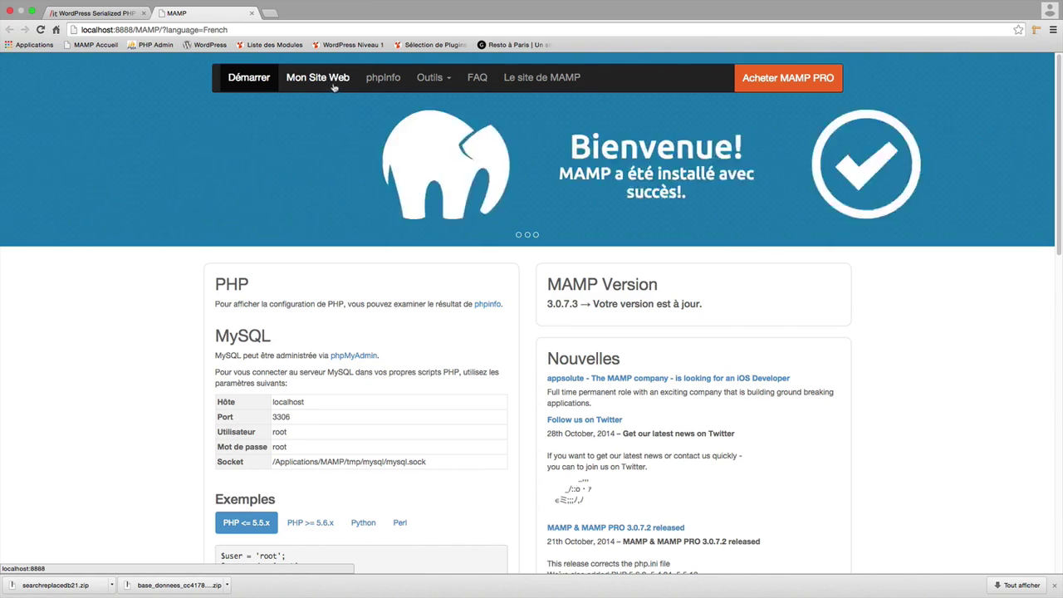
Open MAMP's localhost:8888 web root listing through Outils > Mon Site Web.
left_click(450, 87)
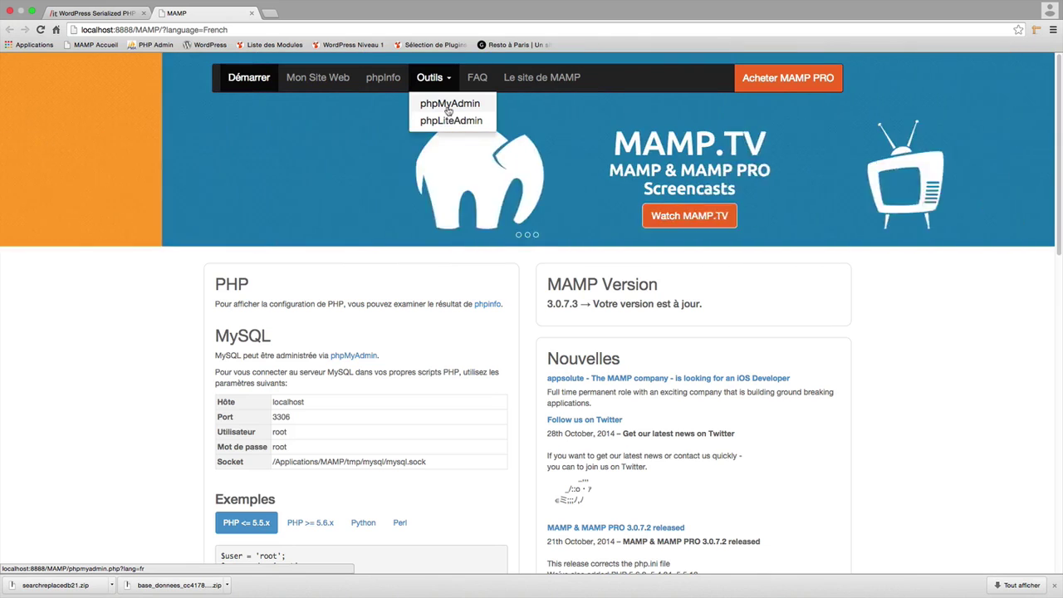
left_click(315, 79)
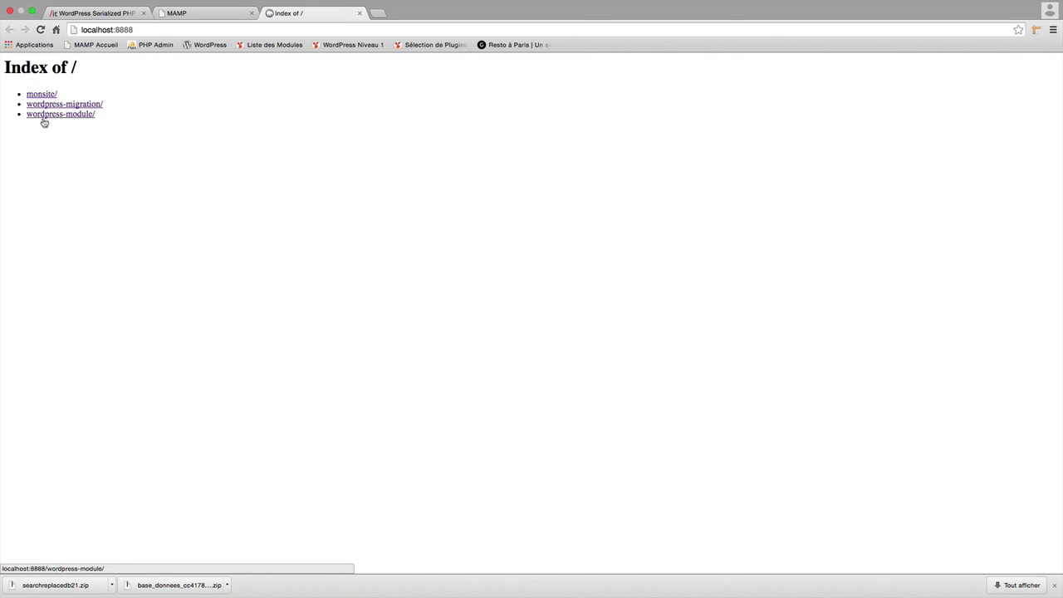
key("super+Tab")
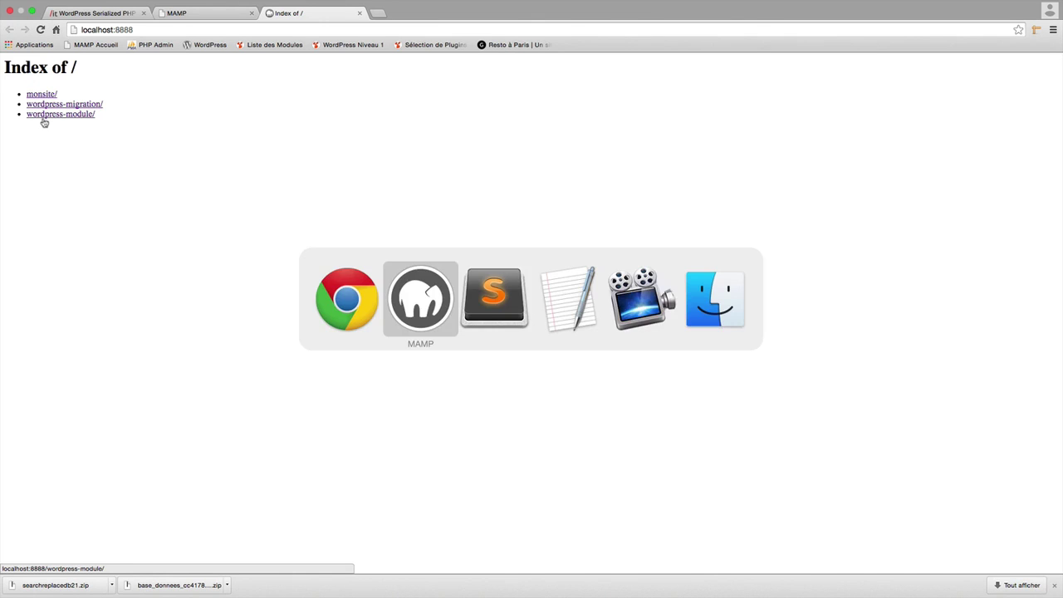
key("super+Tab")
key("super+Tab")
key("super+Tab")
key("super+Tab")
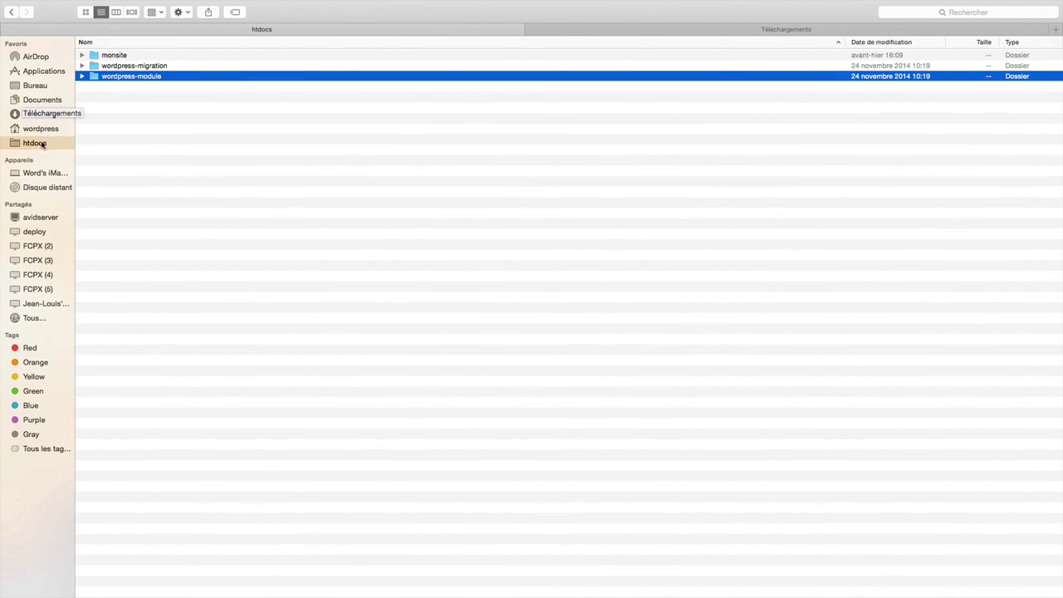
mouse_move(565, 3)
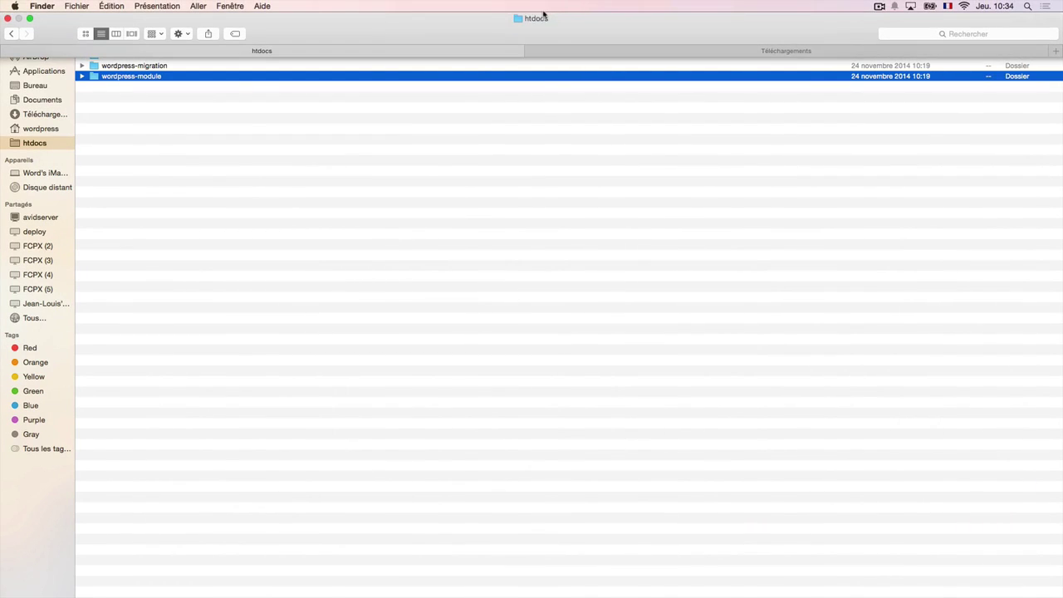
right_click(542, 17)
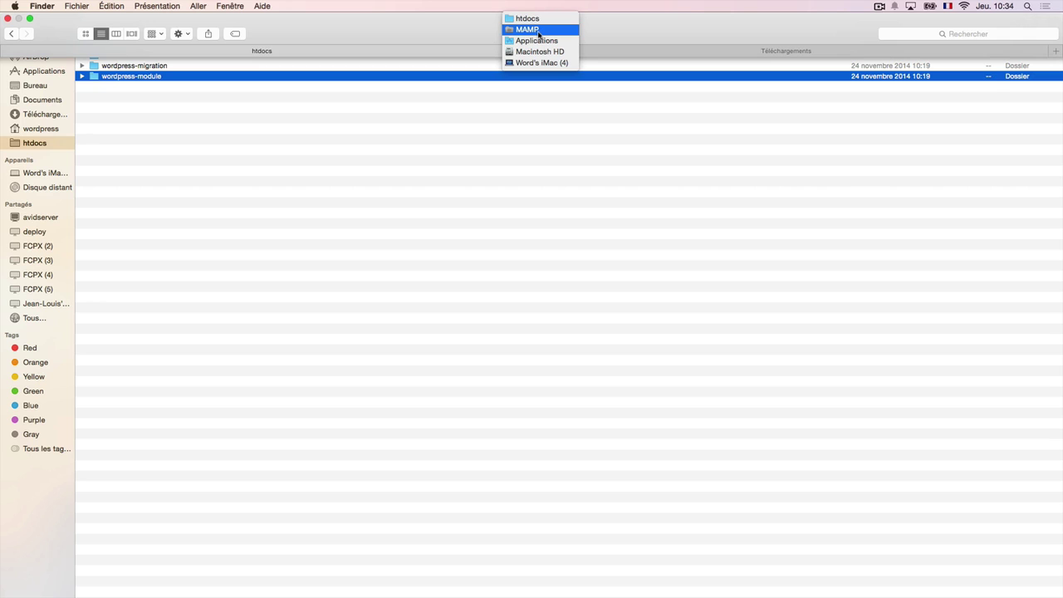
left_click(528, 209)
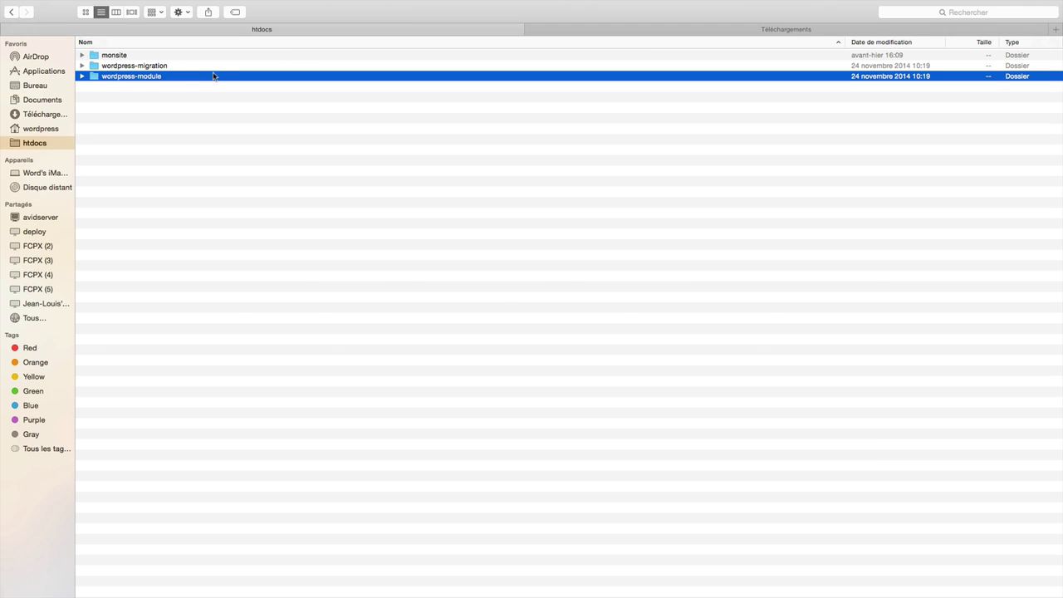
key("super+Tab")
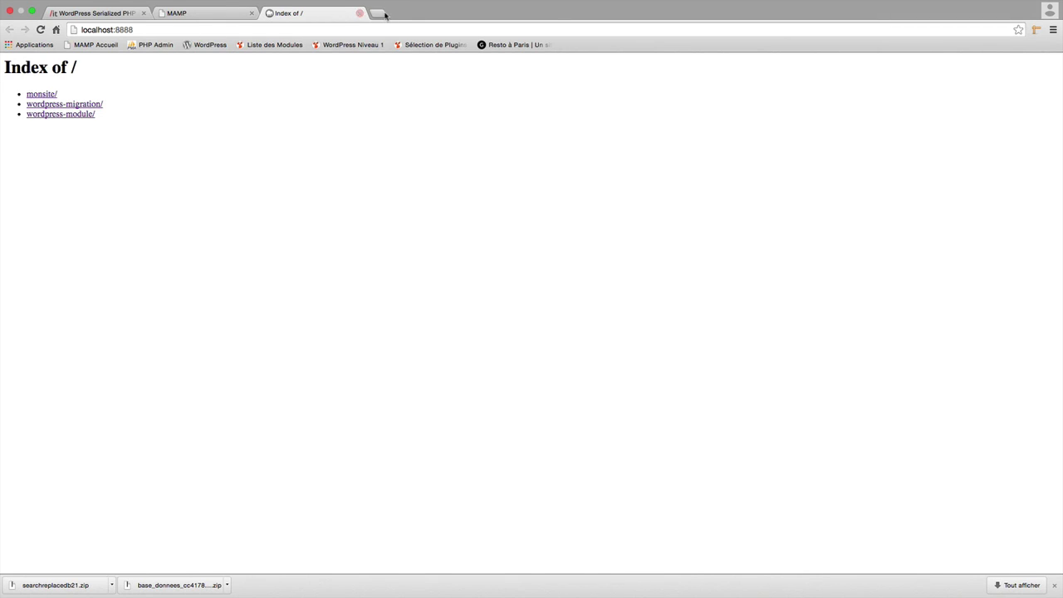
Open the Mon Resto à Paris site at localhost:8888/wordpress-module and highlight the port and folder in its URL.
left_click(81, 121)
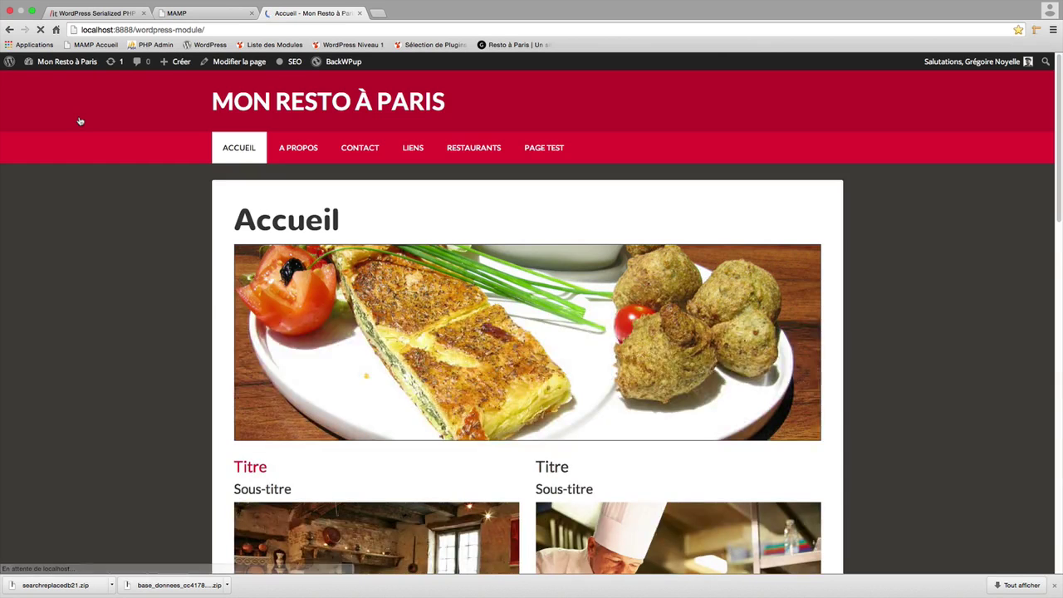
double_click(124, 30)
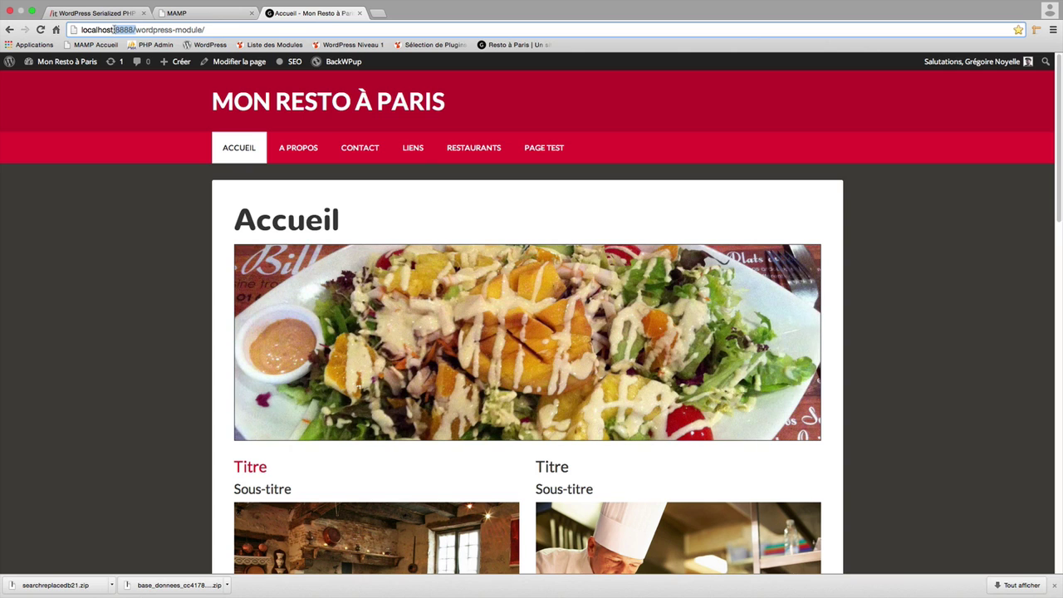
left_click_drag(76, 31, 383, 47)
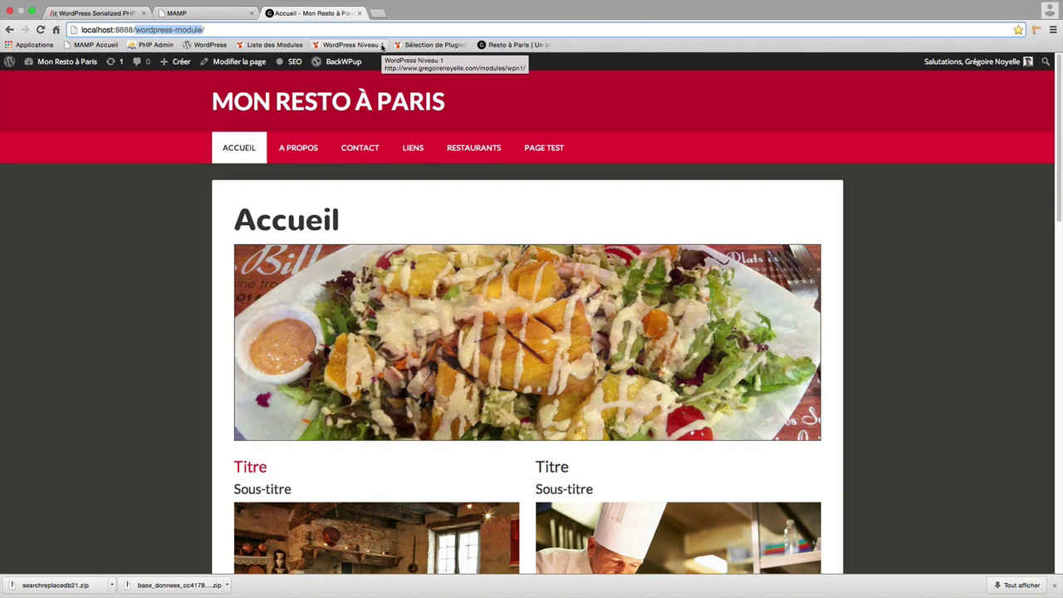
key("super+Tab")
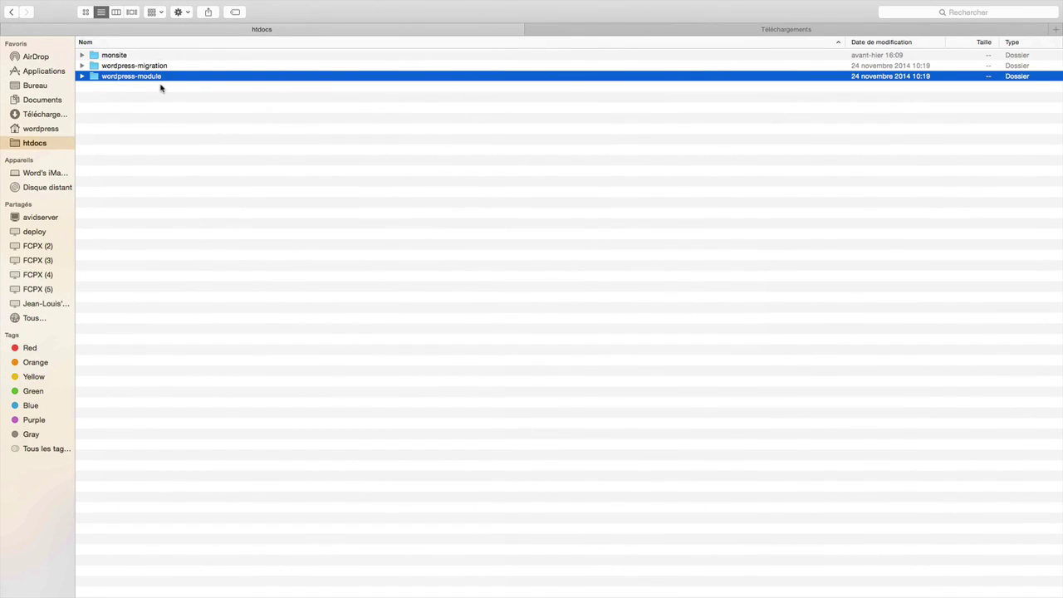
Duplicate wordpress-module in htdocs and rename the copy wordpress-migration2.
key("super+d")
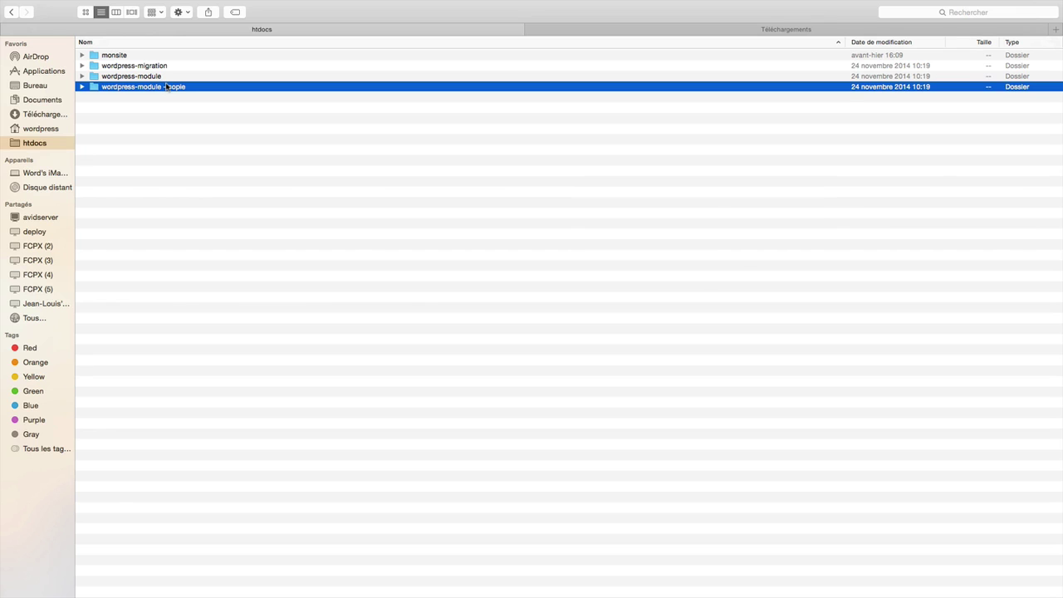
left_click(166, 87)
key("Right")
key("BackSpace")
key("BackSpace")
key("BackSpace")
key("BackSpace")
key("BackSpace")
key("BackSpace")
key("BackSpace")
key("BackSpace")
key("BackSpace")
key("BackSpace")
key("BackSpace")
key("BackSpace")
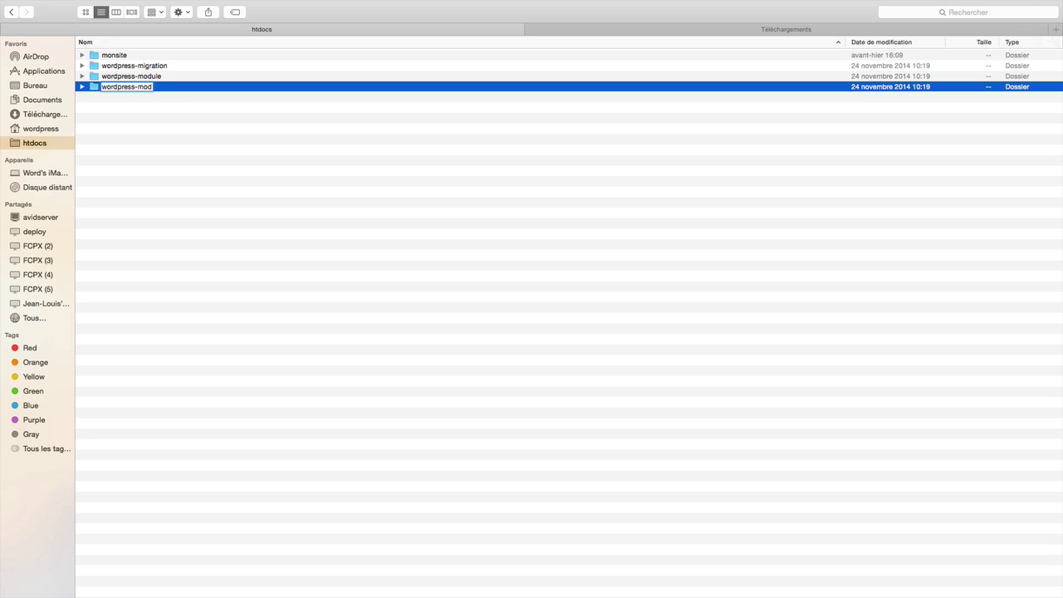
type("migration2")
key("Return")
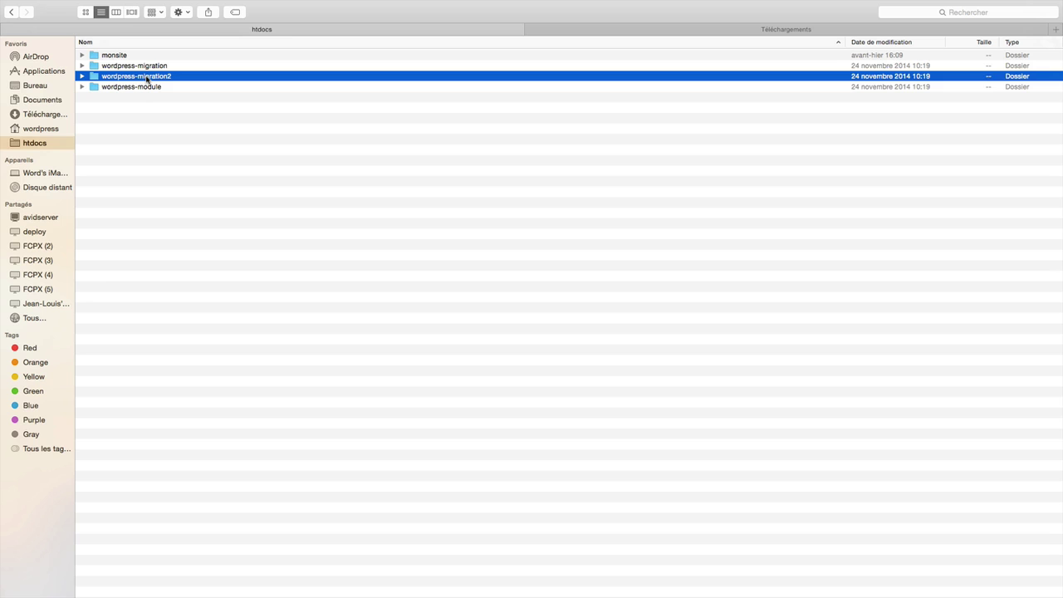
Open wp-content inside wordpress-migration2 and expand the plugins folder.
double_click(147, 80)
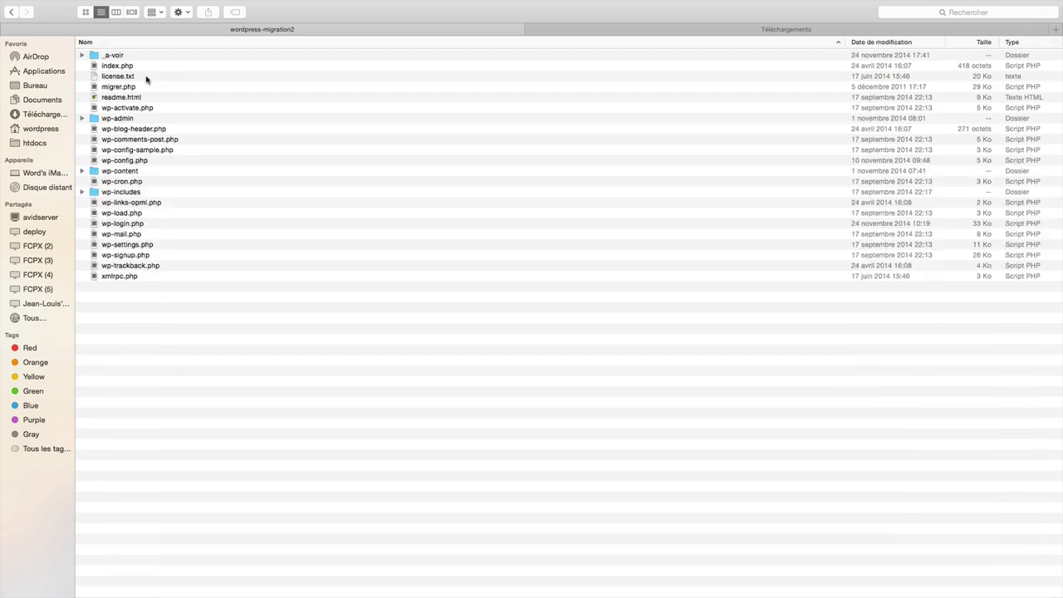
left_click(138, 173)
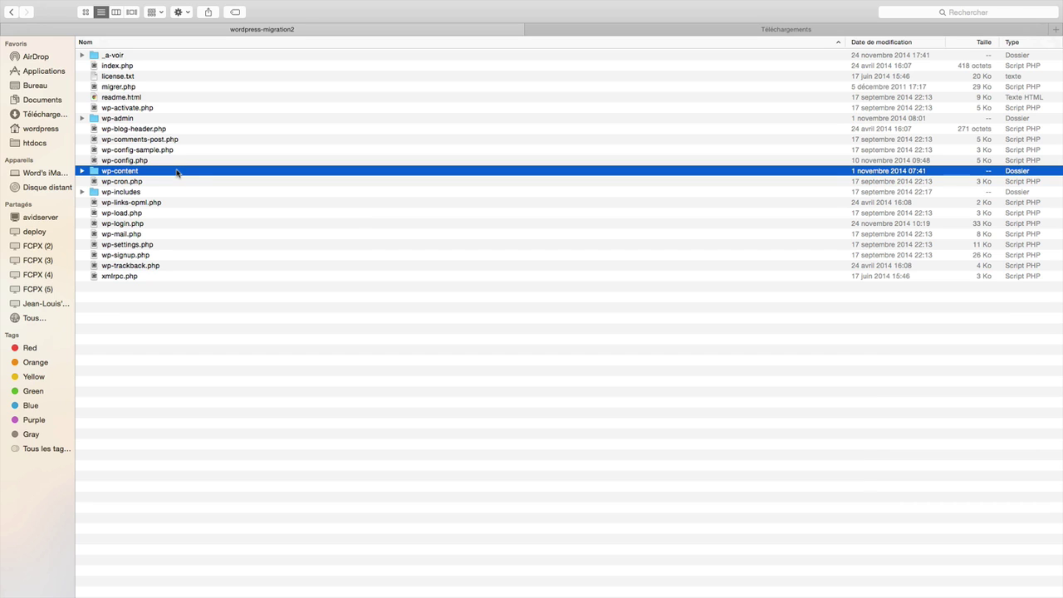
double_click(146, 174)
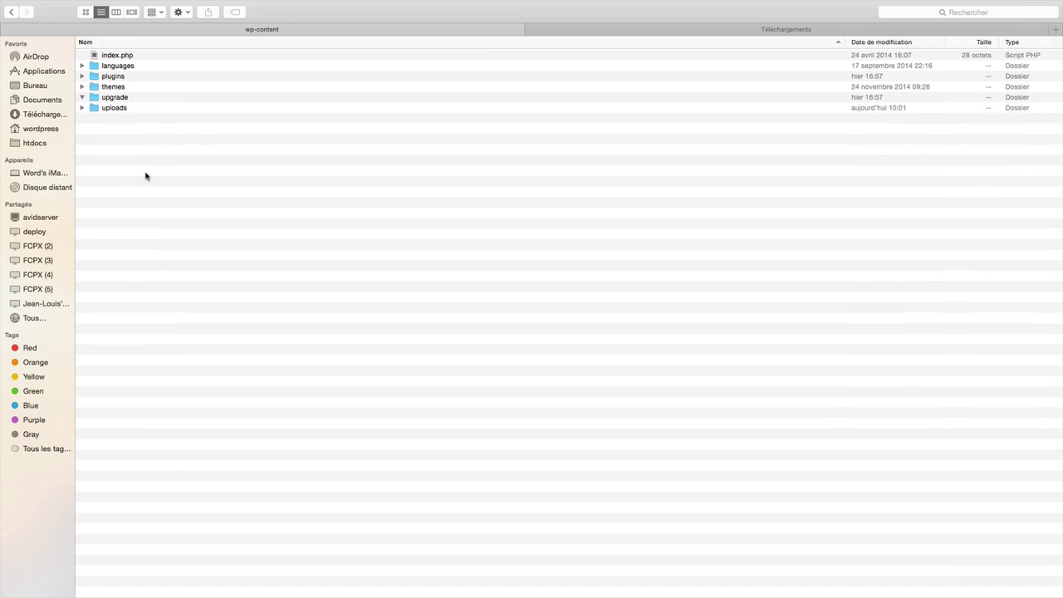
left_click(82, 77)
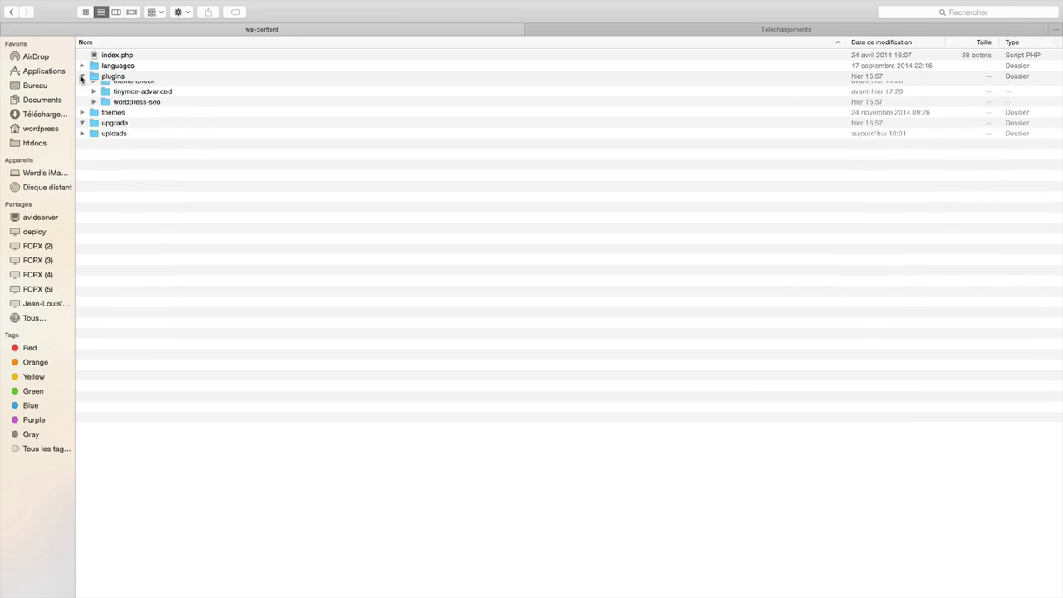
left_click(113, 77)
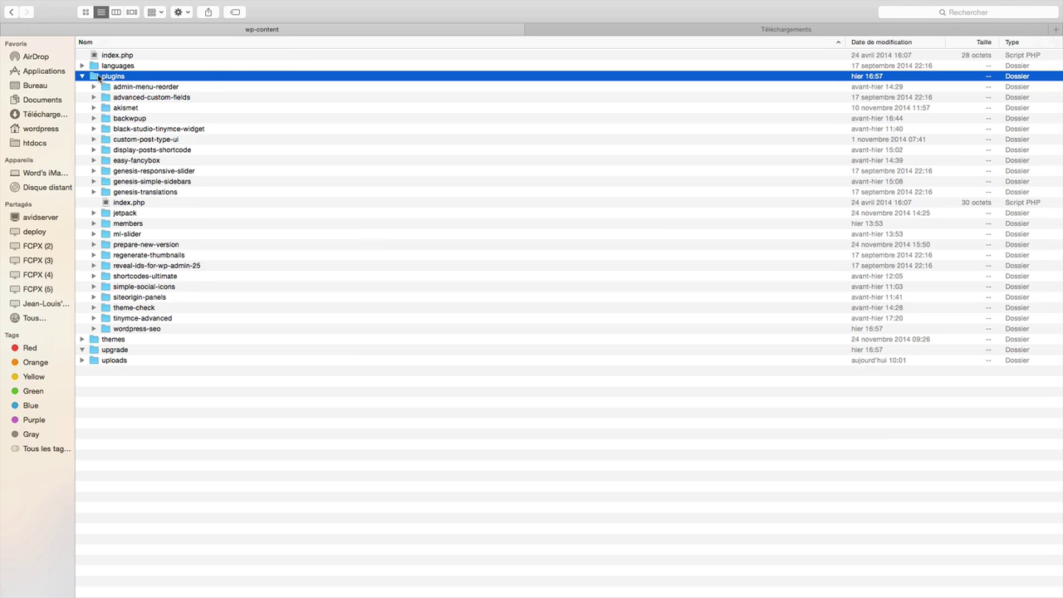
left_click(82, 75)
Browse the themes, the uploads 2014/04 files and the upgrade folder.
left_click(82, 87)
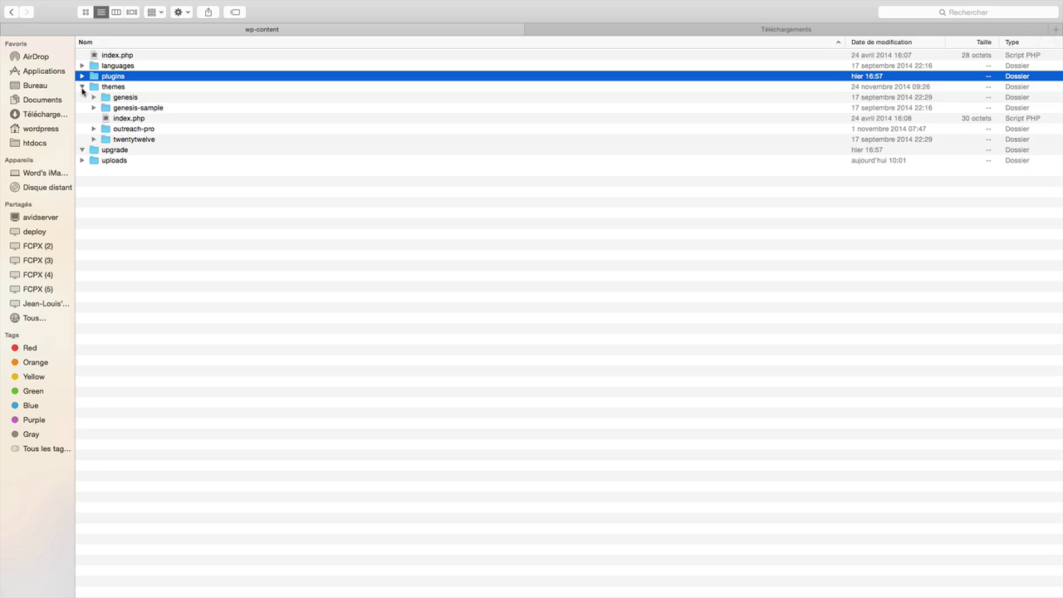
left_click(83, 87)
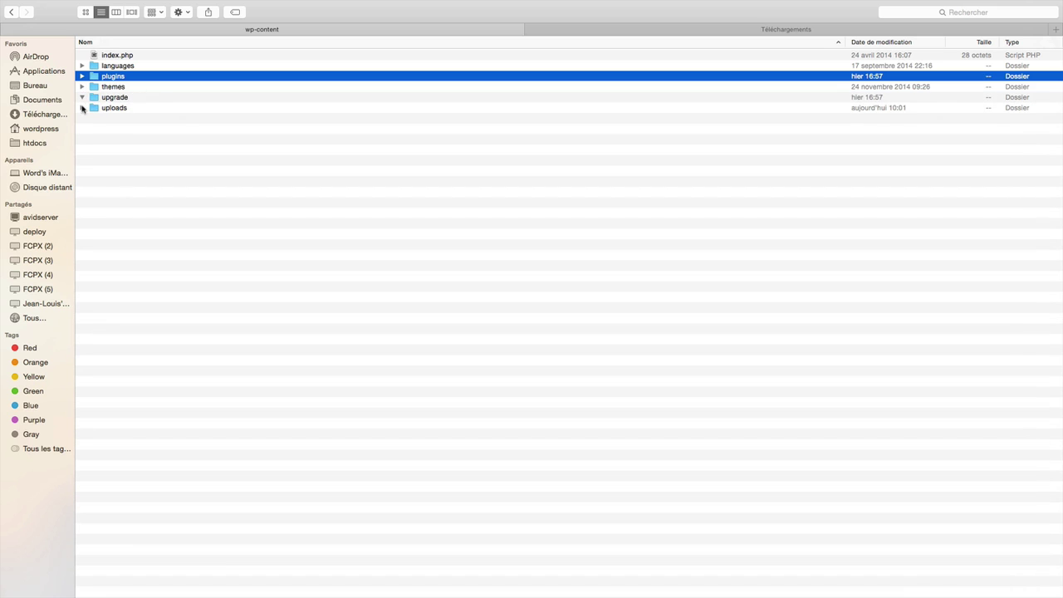
left_click(82, 108)
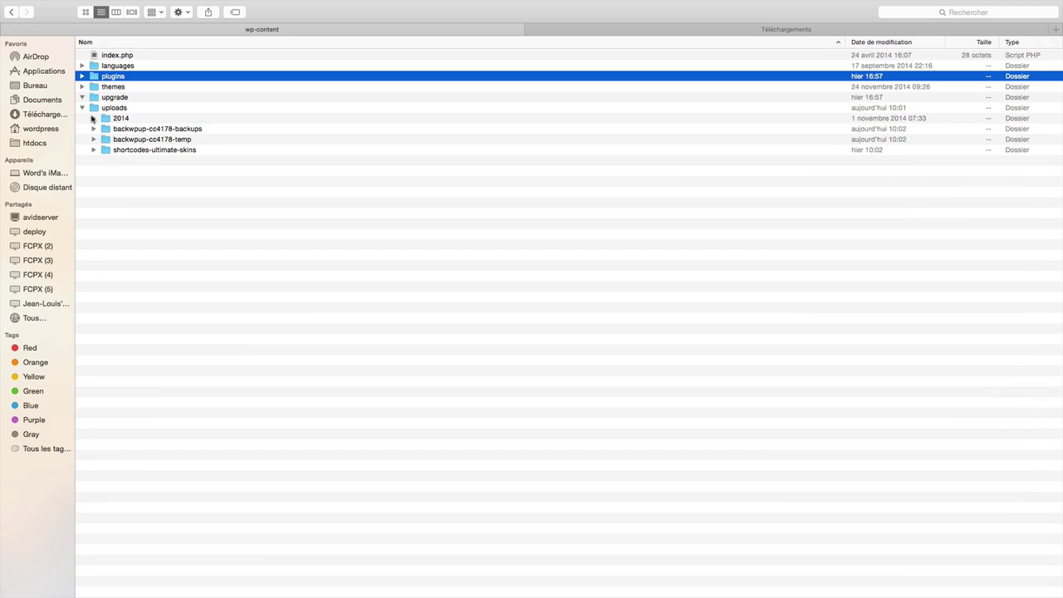
left_click(93, 118)
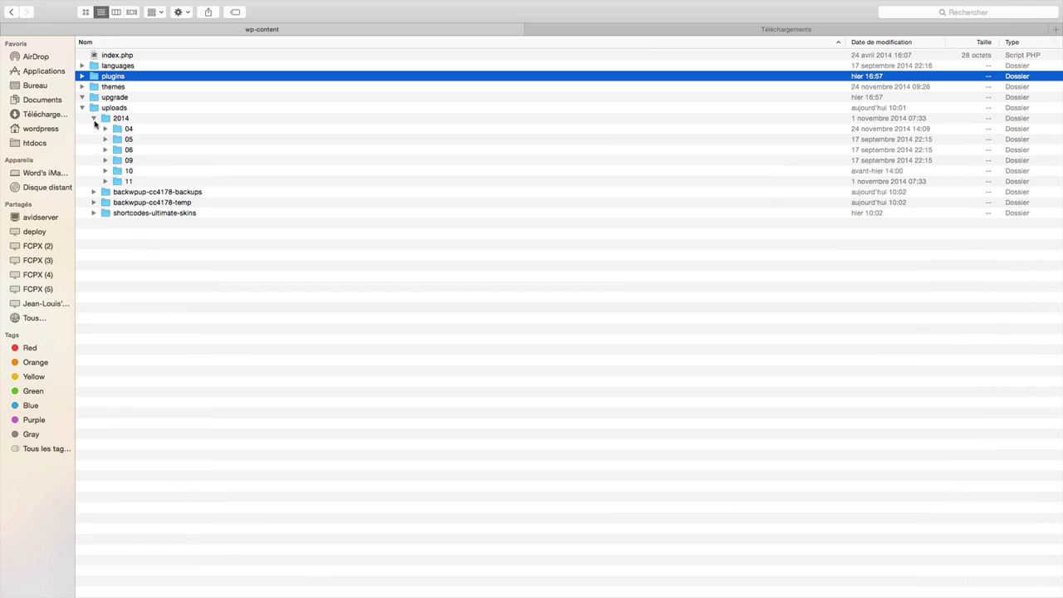
left_click(106, 129)
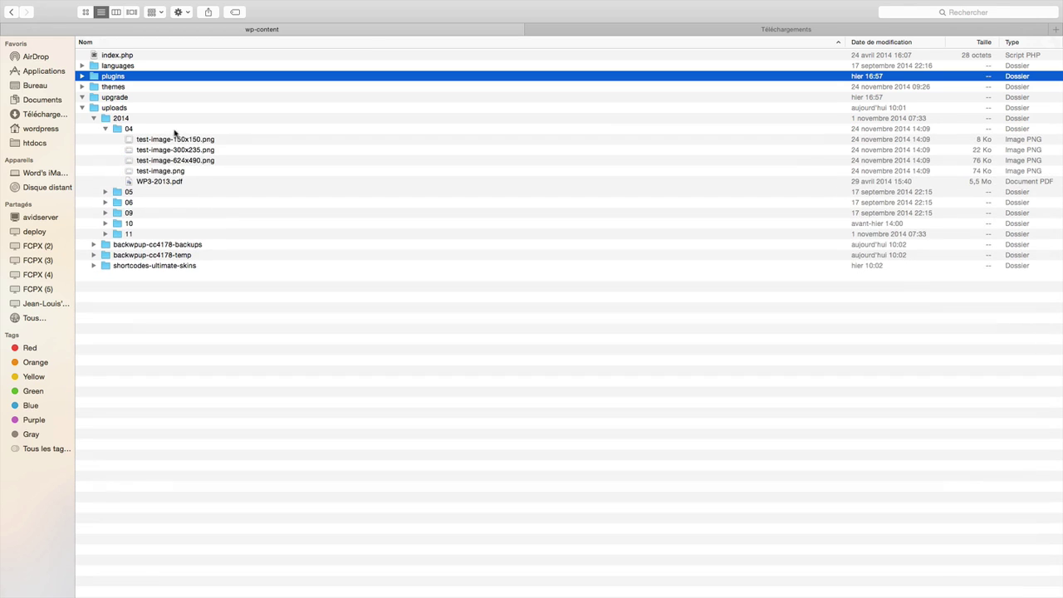
left_click(106, 129)
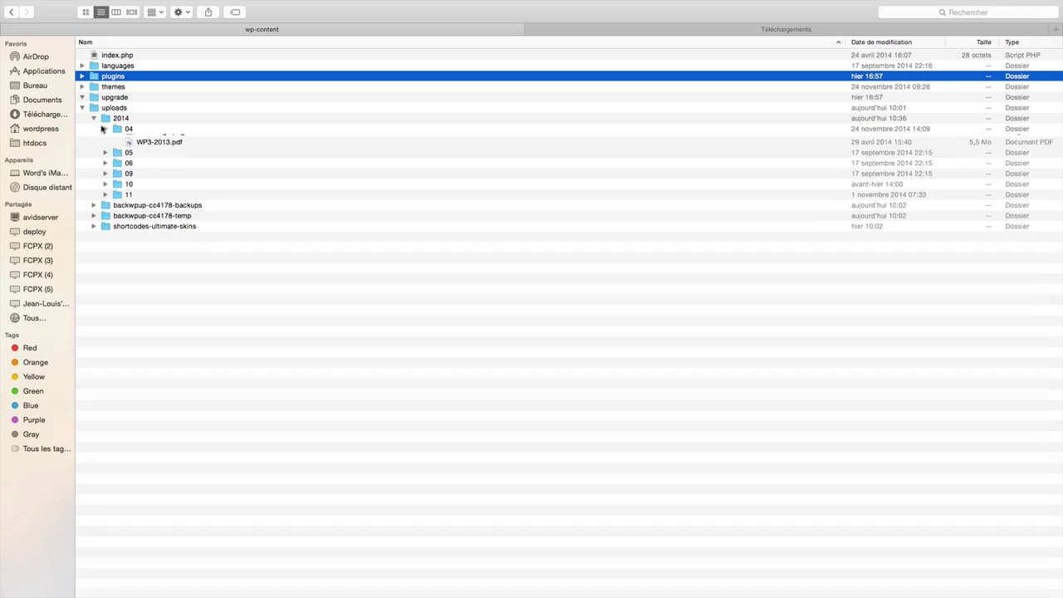
left_click(83, 108)
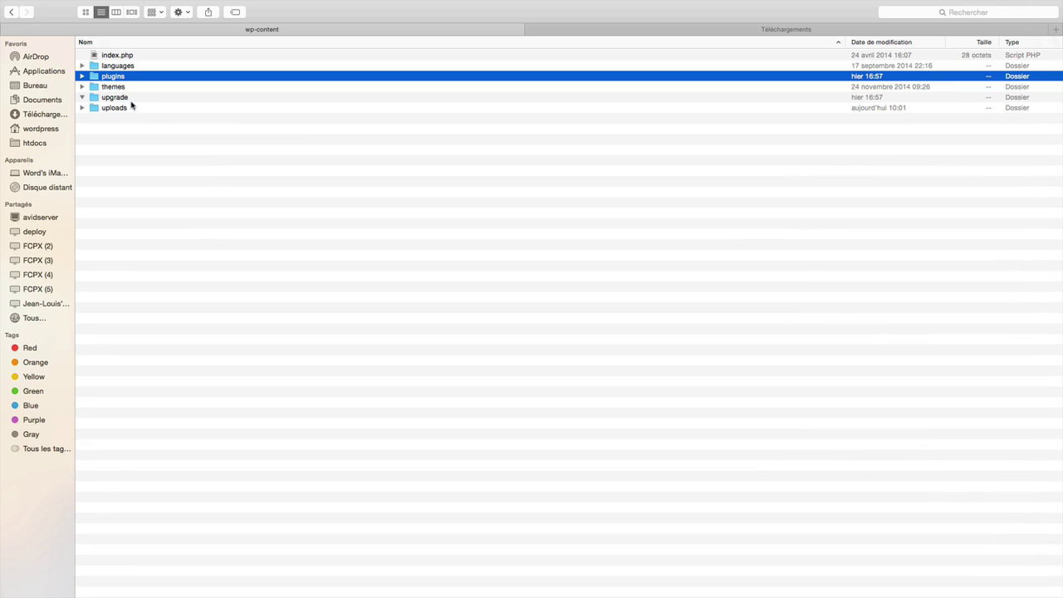
left_click(83, 97)
Go back to the browser and open the Mon Resto à Paris dashboard at wordpress-module/wp-admin.
key("super+Tab")
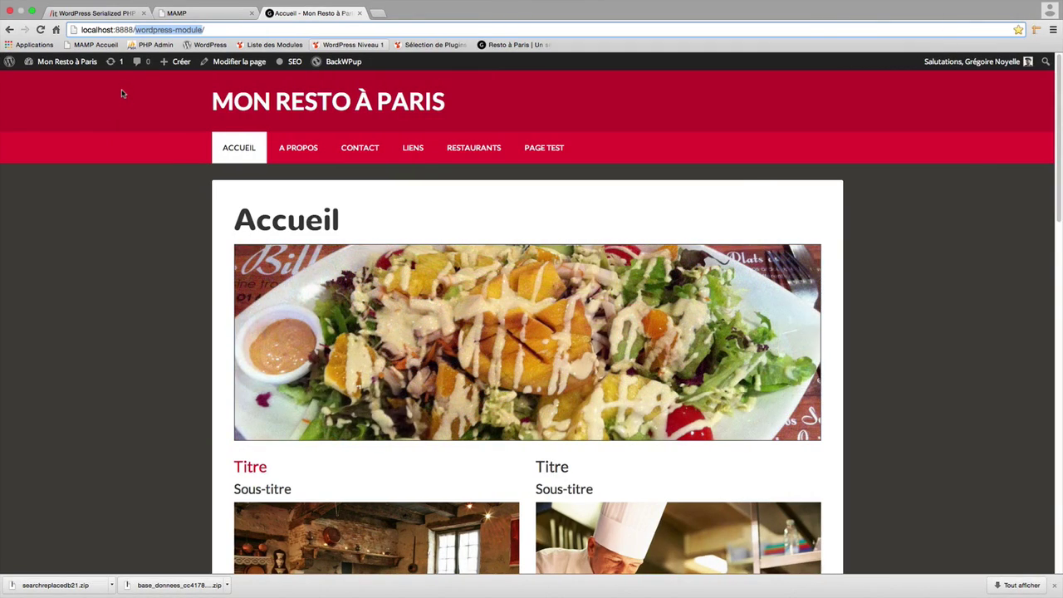
mouse_move(70, 65)
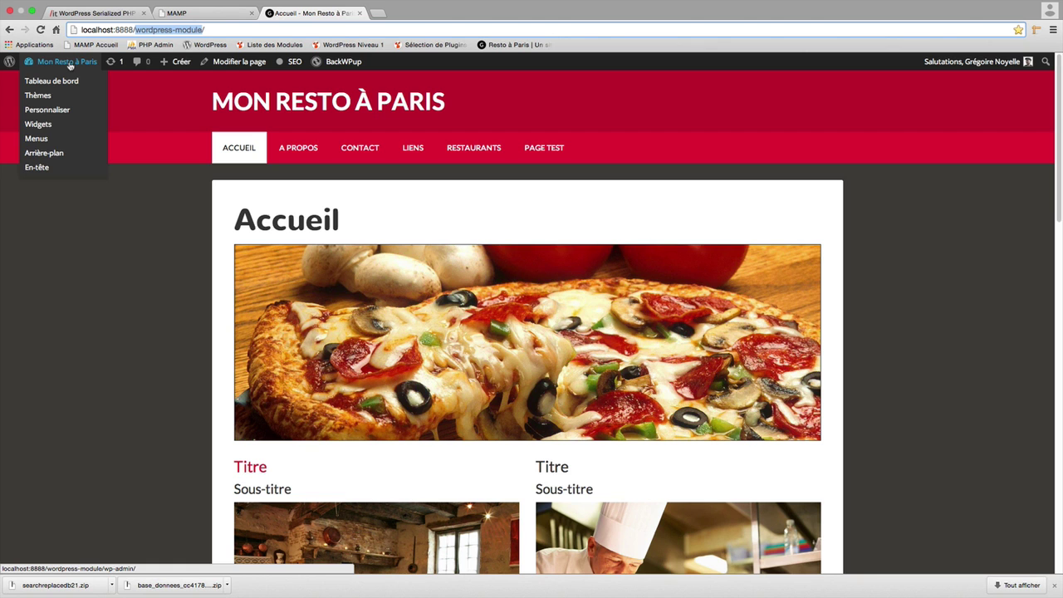
left_click(67, 81)
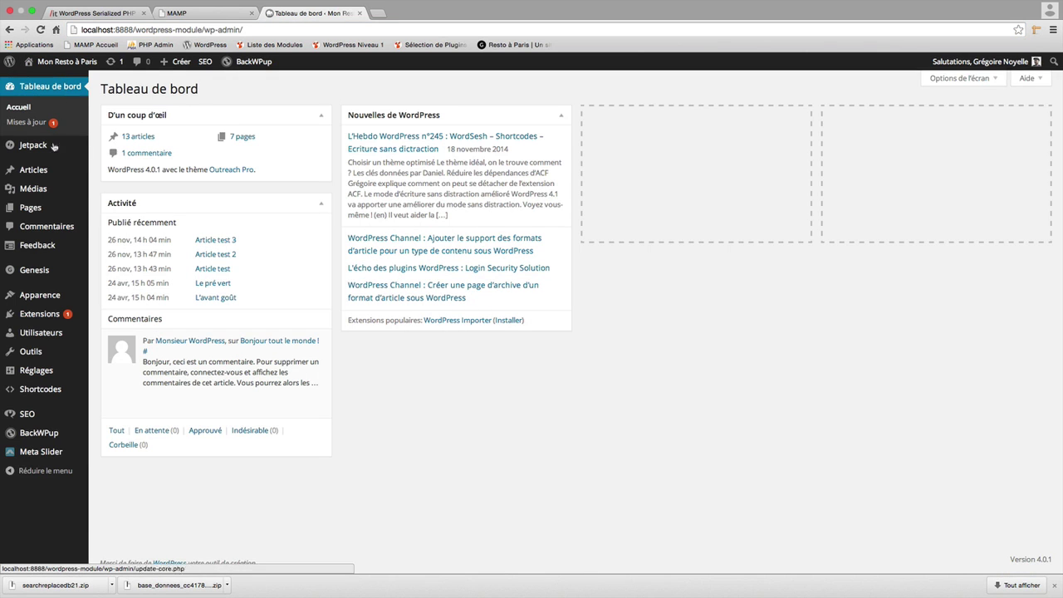
mouse_move(31, 432)
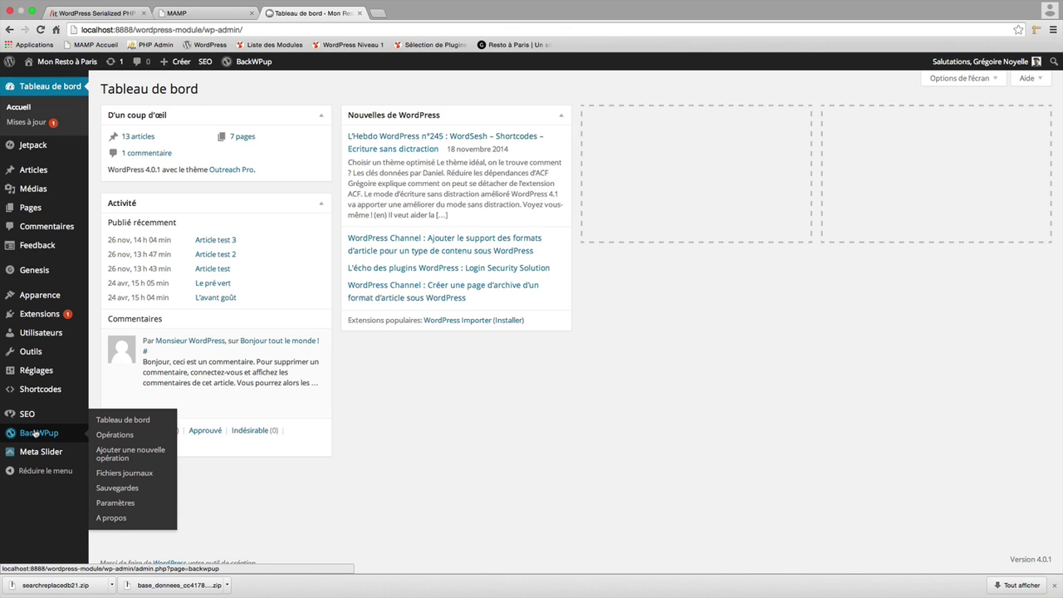
Open BackWPup Opérations and edit the Base de donnée backup job.
left_click(106, 435)
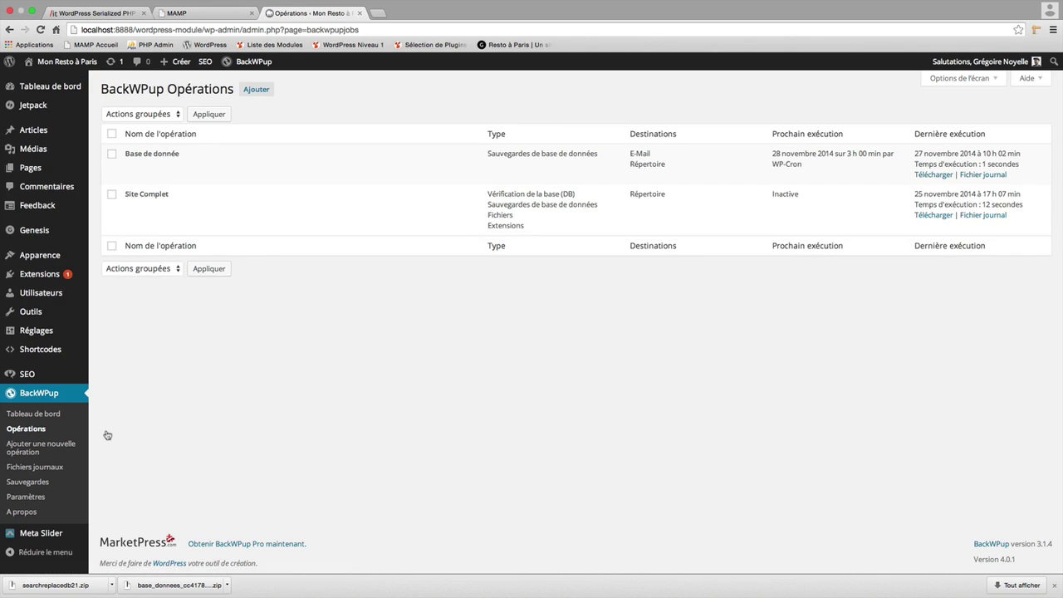
mouse_move(125, 153)
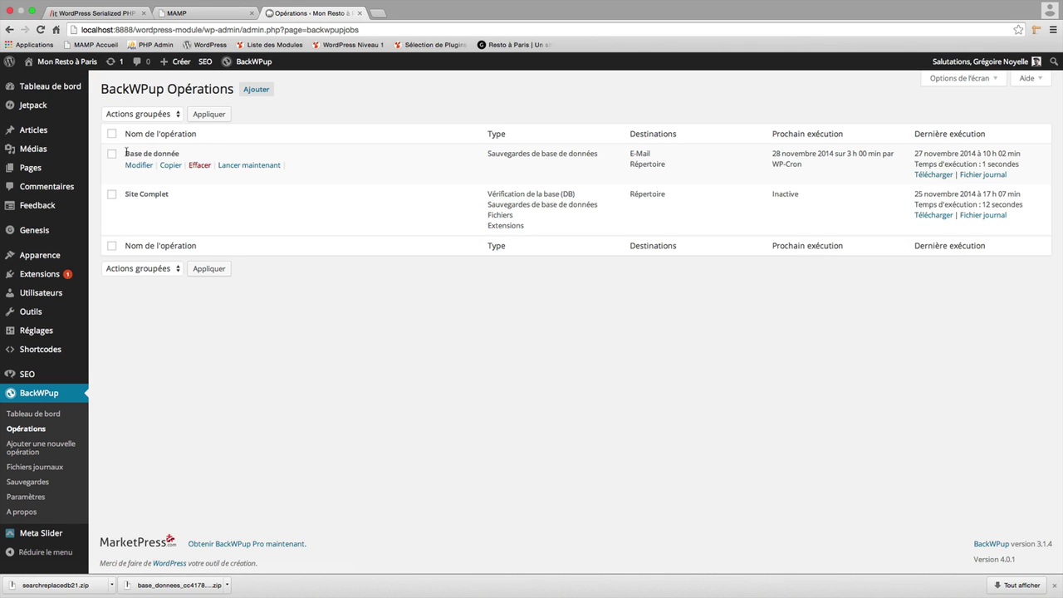
mouse_move(133, 223)
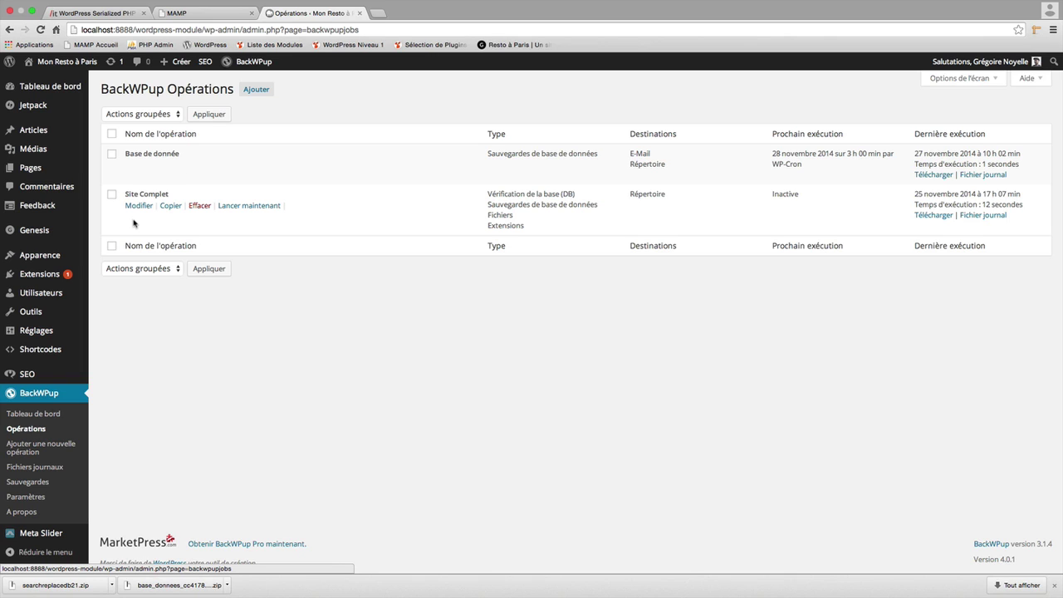
mouse_move(135, 183)
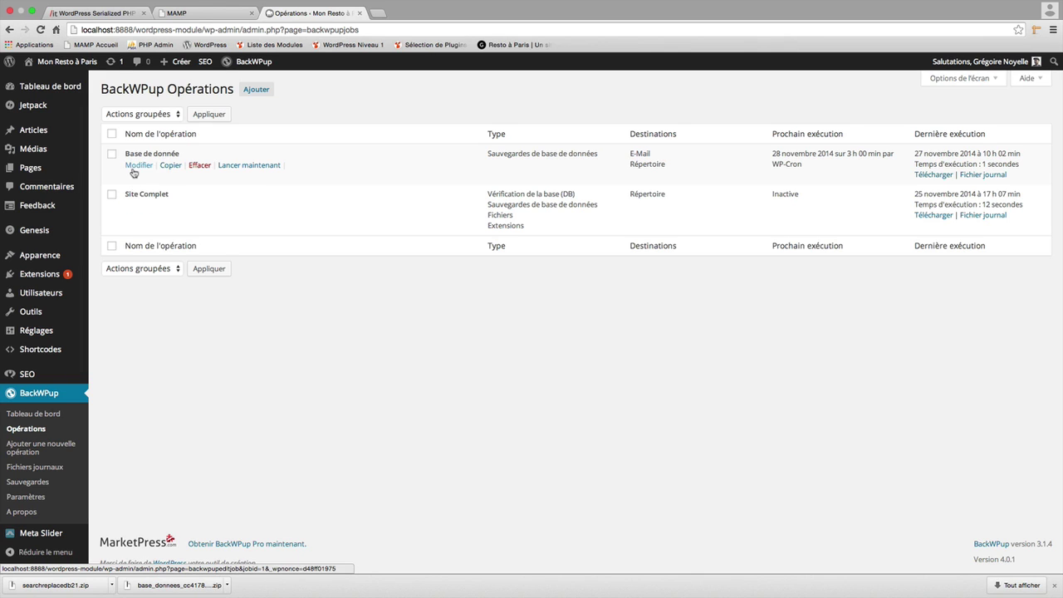
left_click(135, 166)
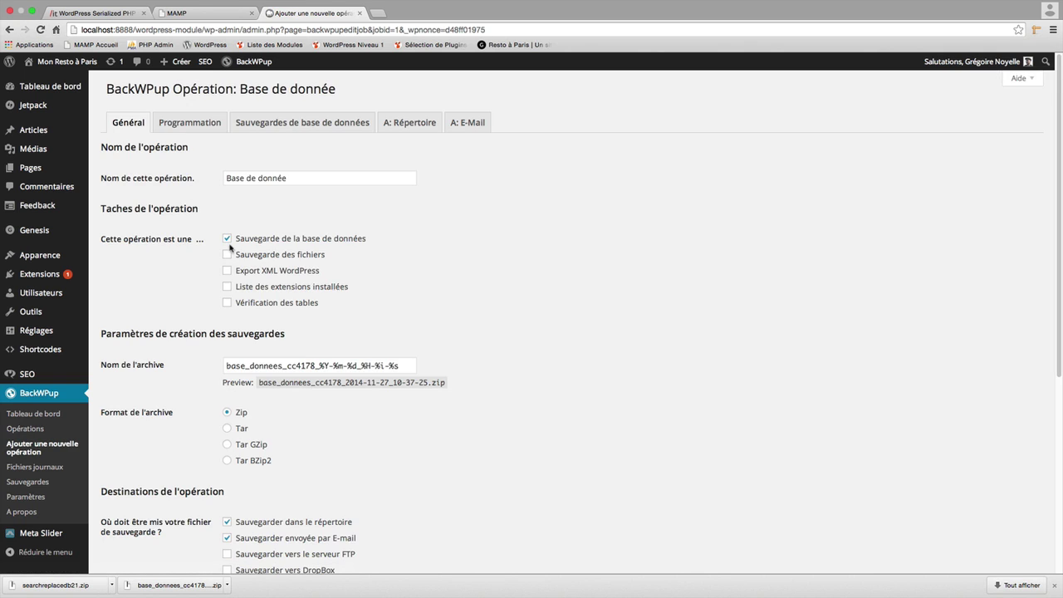
Review its Programmation schedule and basedonneesite dump file name, then return to Opérations.
left_click(196, 124)
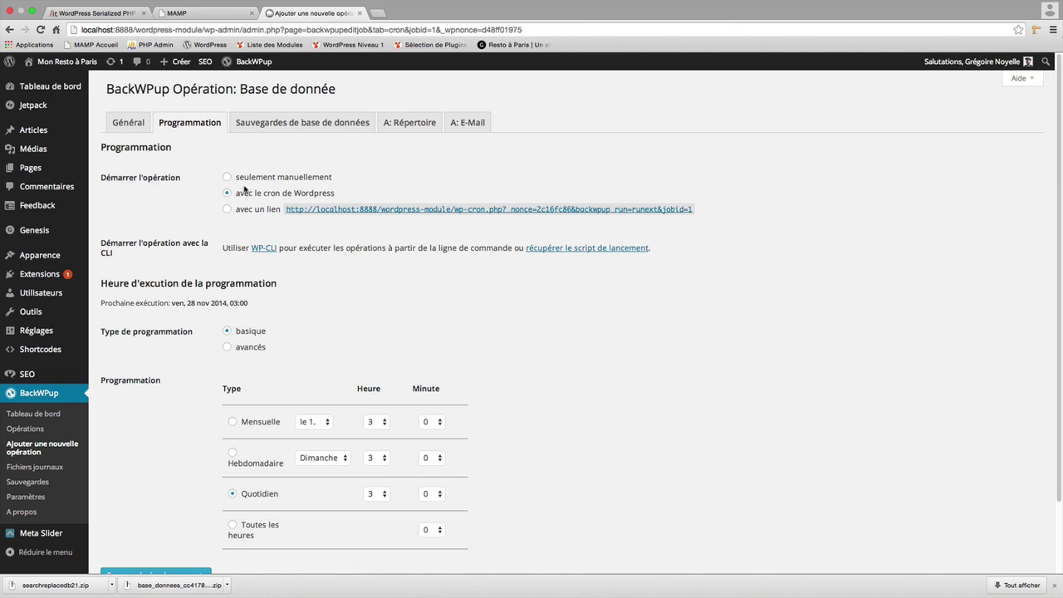
left_click(280, 124)
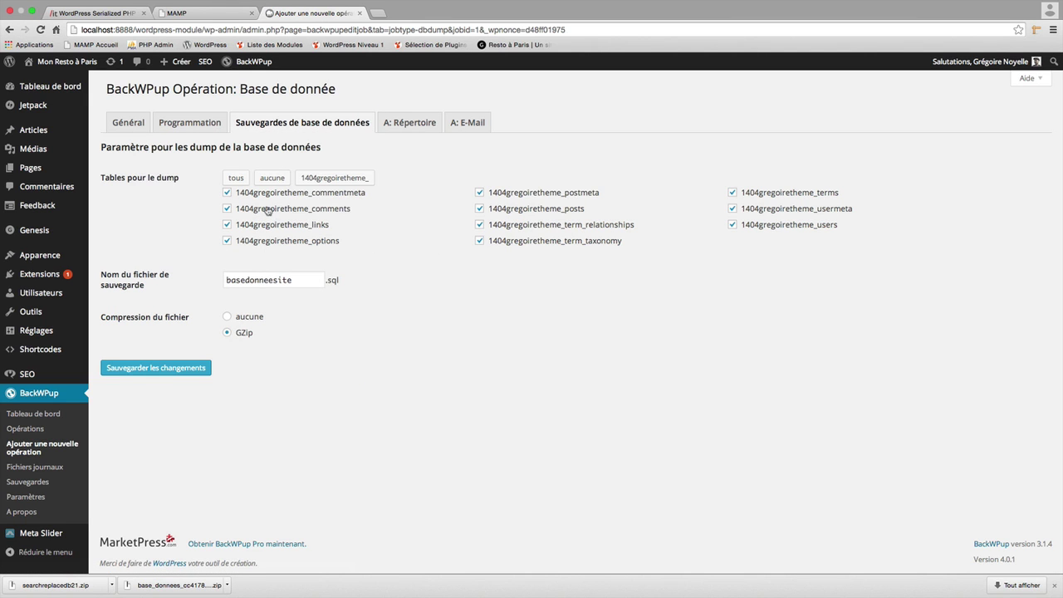
left_click_drag(302, 281, 226, 281)
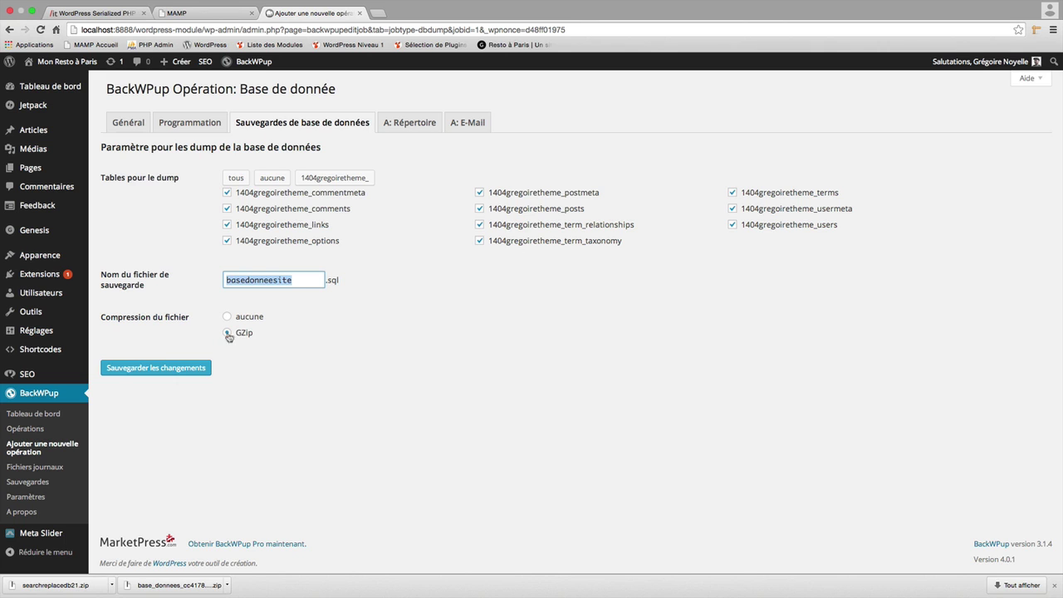
left_click(24, 431)
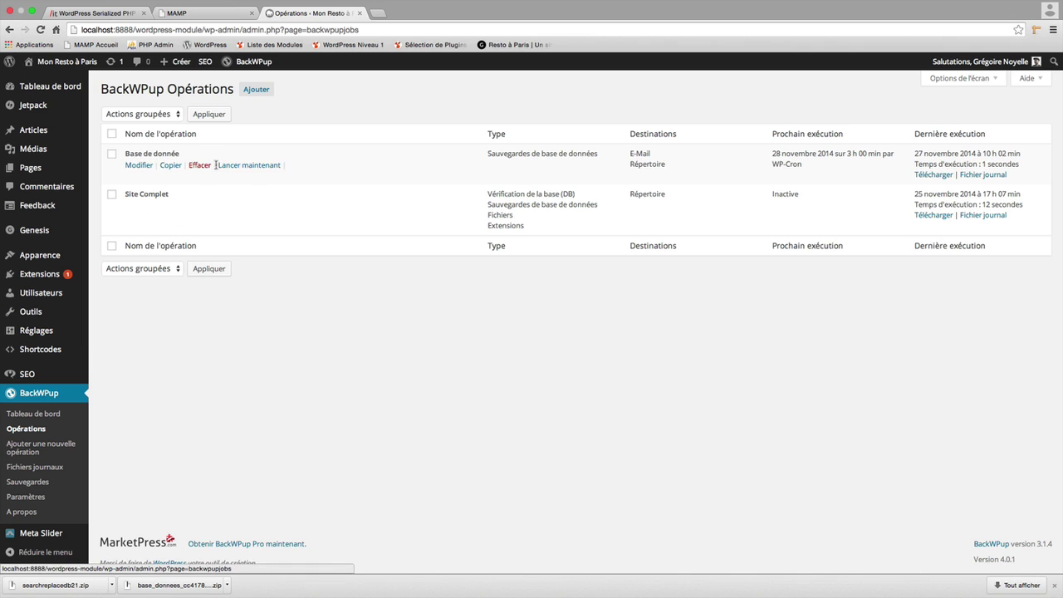
Run Base de donnée now and download base_donnees_cc4178_2014-11-27_10-37-58.zip from Sauvegardes.
left_click(224, 169)
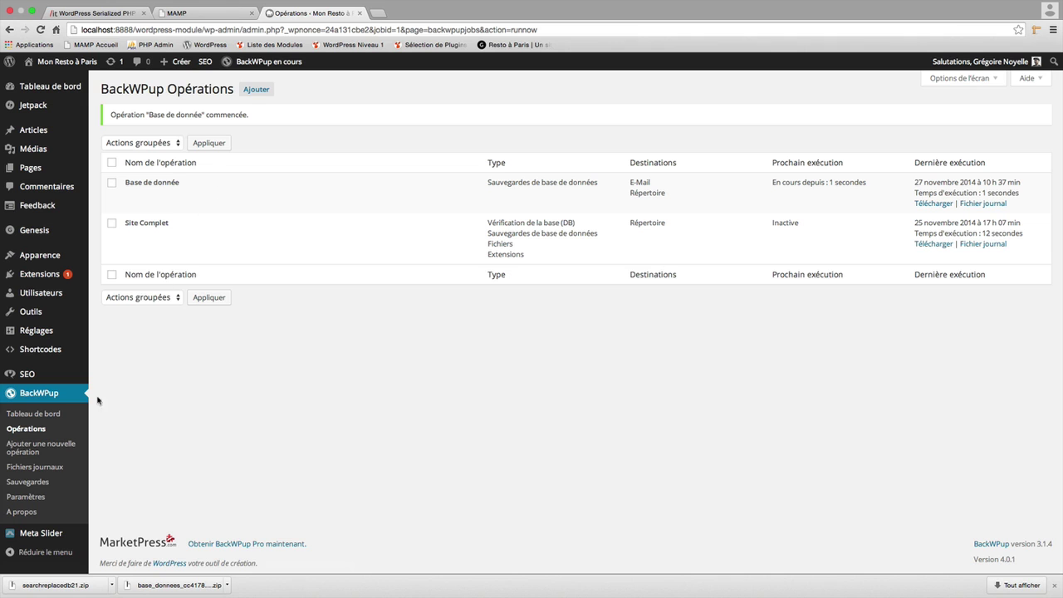
left_click(49, 485)
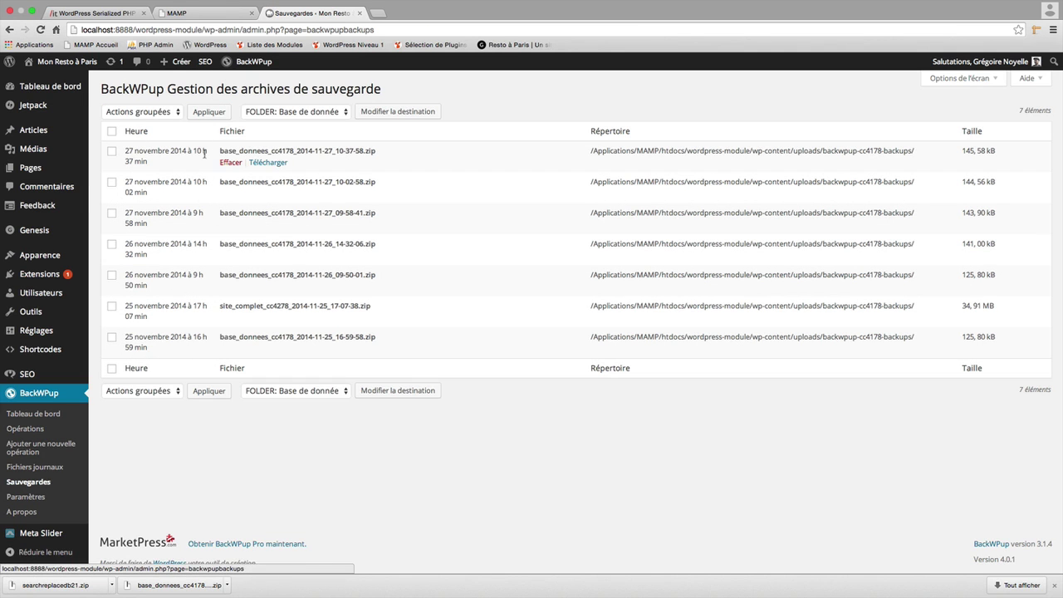
left_click(262, 163)
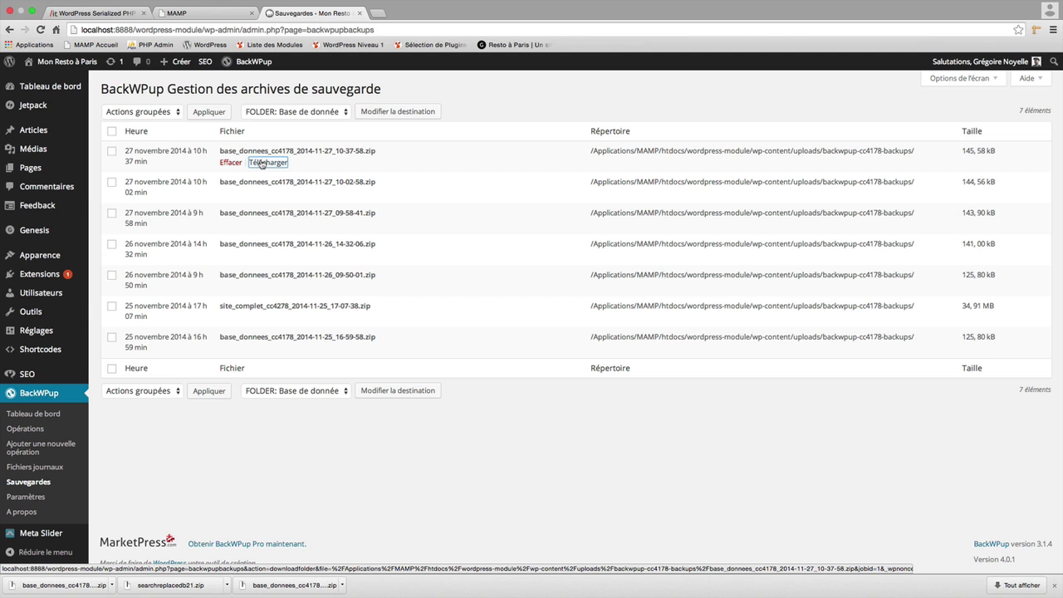
key("super+Tab")
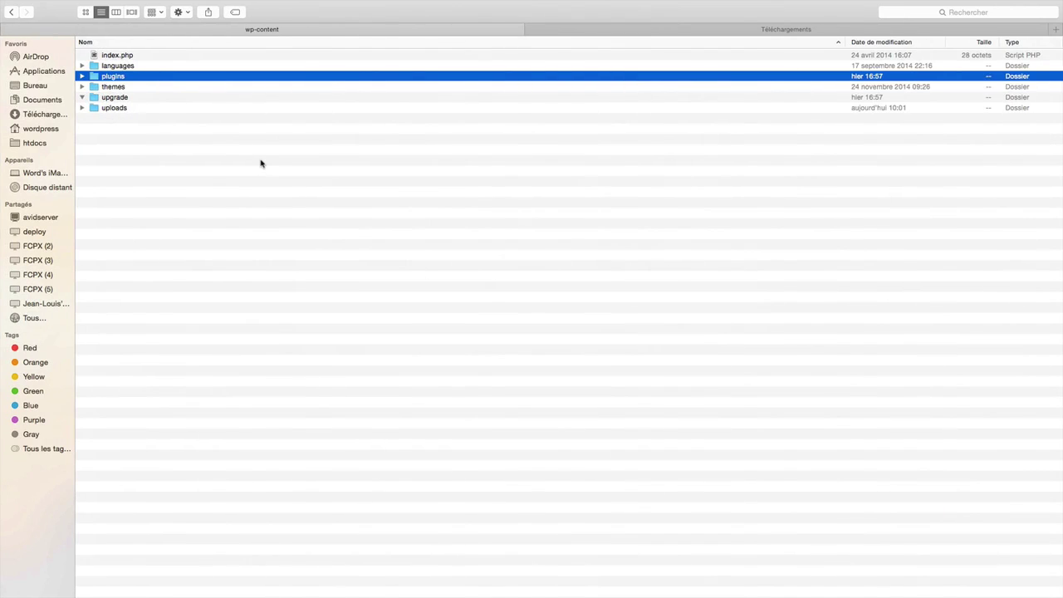
Launch phpMyAdmin from MAMP's Outils menu, relaunching it after the token-mismatch error.
key("super+Tab")
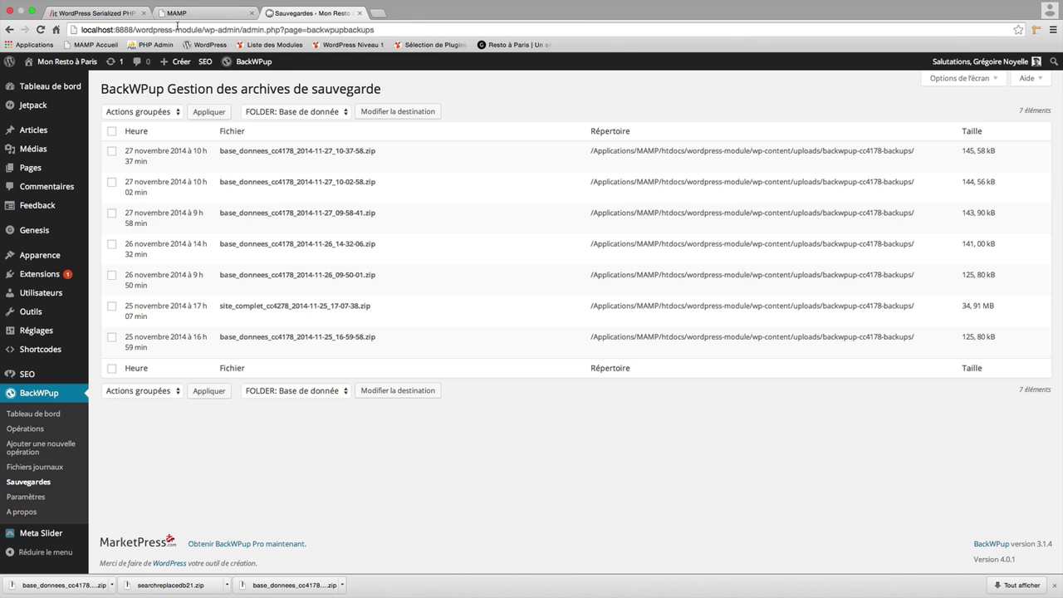
left_click(182, 16)
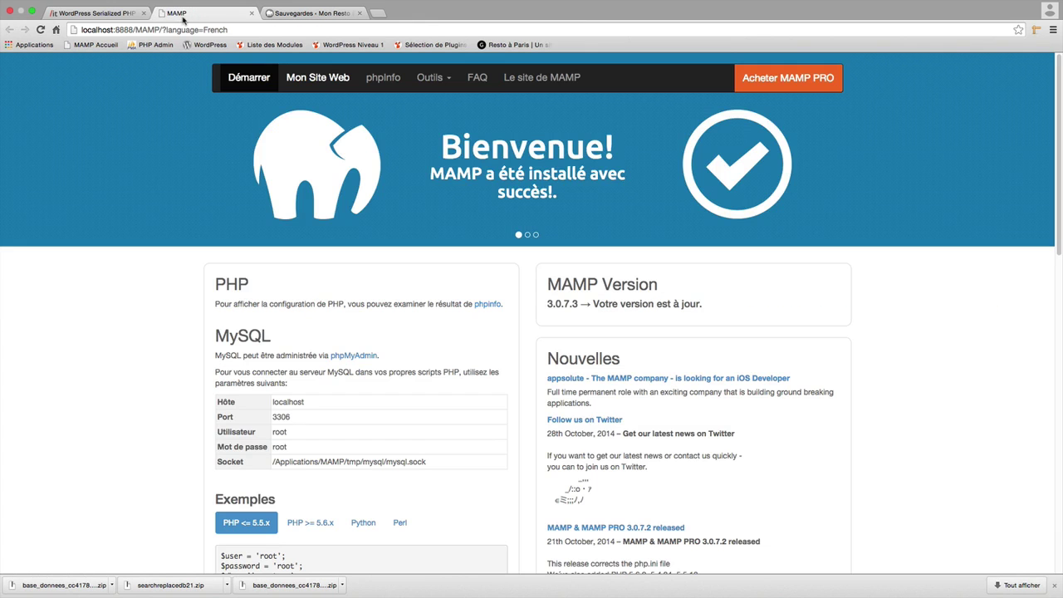
left_click(447, 87)
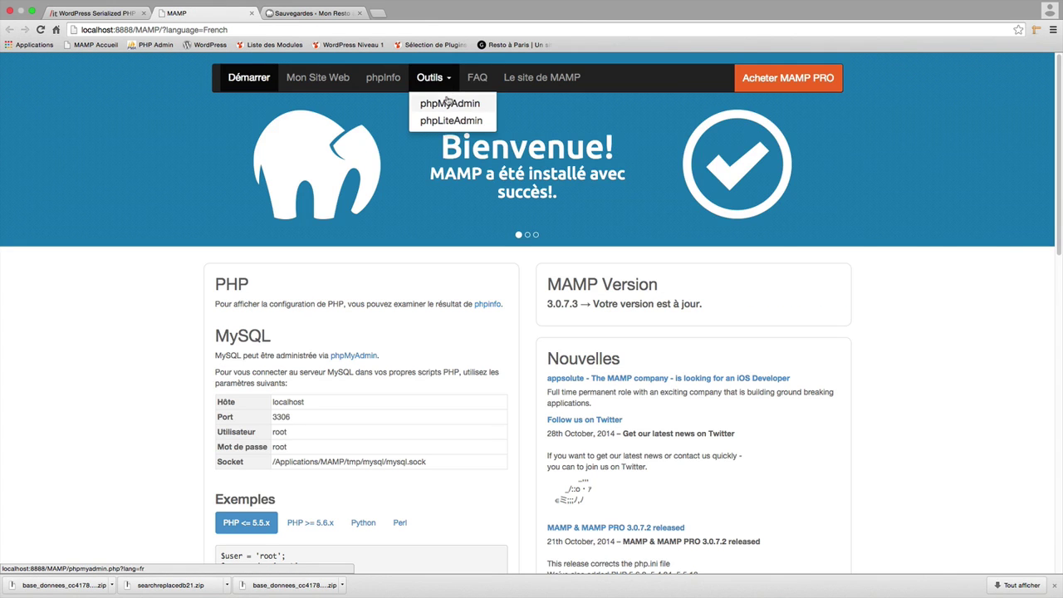
left_click(447, 103)
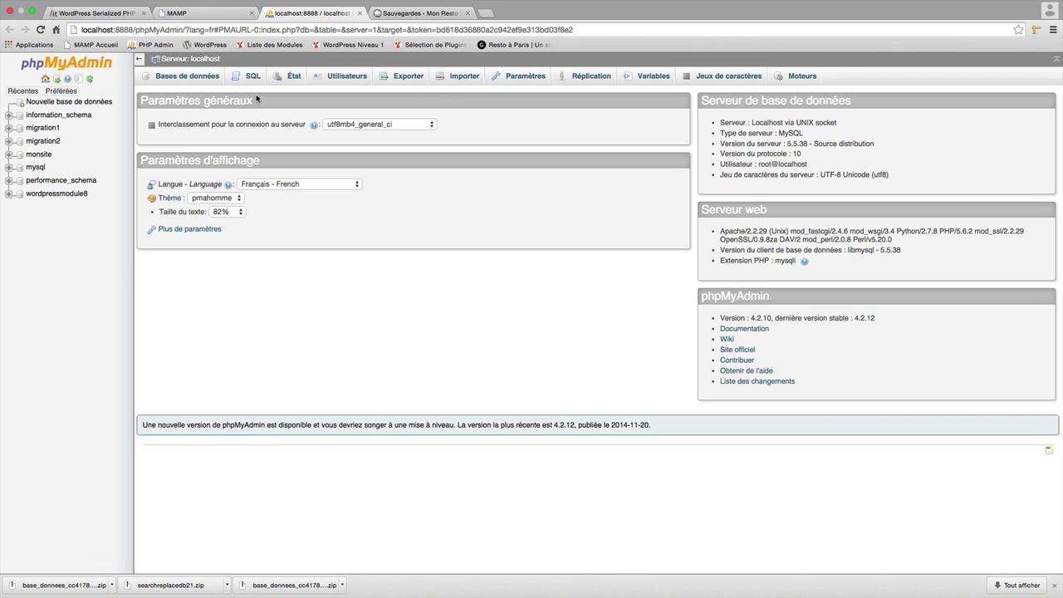
left_click(201, 82)
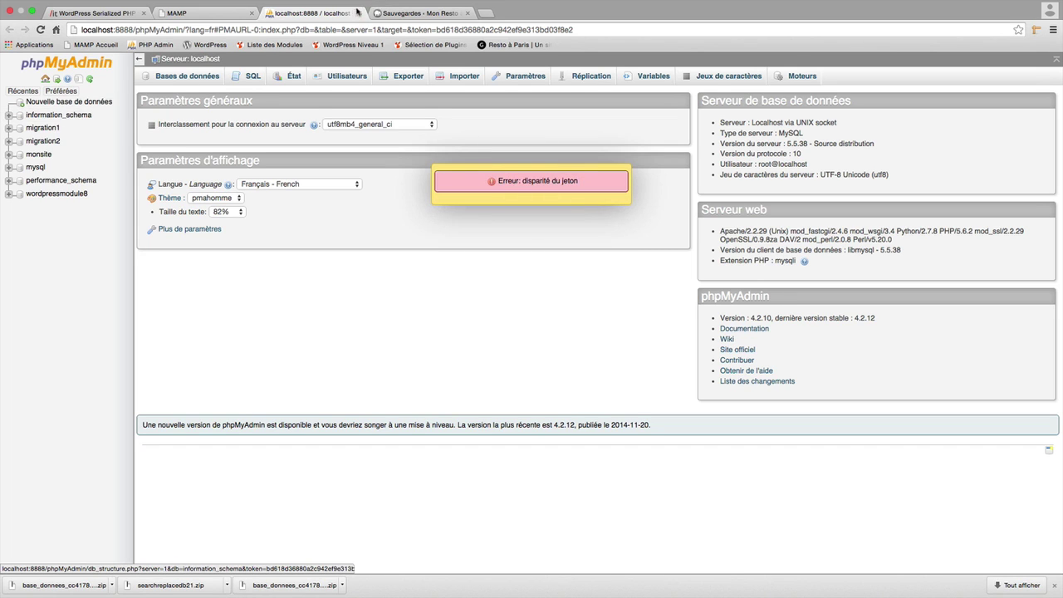
left_click(358, 13)
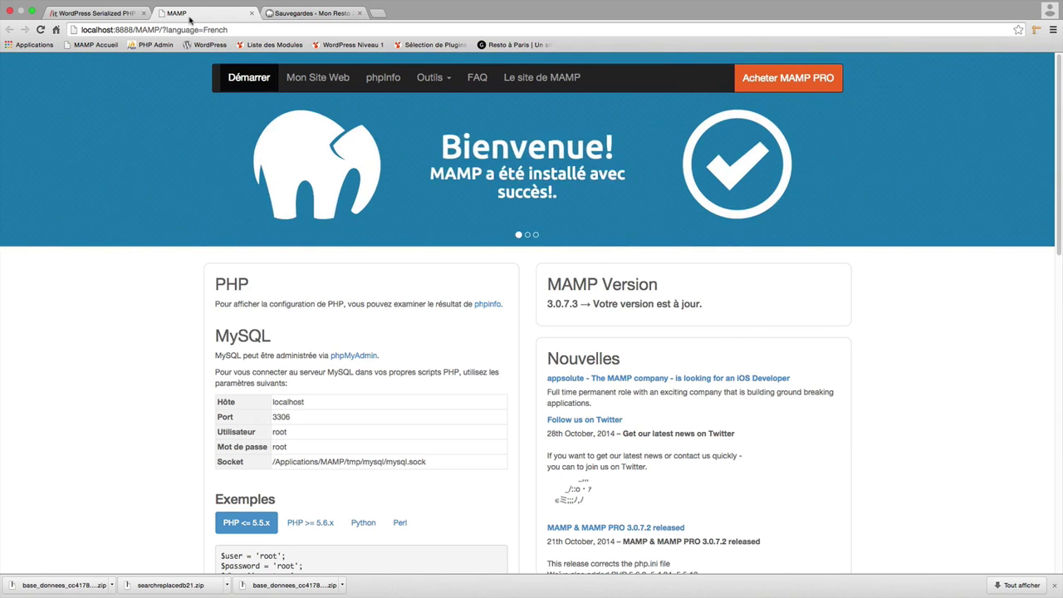
left_click(441, 79)
left_click(450, 103)
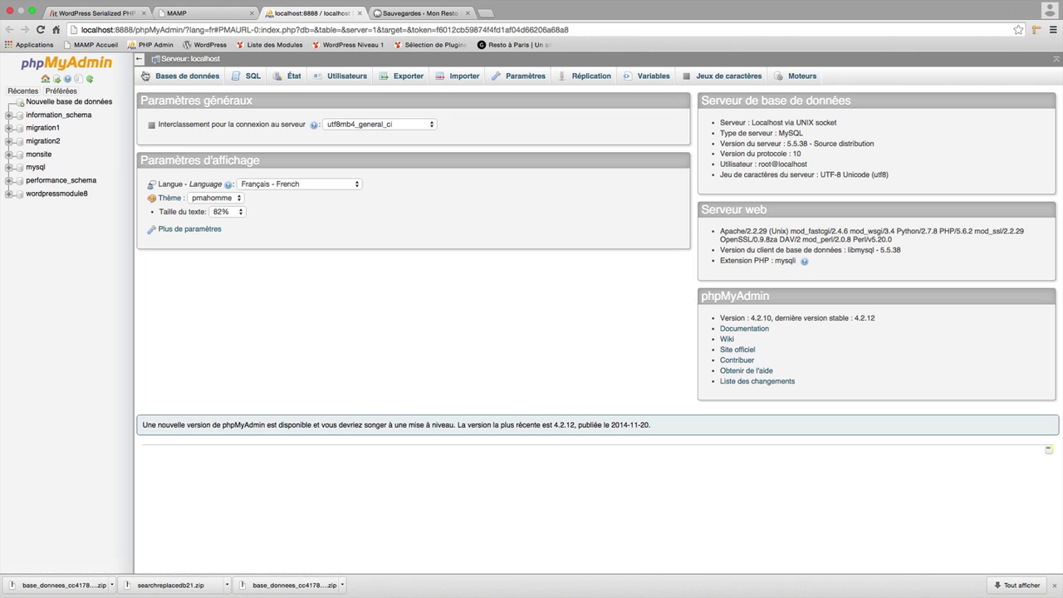
Create a database named migration3 and open it from the sidebar.
left_click(107, 102)
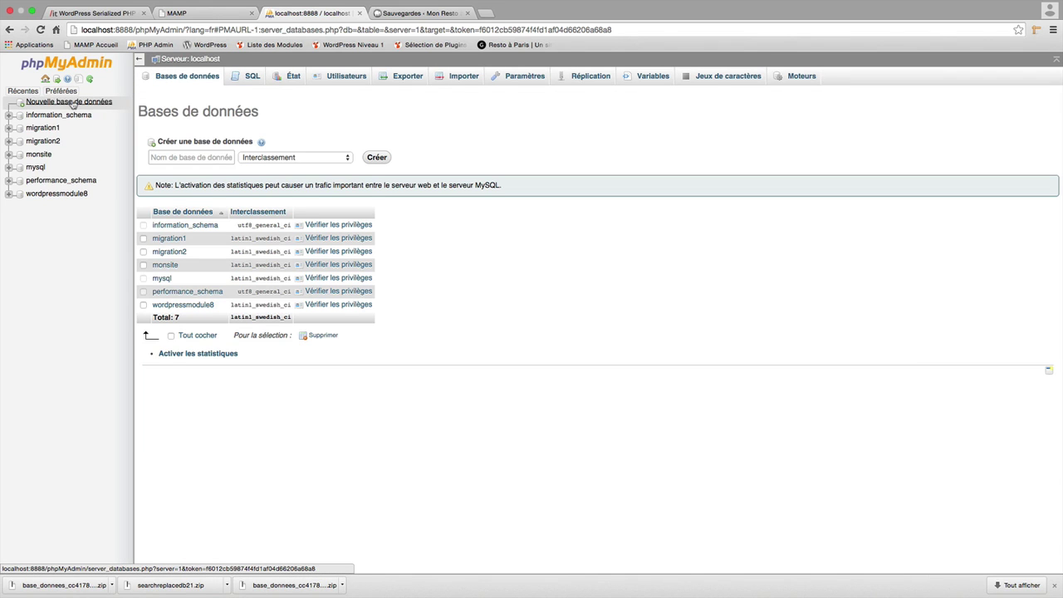
left_click(199, 157)
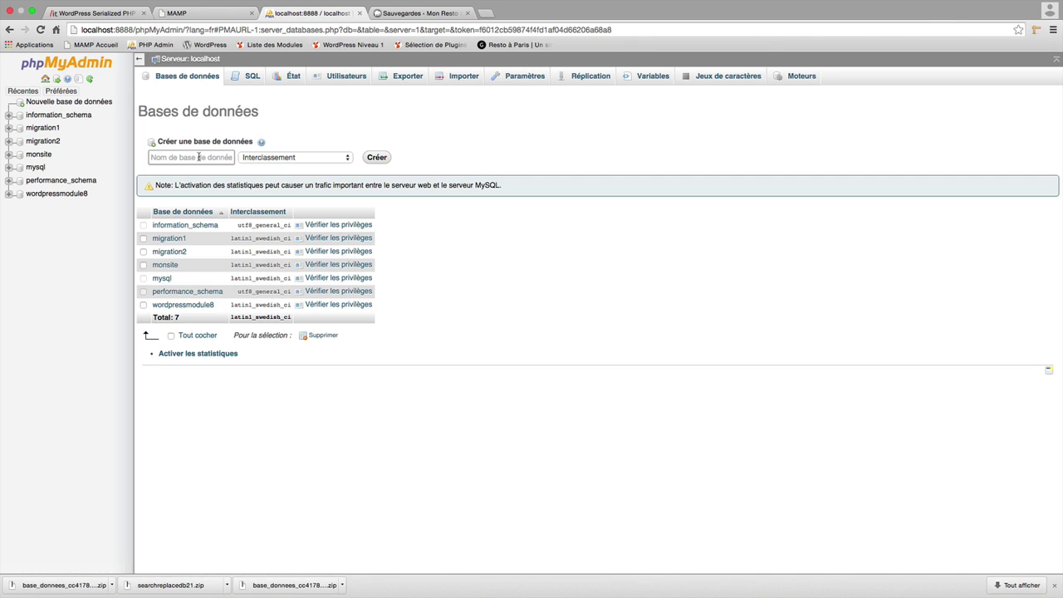
type("migration3")
left_click(376, 157)
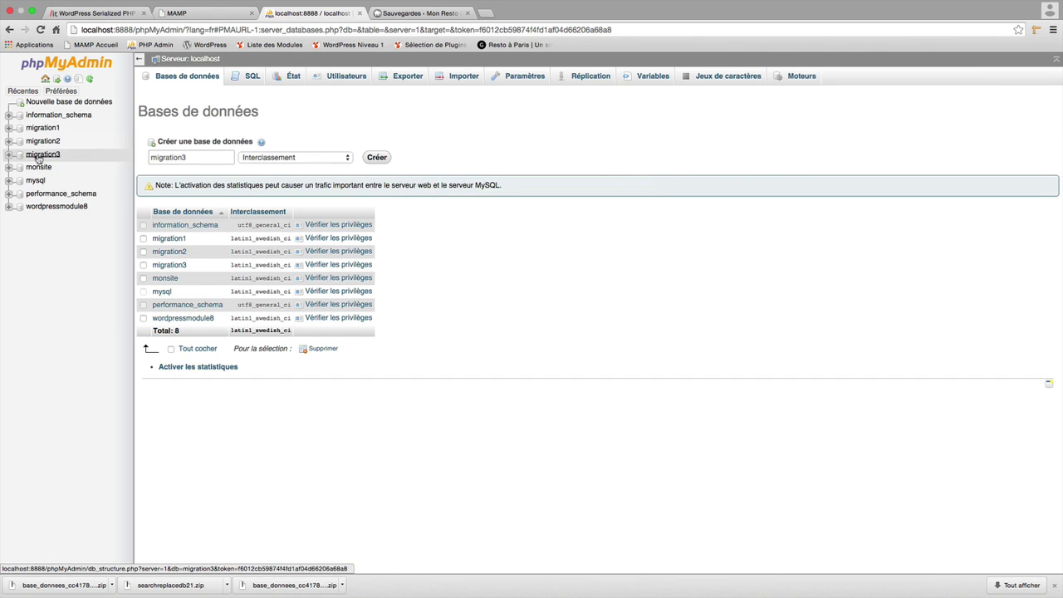
left_click(39, 156)
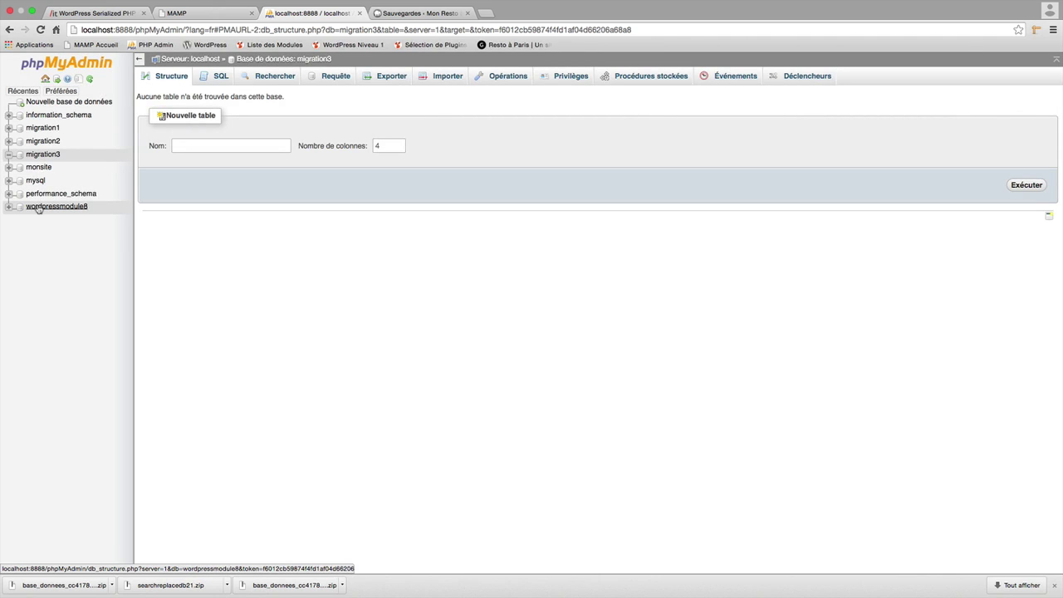
Check the siteurl value in wordpressmodule8's options table, then open migration3.
left_click(38, 207)
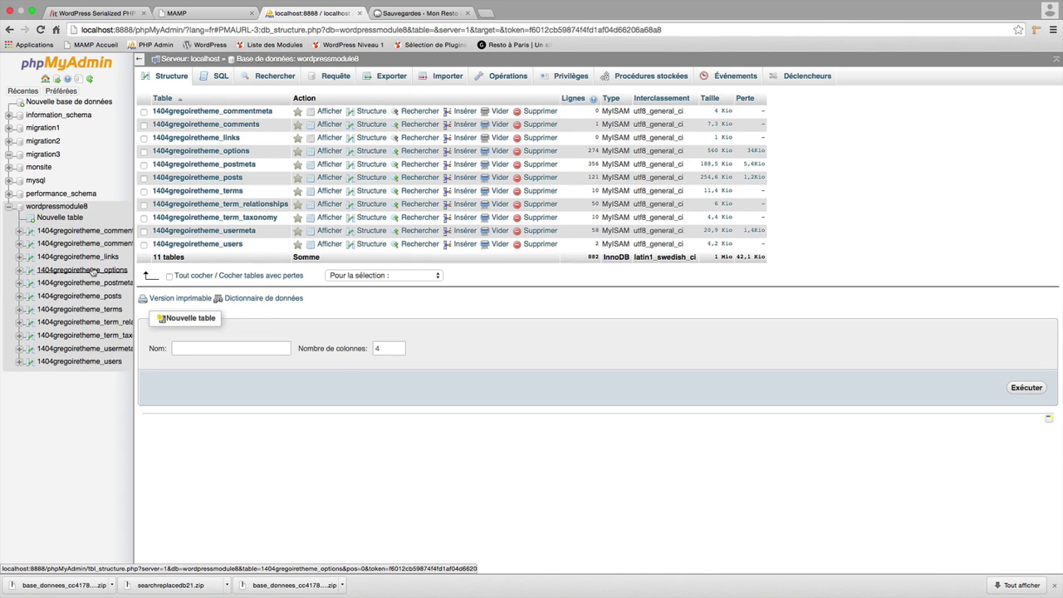
left_click(93, 271)
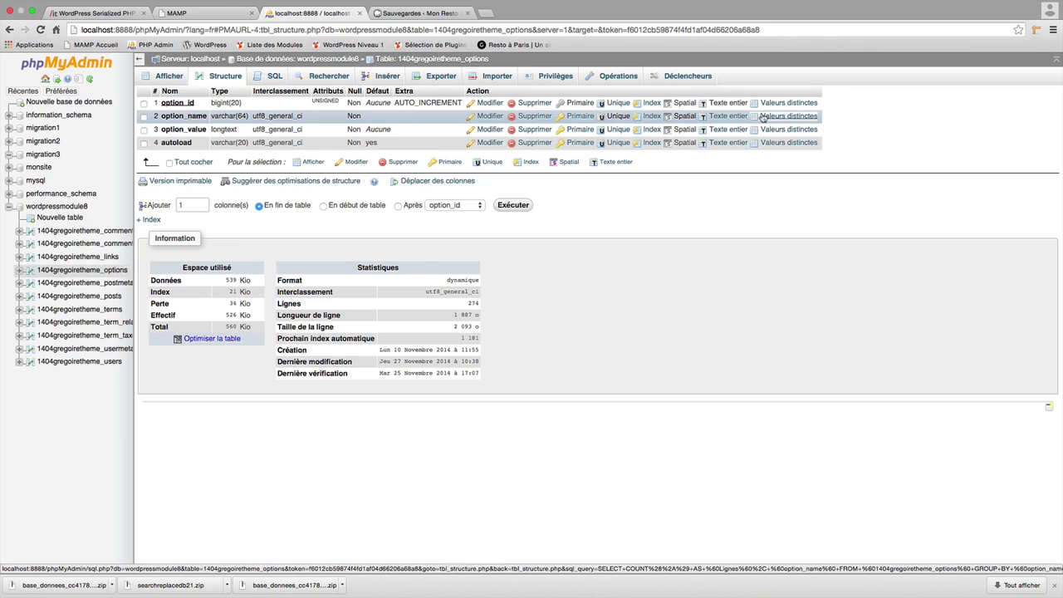
left_click(169, 75)
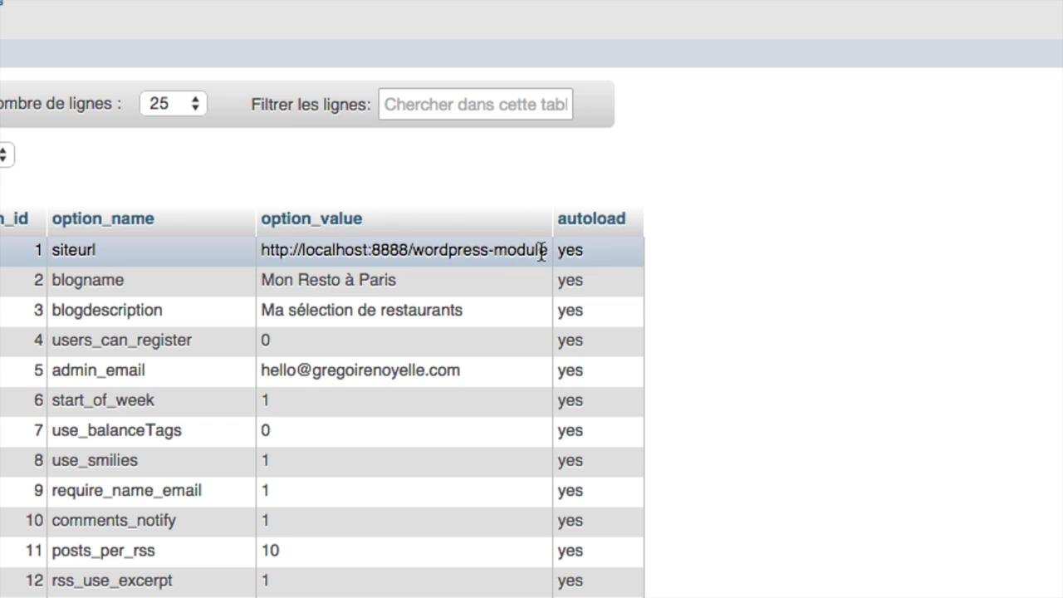
double_click(540, 249)
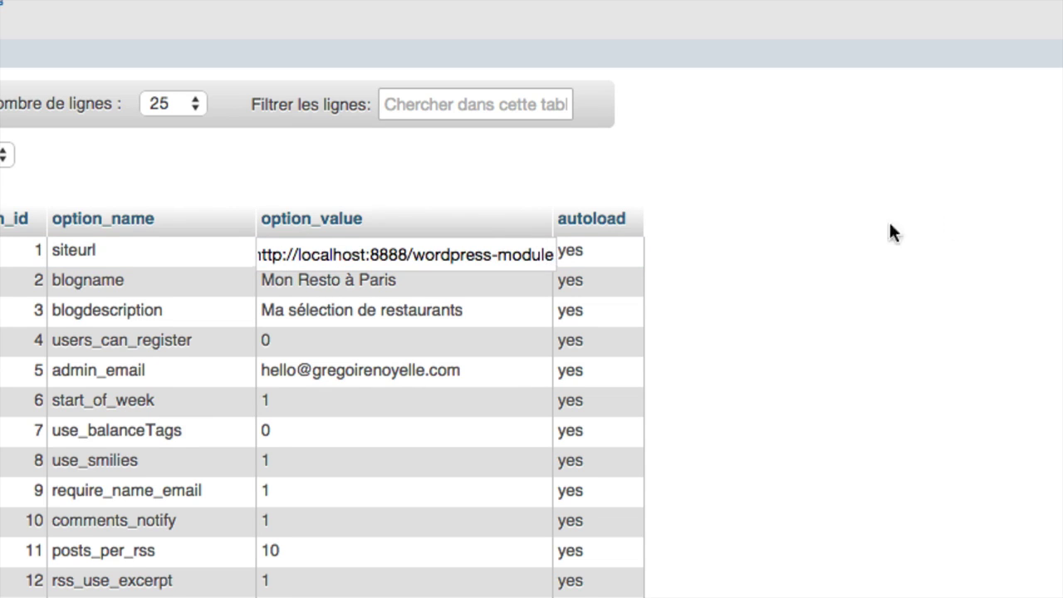
key("Return")
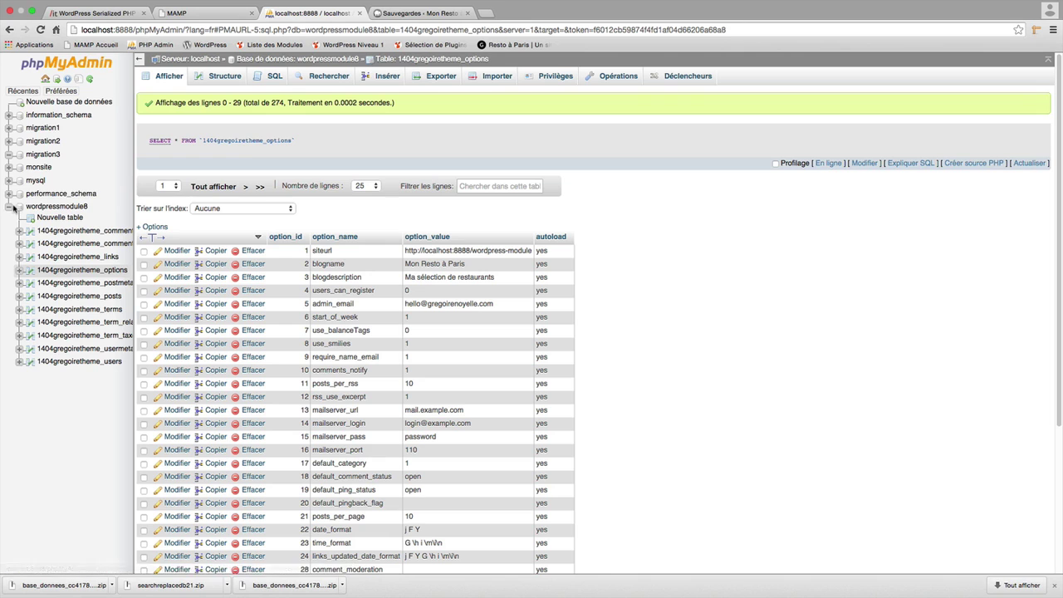
left_click(38, 156)
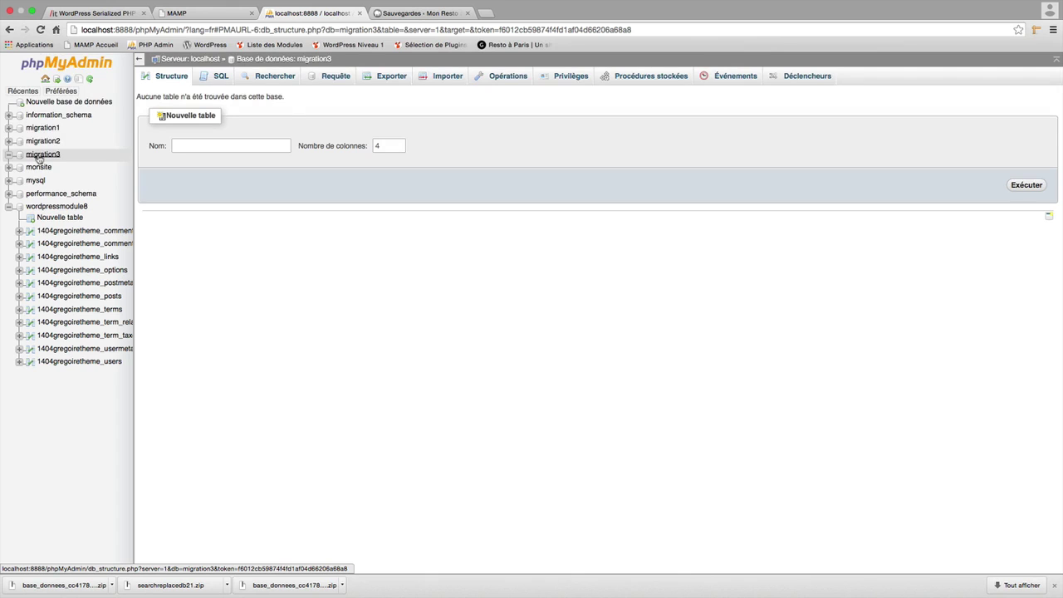
Import the second backup zip from Téléchargements into migration3; it fails with SQL error #1064.
left_click(440, 79)
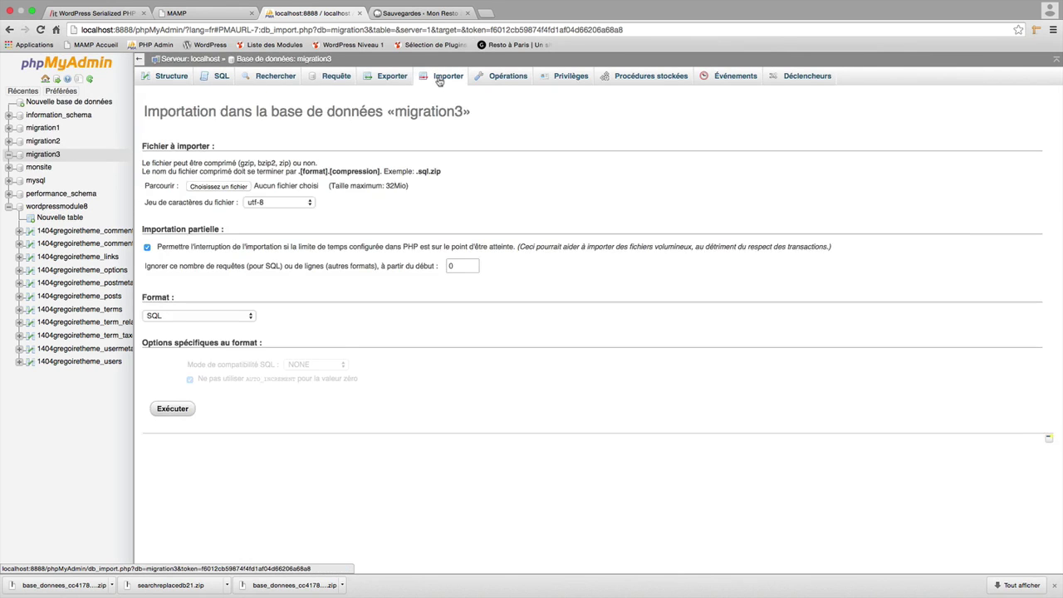
left_click(204, 187)
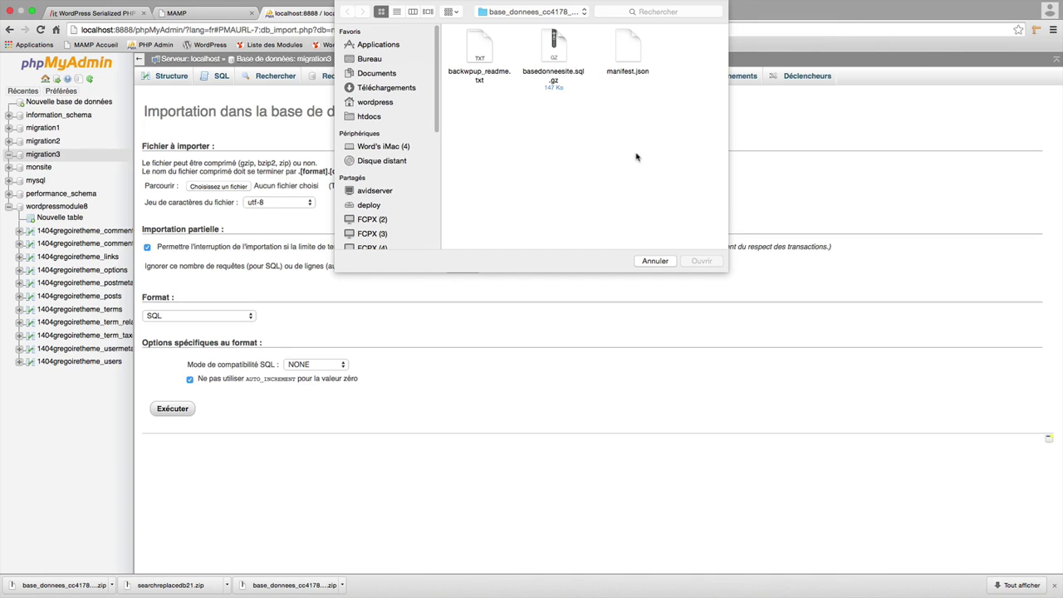
left_click(372, 89)
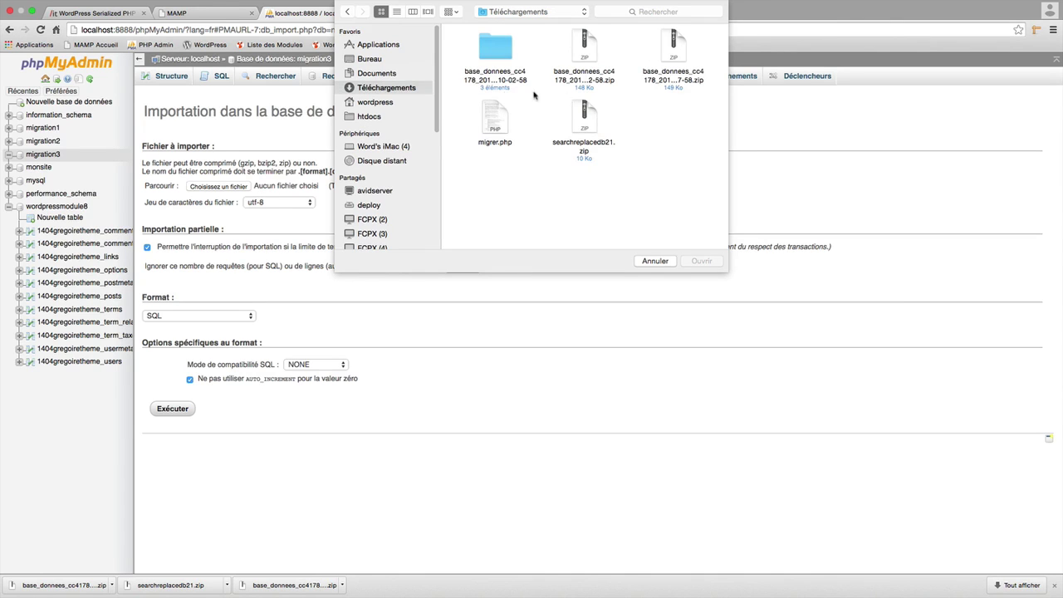
left_click(584, 52)
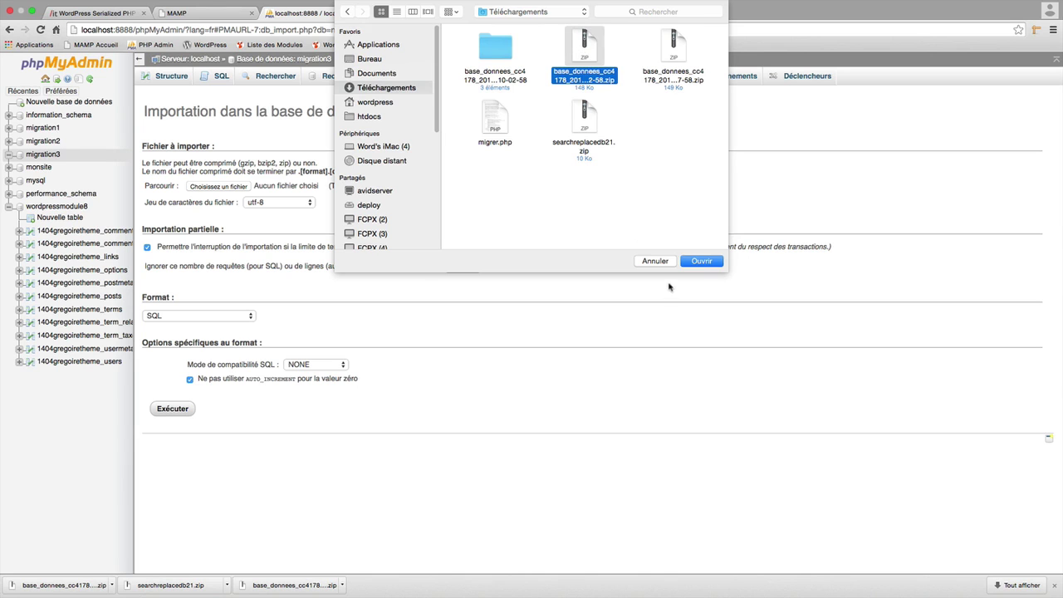
left_click(708, 263)
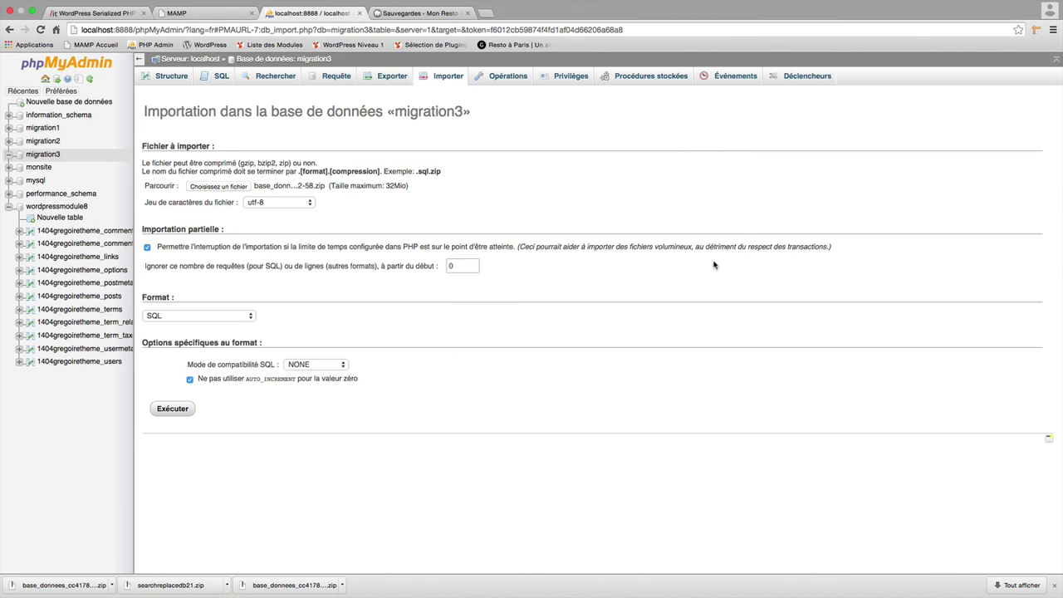
left_click(164, 413)
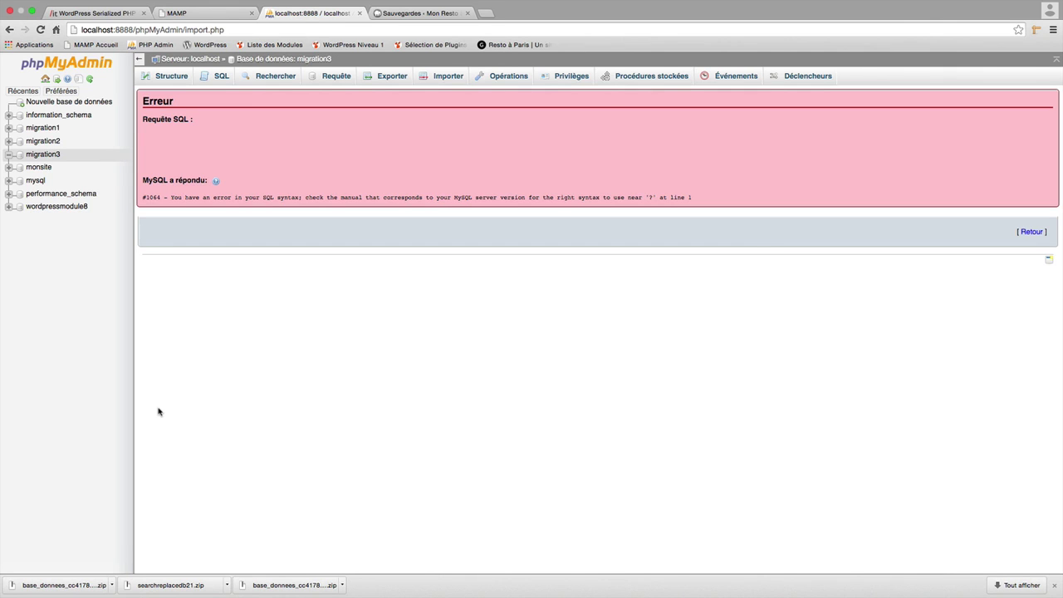
key("super+Tab")
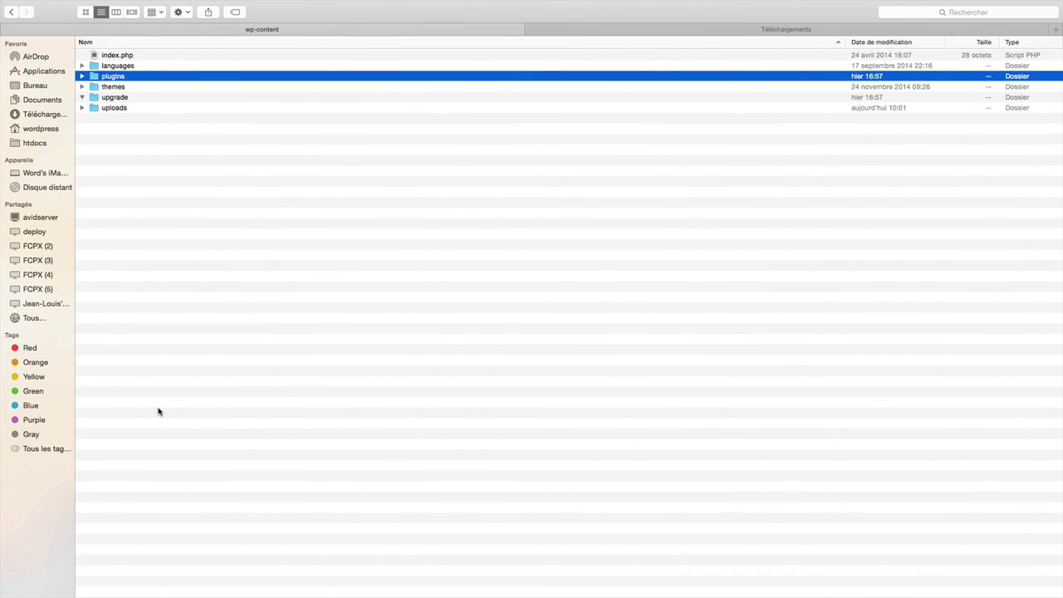
Unzip the newest backup zip in Téléchargements and select basedonneesite.sql.gz inside its folder.
left_click(649, 32)
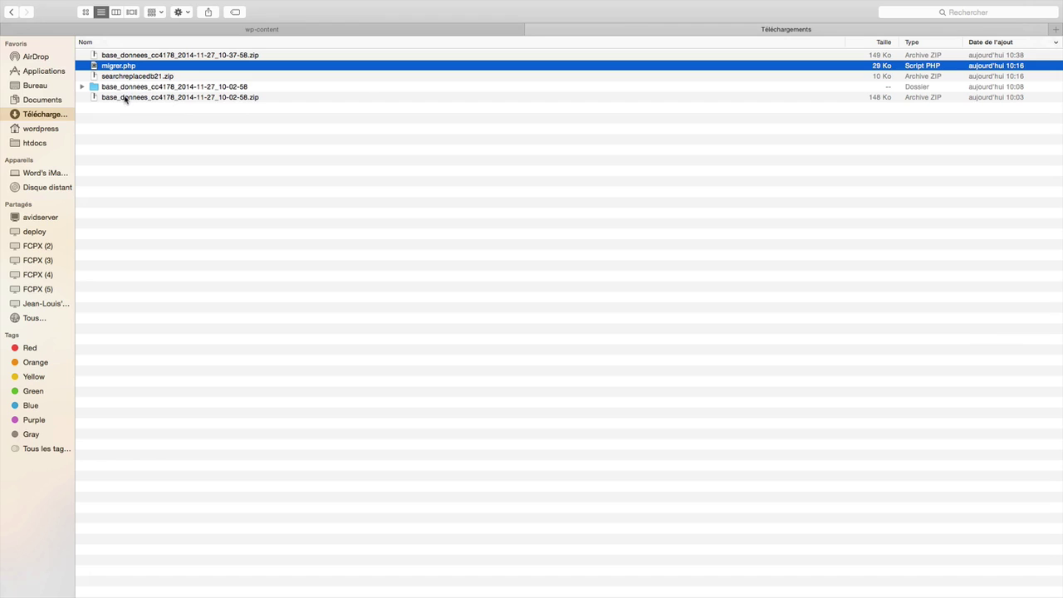
left_click(178, 56)
key("ctrl+Left")
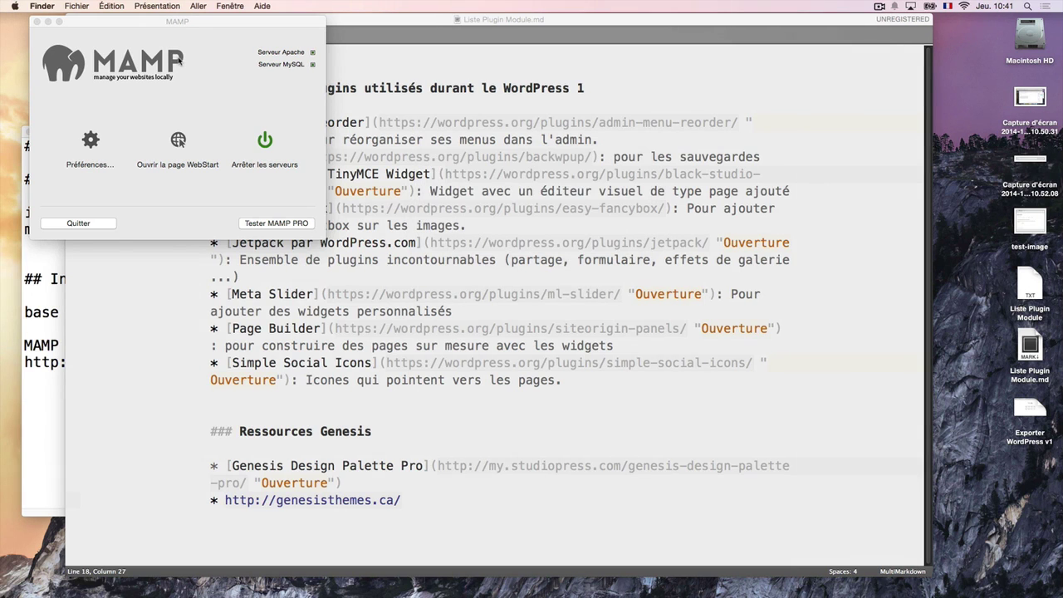
key("super+Tab")
key("super+shift+Tab")
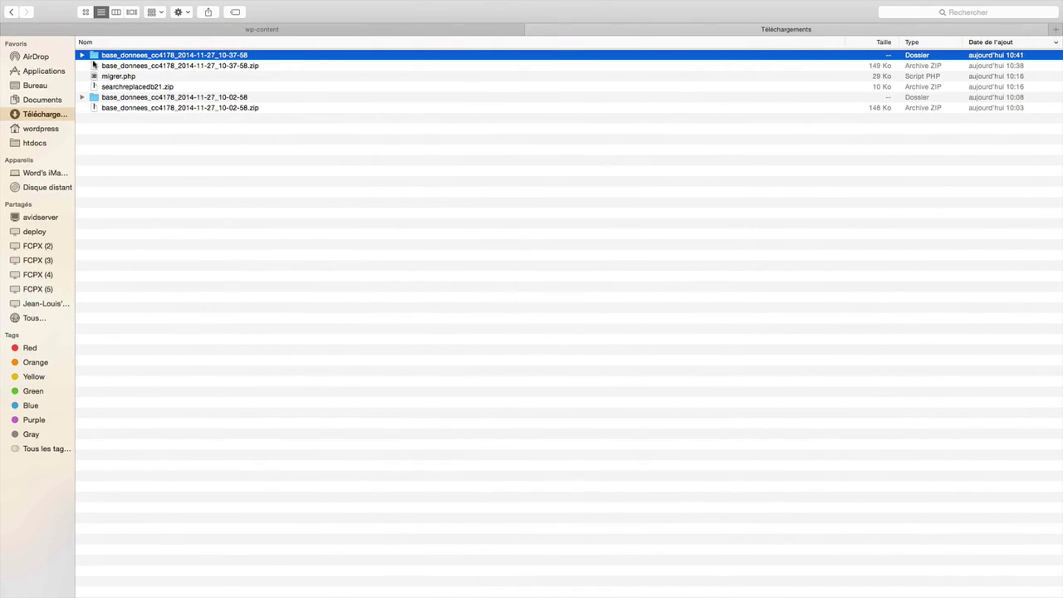
left_click(82, 55)
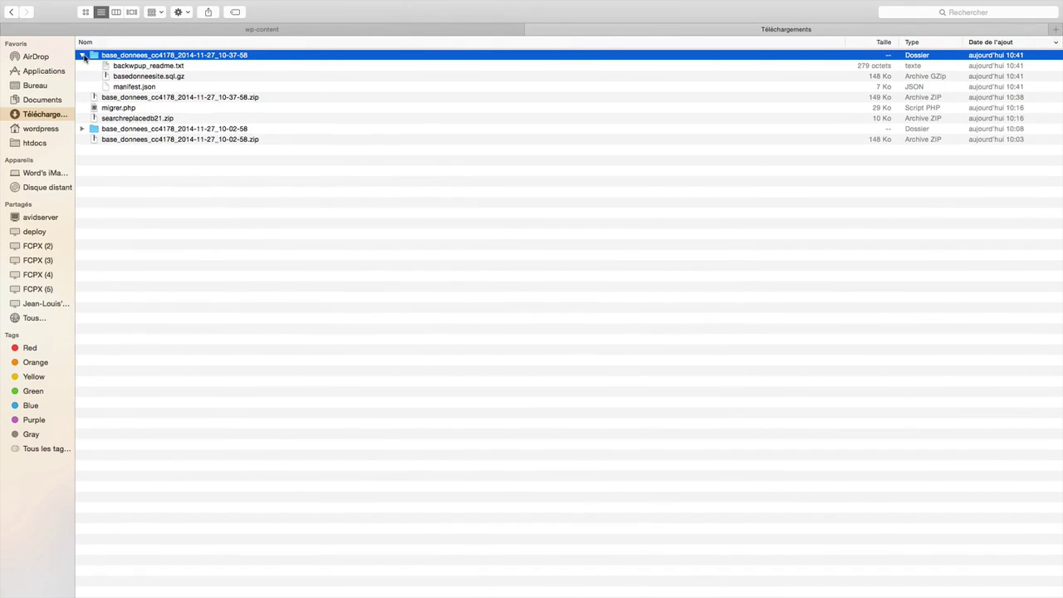
left_click(154, 77)
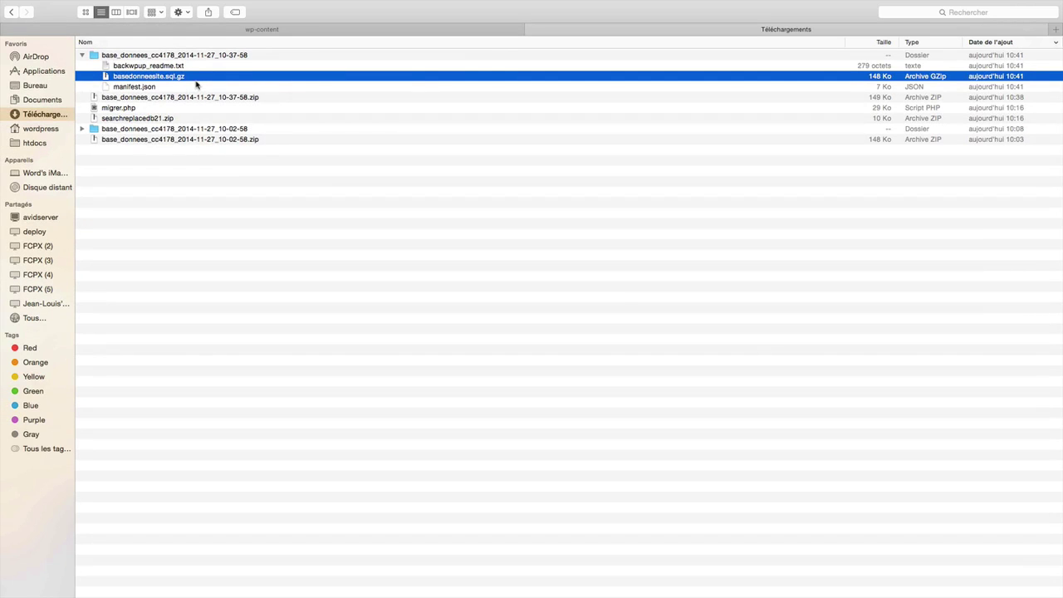
key("super+Tab")
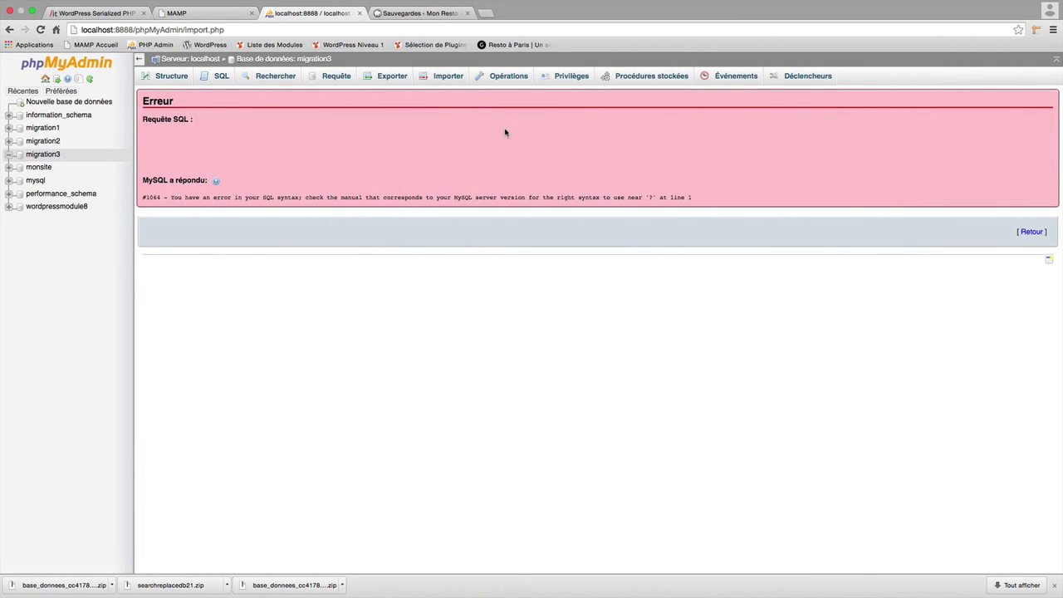
Import basedonneesite.sql.gz from the extracted backup folder into migration3, running 138 queries.
left_click(438, 81)
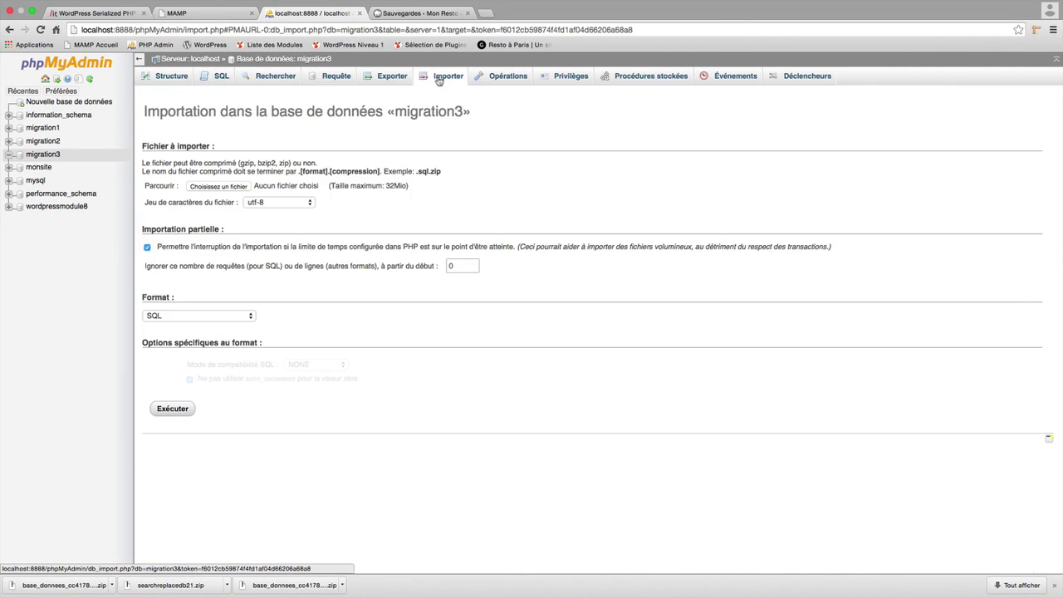
left_click(228, 188)
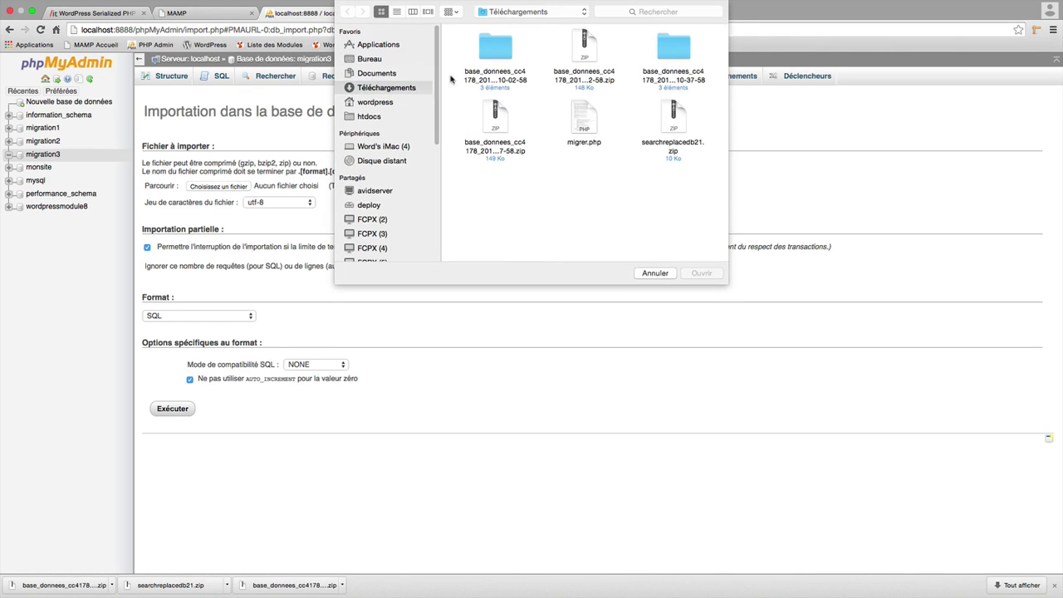
double_click(499, 53)
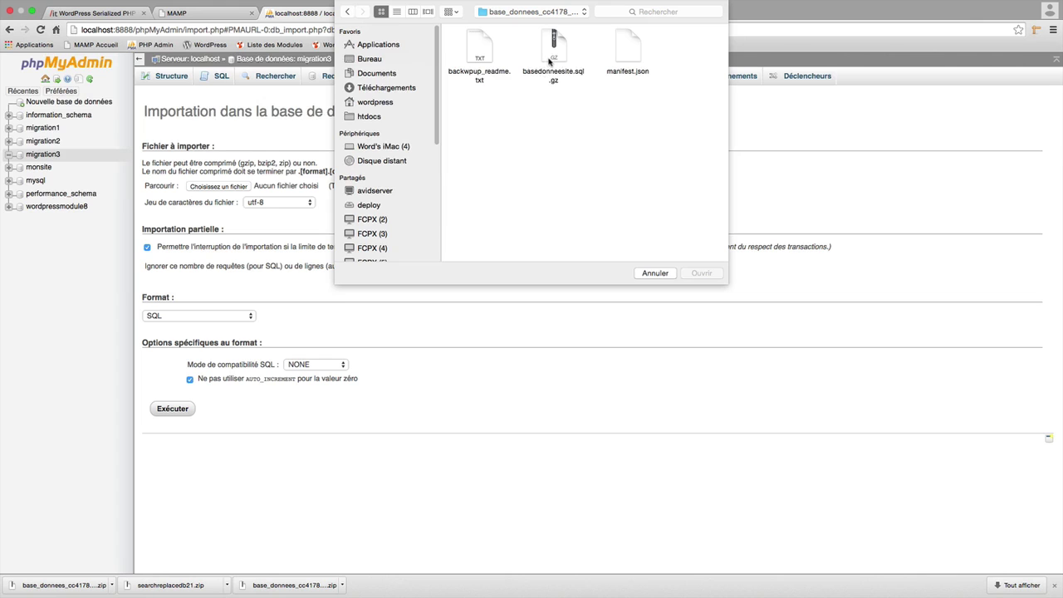
left_click(552, 60)
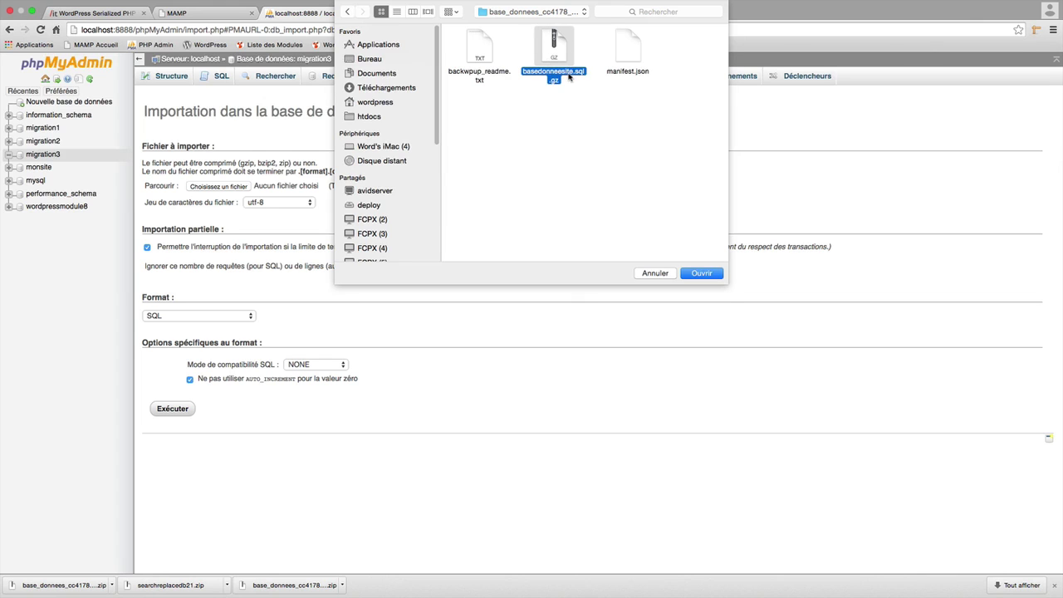
left_click(708, 276)
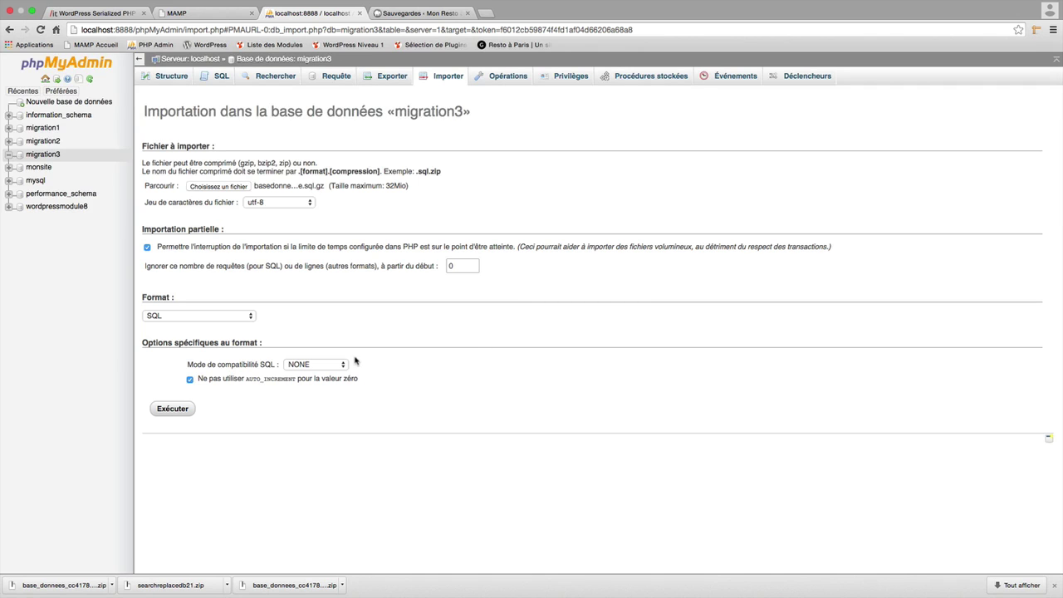
left_click(188, 408)
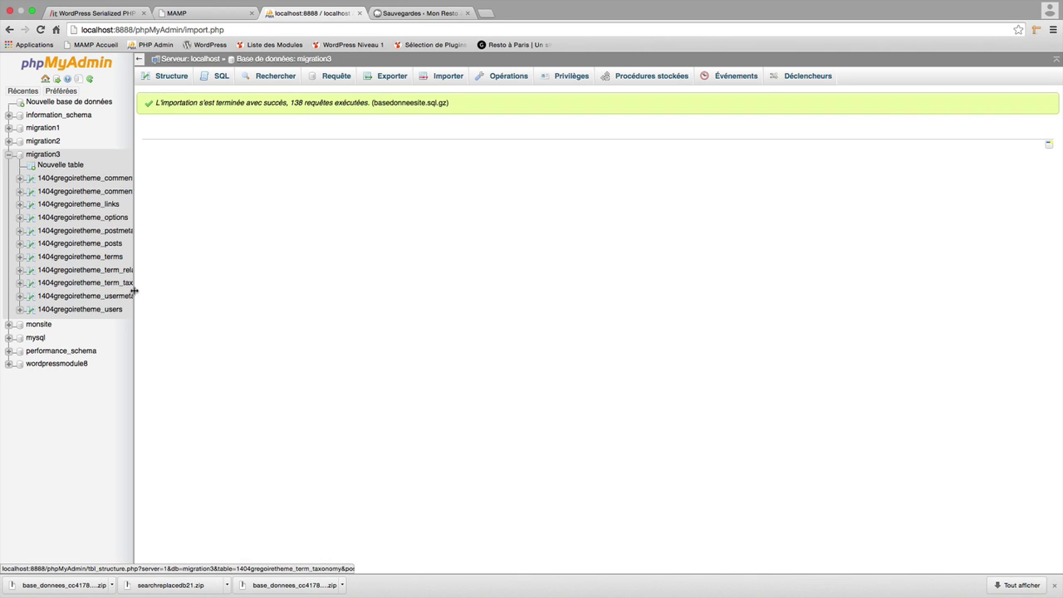
Browse the 274 rows of 1404gregoiretheme_options, where siteurl still points to localhost:8888/wordpress-module.
left_click_drag(134, 295, 241, 297)
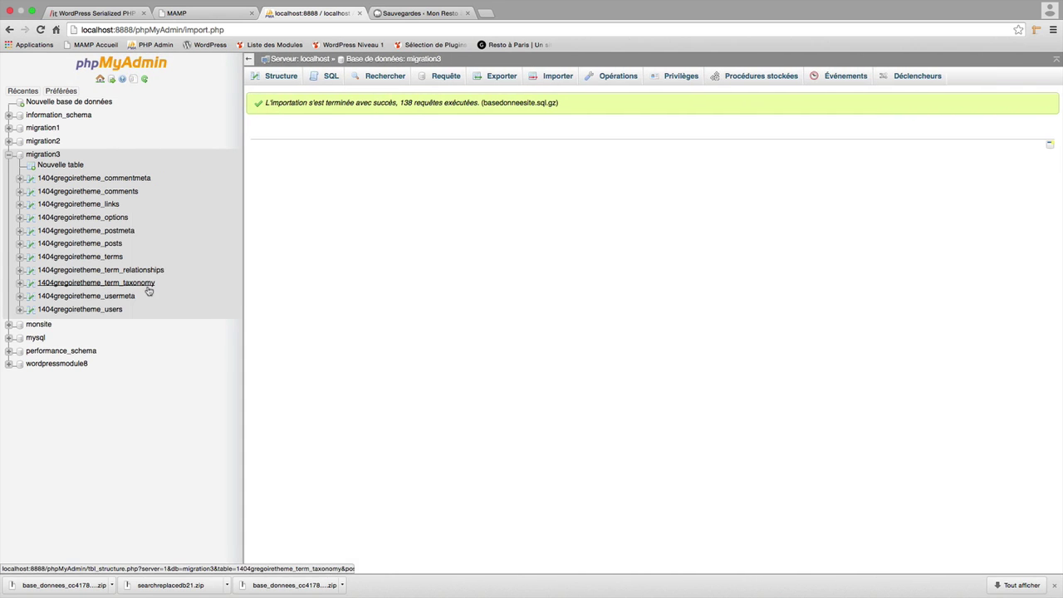
left_click(104, 218)
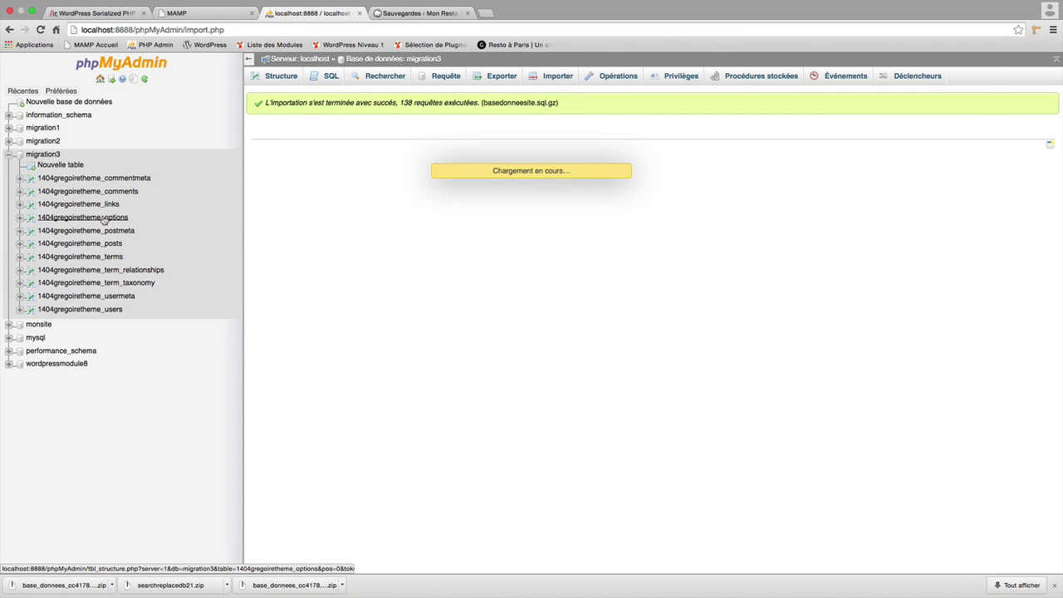
left_click(281, 76)
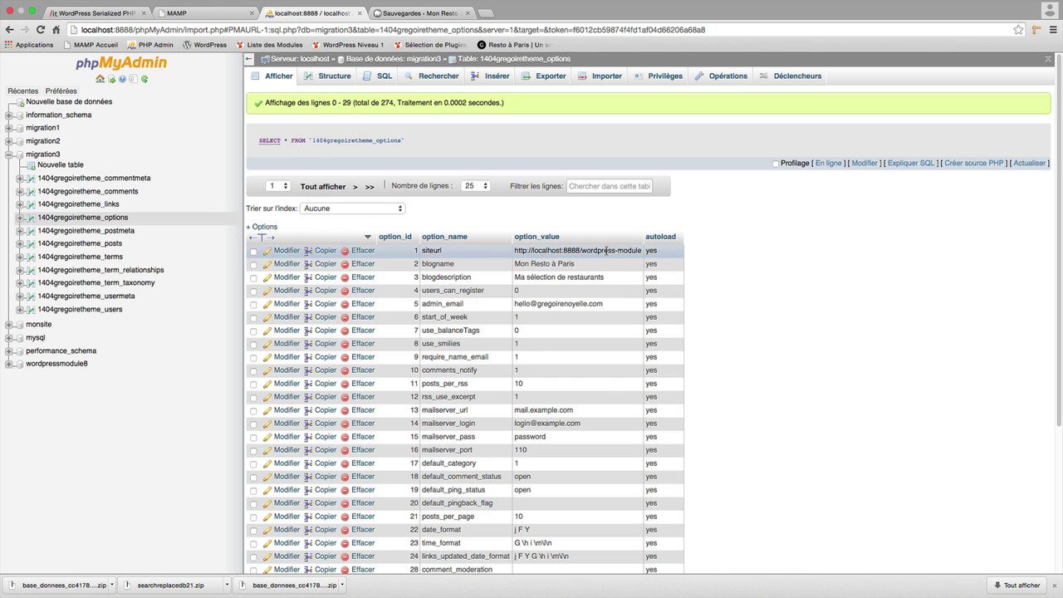
key("super+Tab")
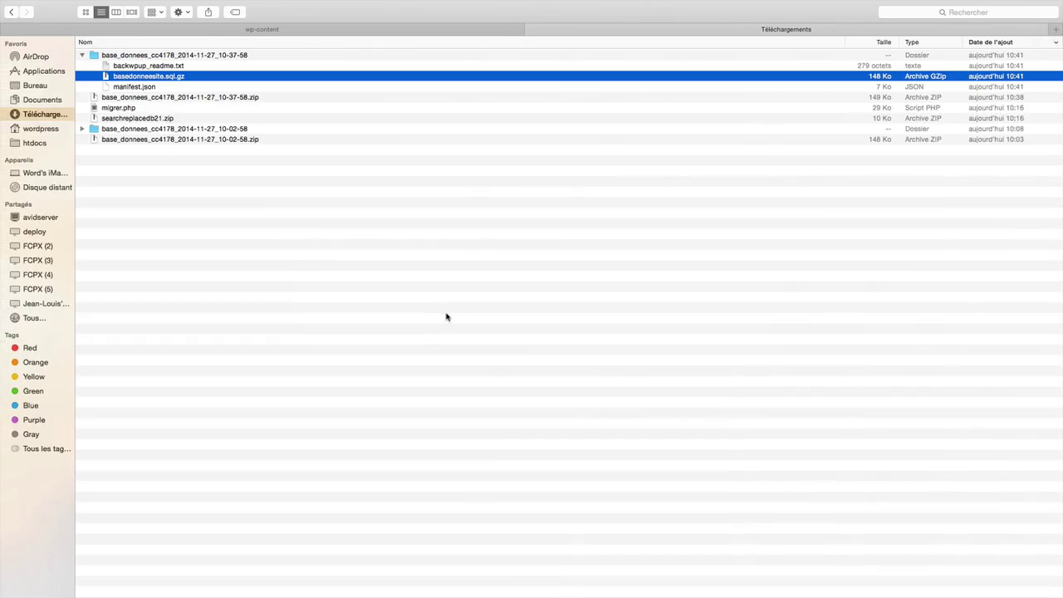
Open wp-config.php from the wordpress-migration2 folder in Sublime Text 2.
left_click(303, 32)
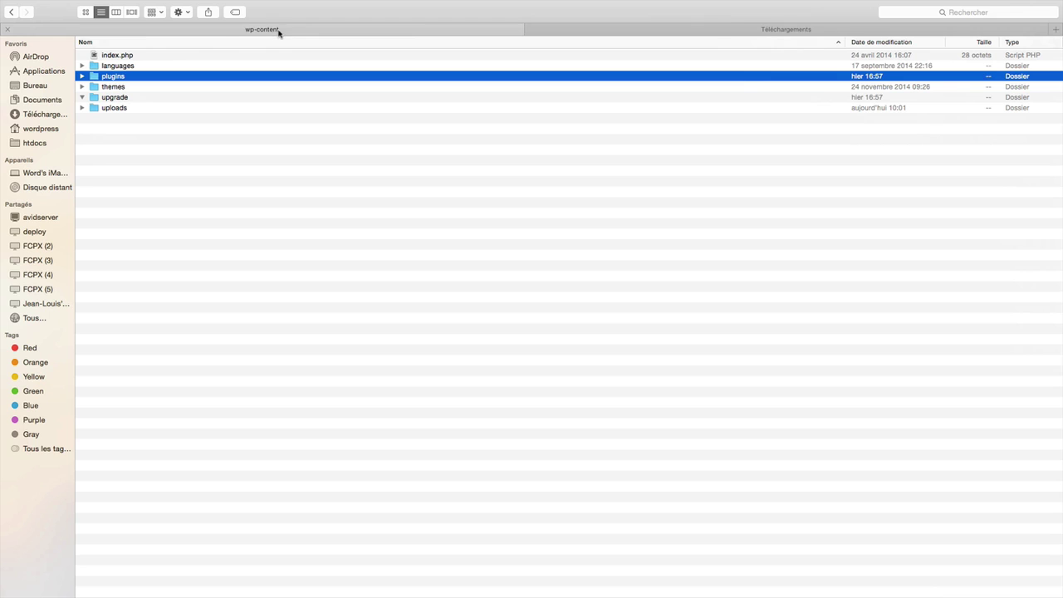
left_click(12, 12)
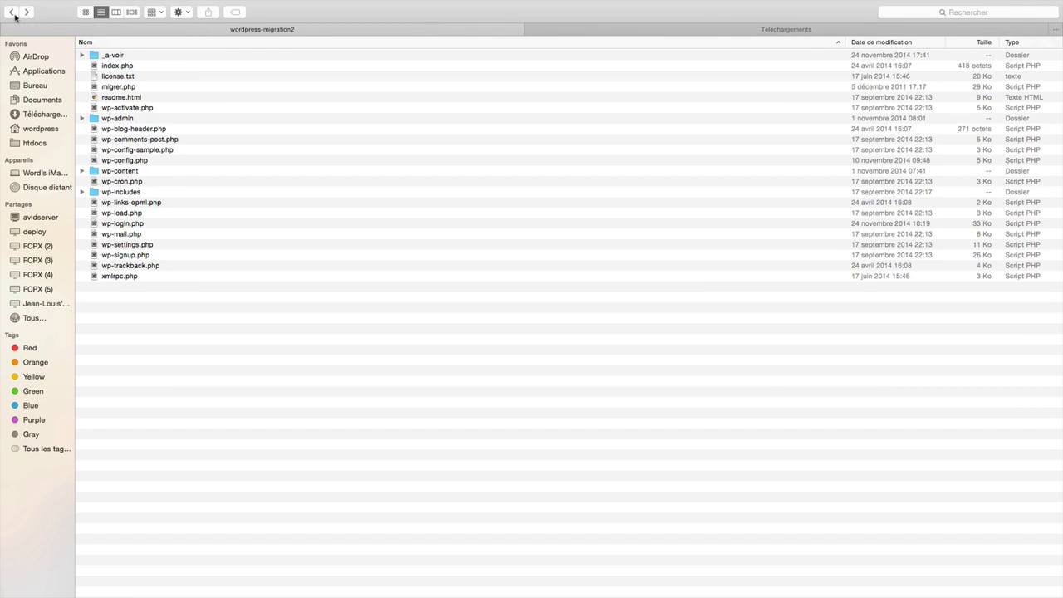
left_click(143, 160)
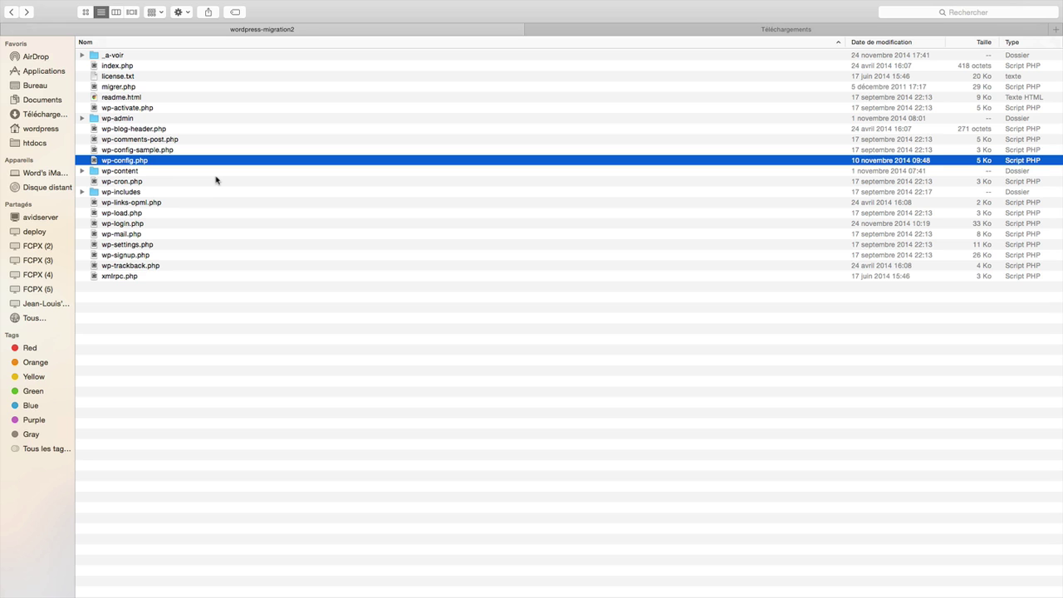
double_click(153, 162)
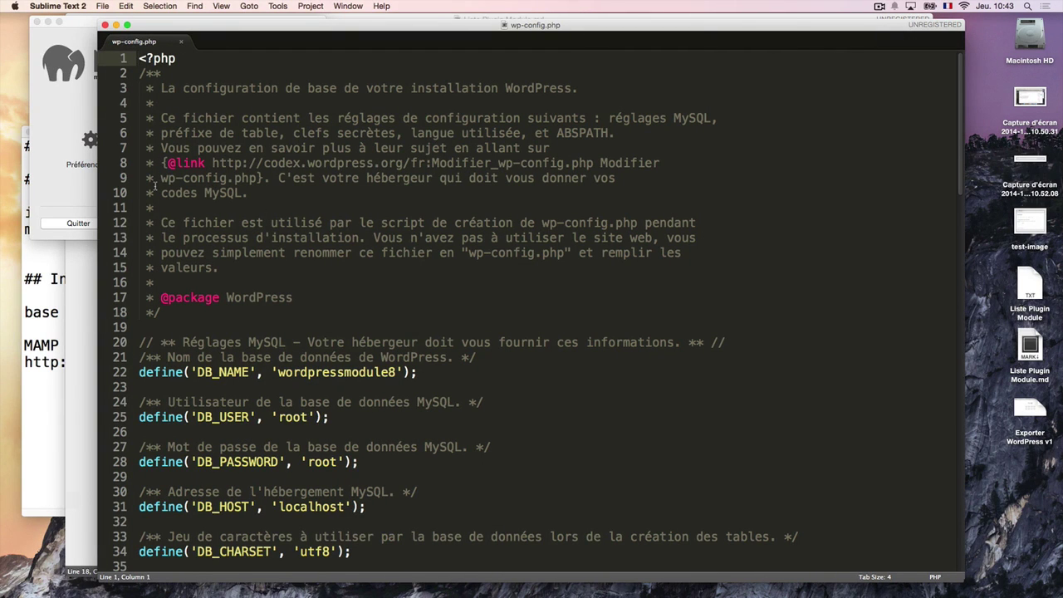
Change DB_NAME from wordpressmodule8 to migration3 in wp-config.php, keeping the closing quote.
left_click_drag(226, 25, 150, 18)
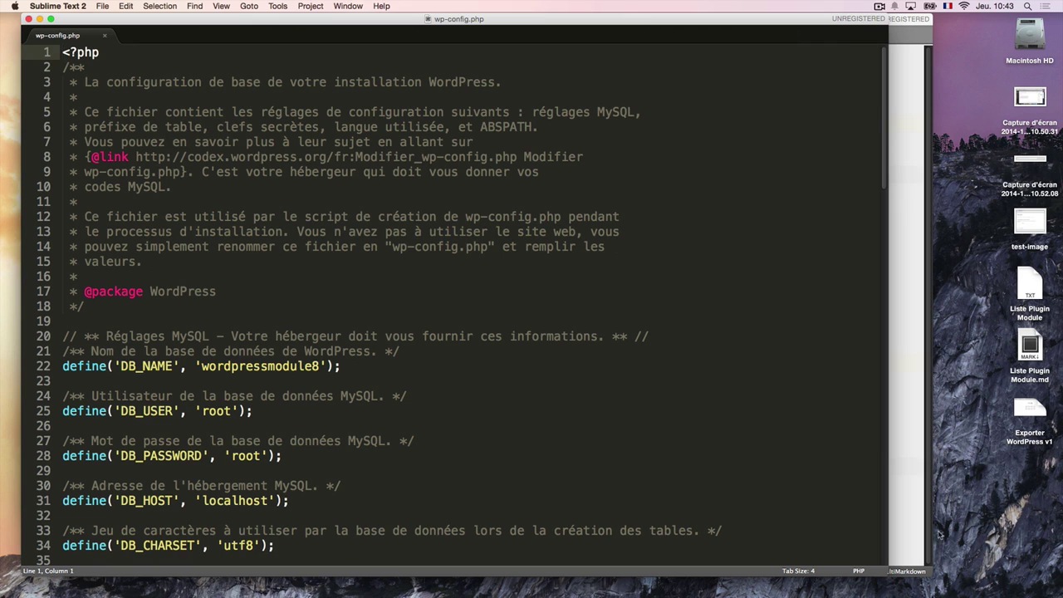
left_click_drag(889, 571, 1035, 595)
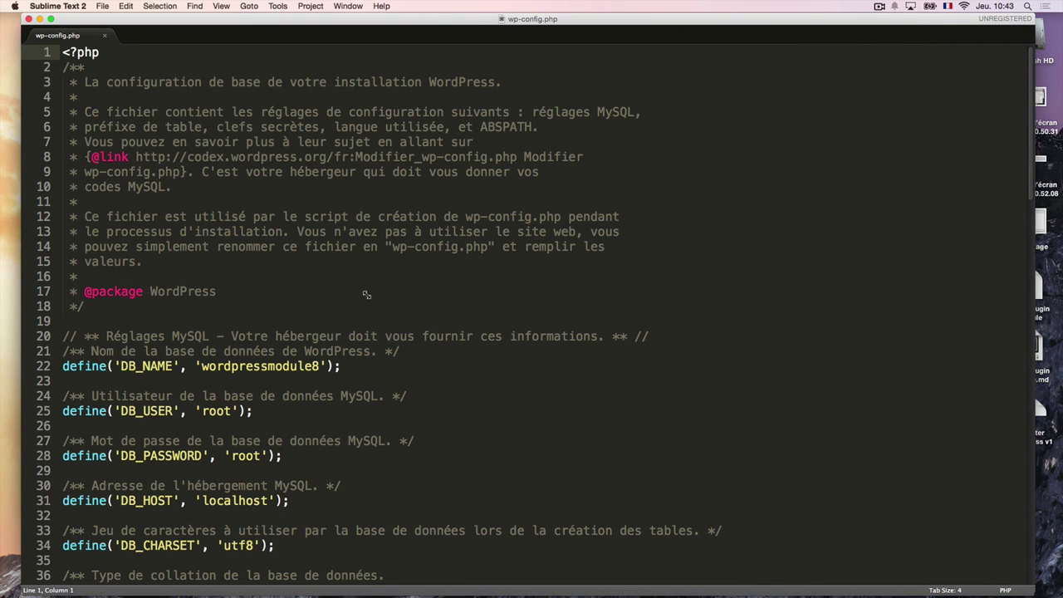
left_click(458, 349)
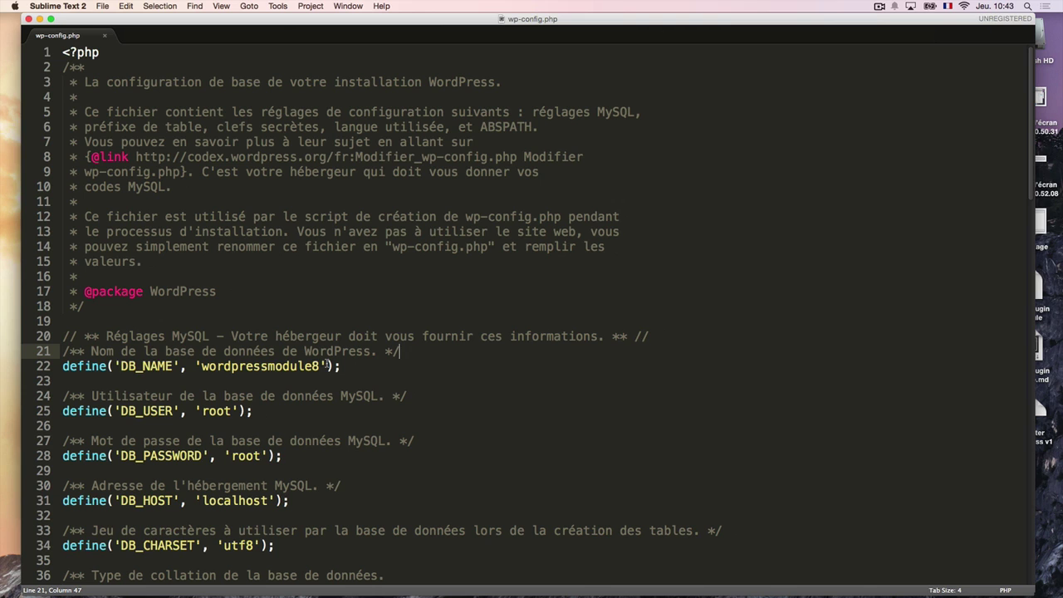
scroll(291, 384, "down", 1)
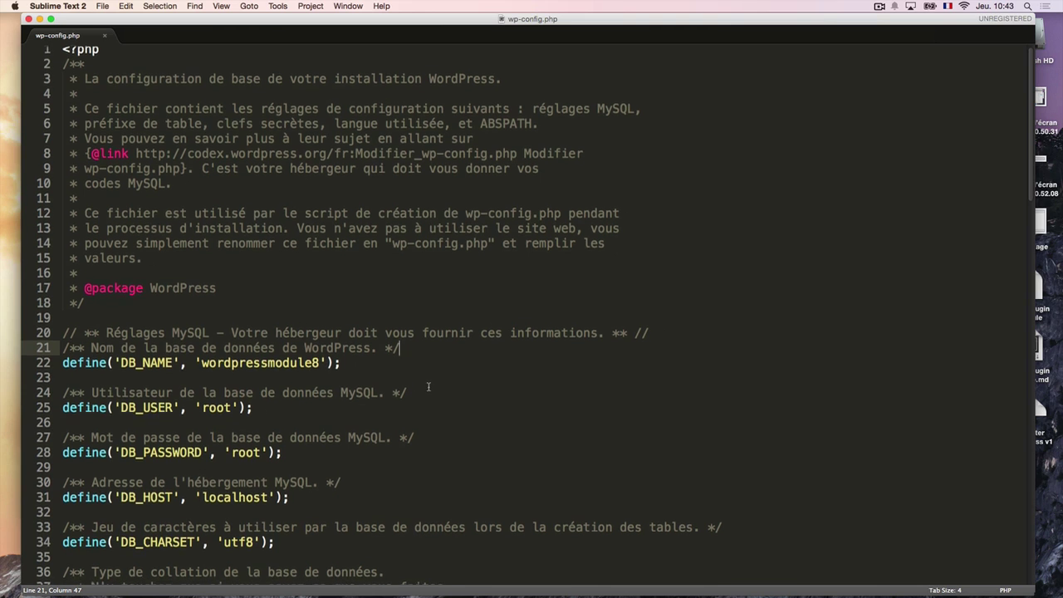
left_click_drag(62, 366, 366, 365)
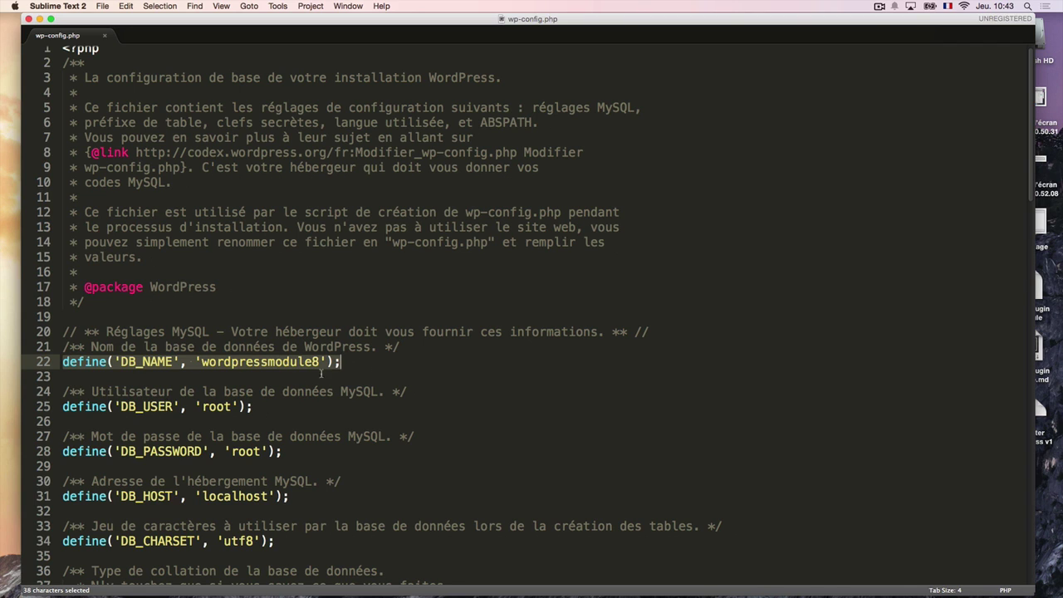
double_click(275, 363)
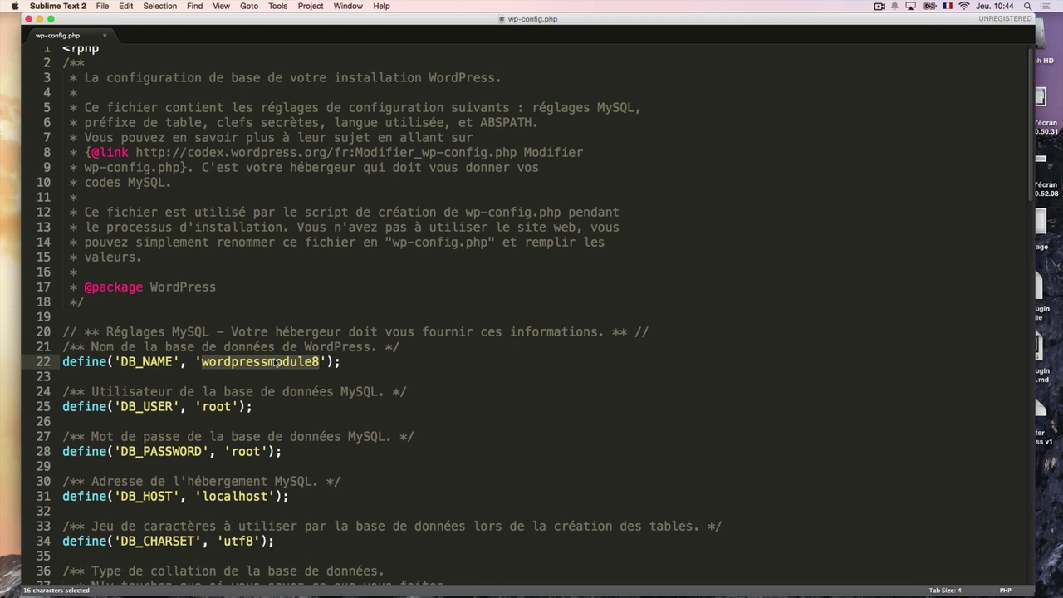
type("migration")
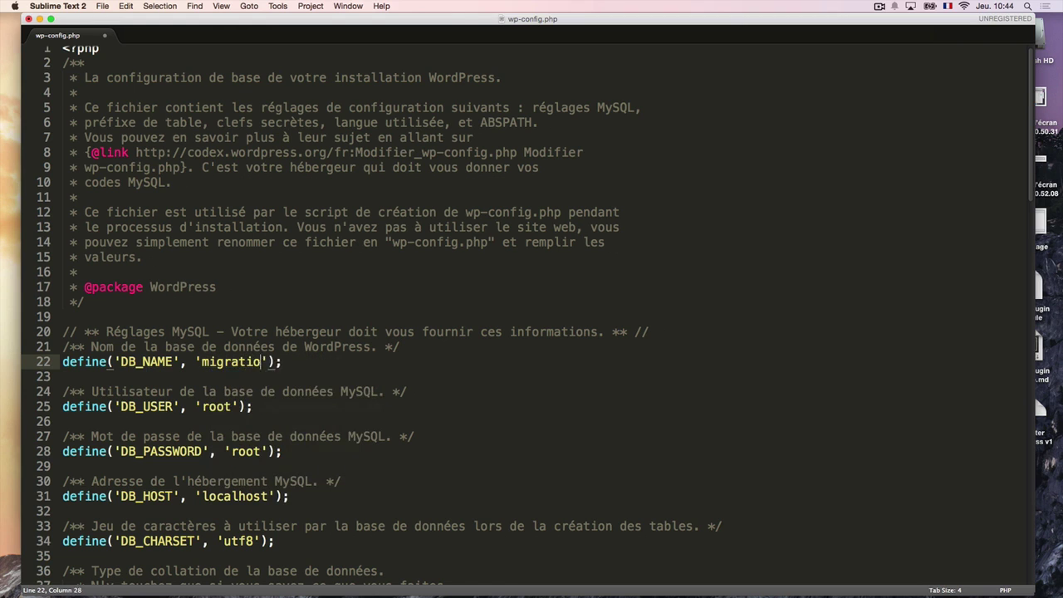
type("3")
key("BackSpace")
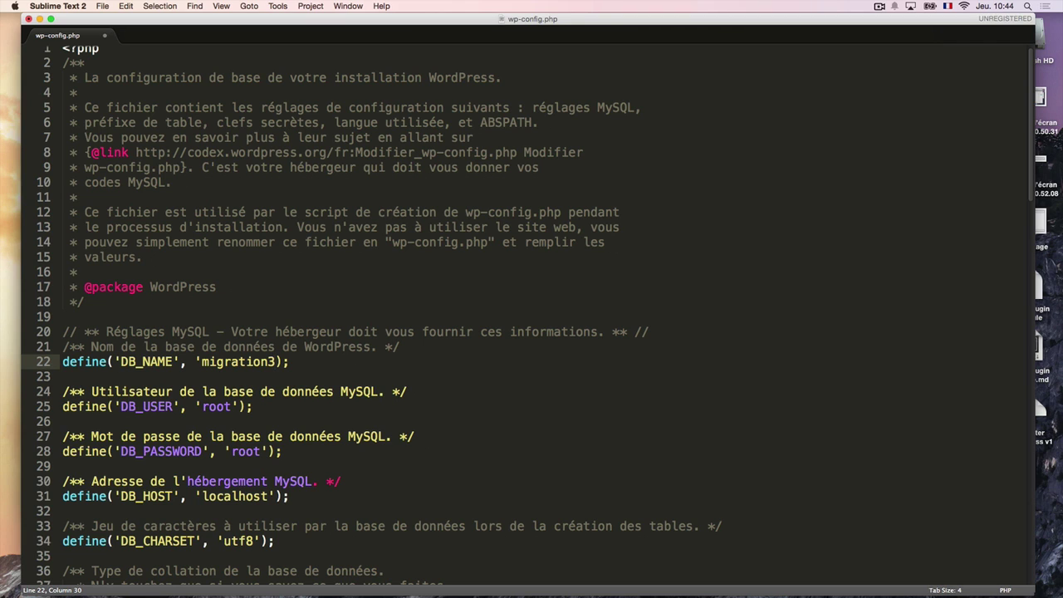
type("'")
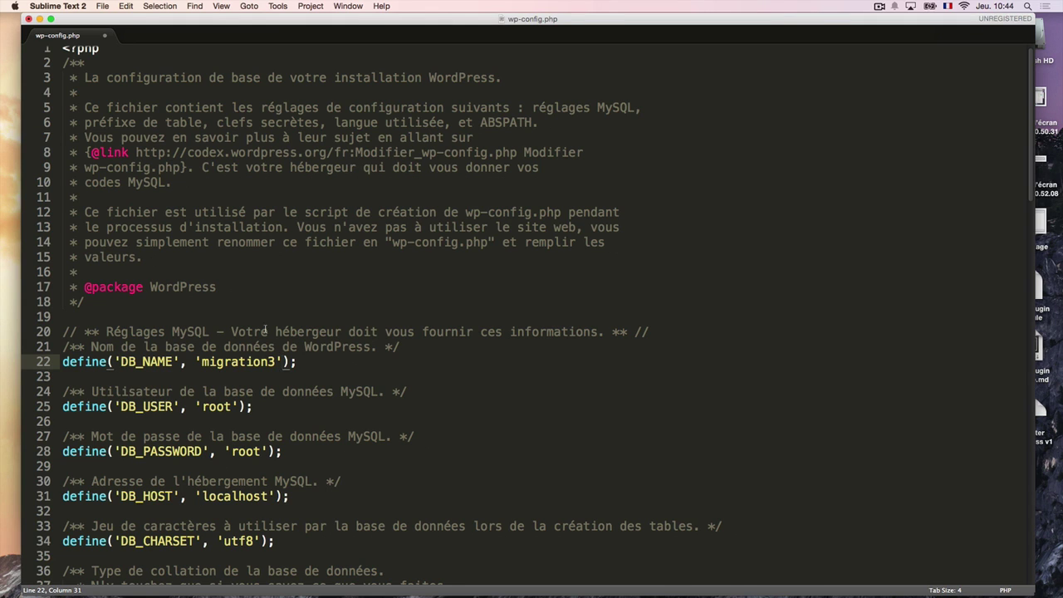
scroll(235, 371, "down", 2)
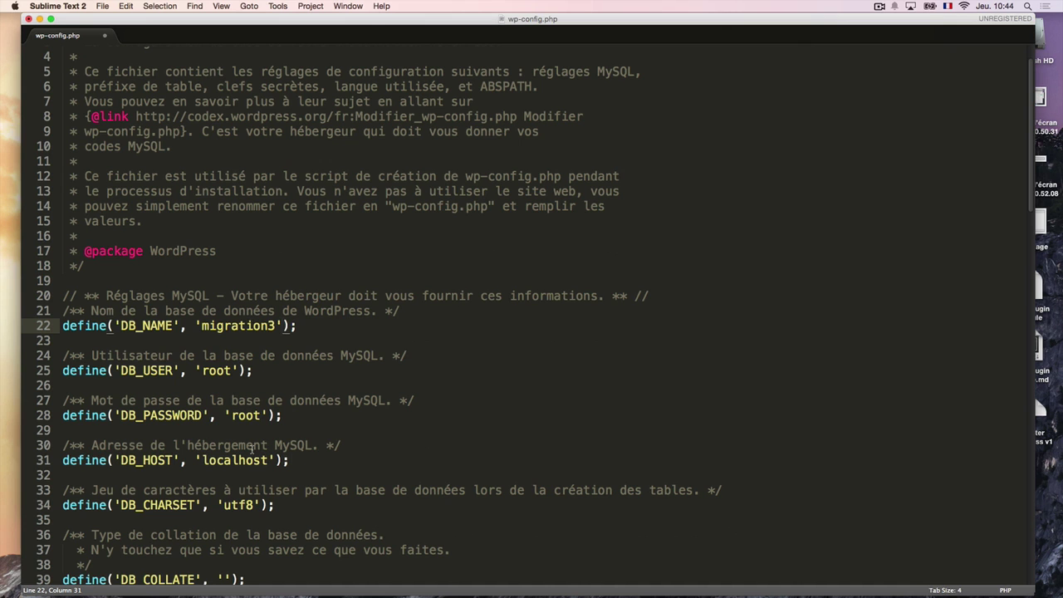
key("super+Tab")
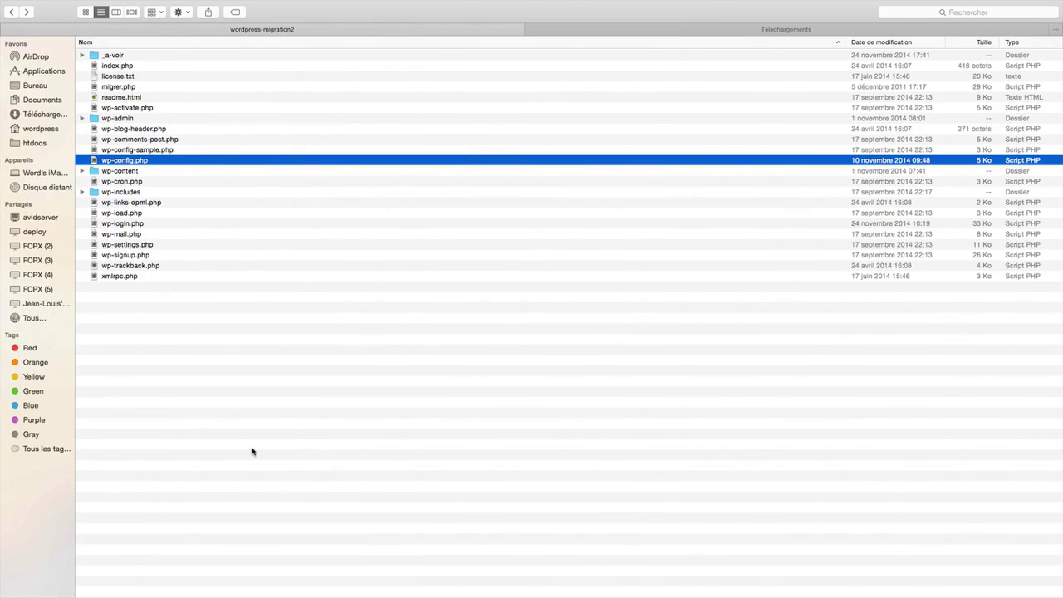
Check the MySQL host (localhost) and user name on the MAMP start page.
key("super+Tab")
key("super+Tab")
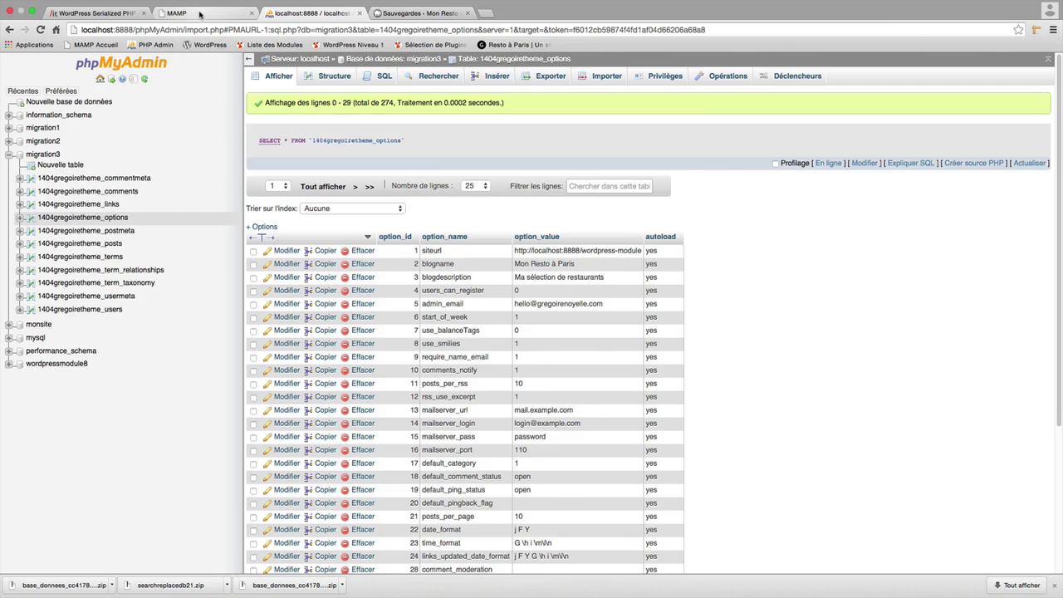
left_click(199, 14)
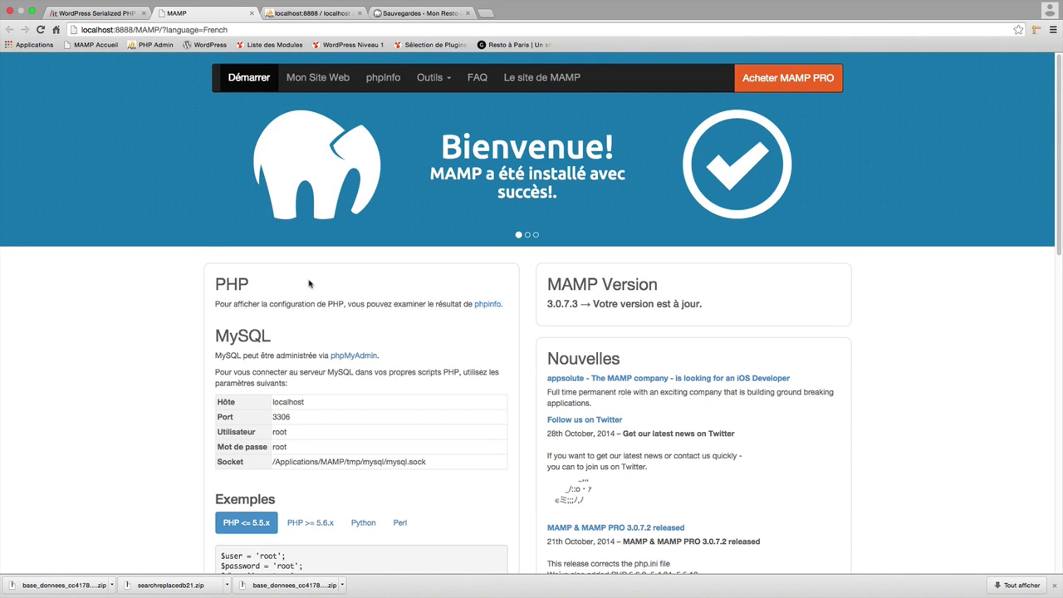
scroll(310, 285, "down", 3)
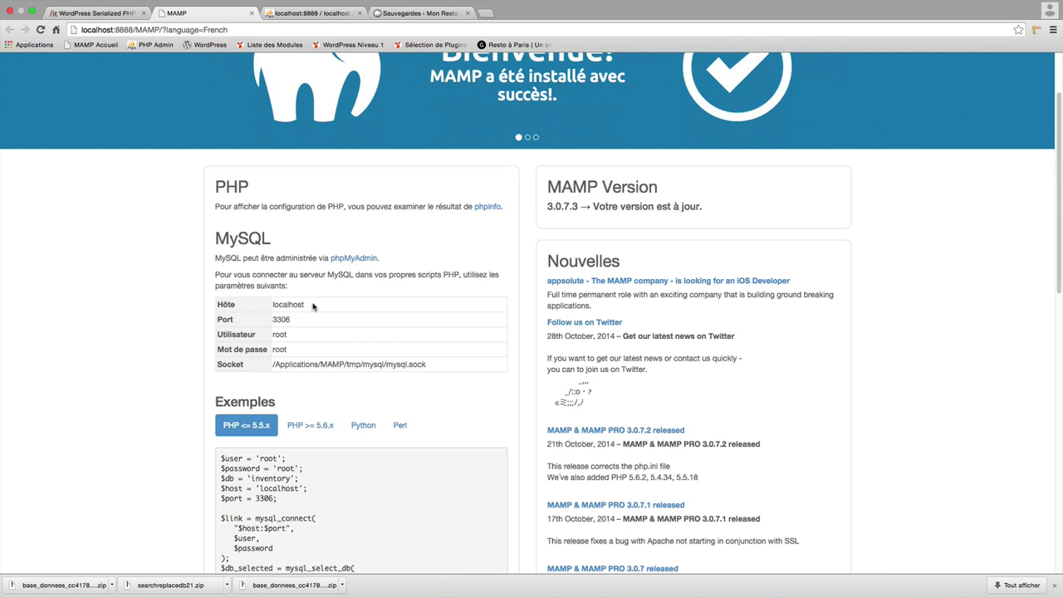
left_click_drag(312, 305, 271, 304)
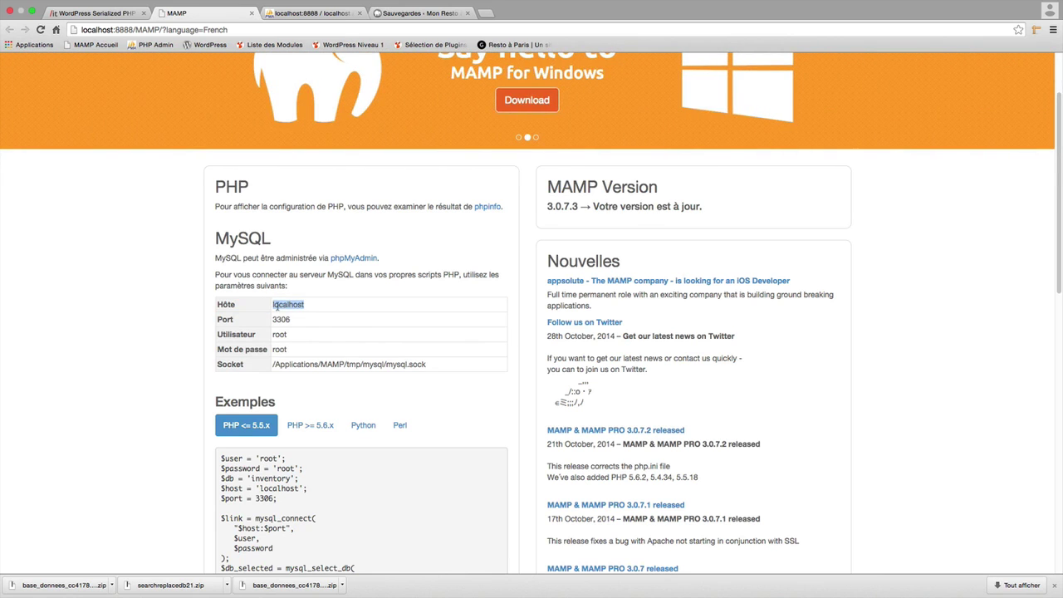
left_click_drag(303, 336, 275, 350)
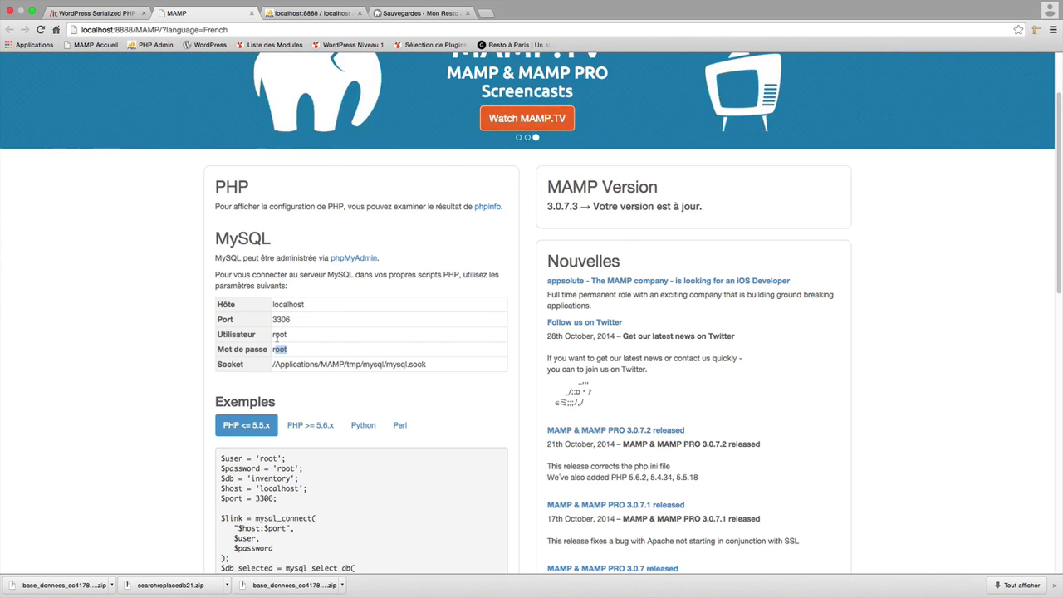
key("super+Tab")
key("super+Tab")
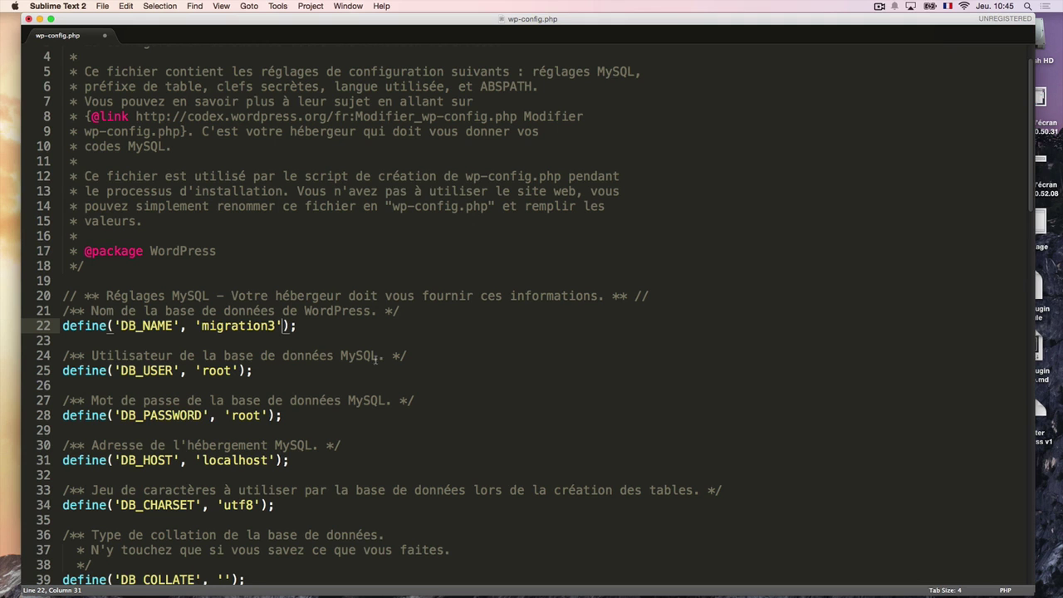
Save the edited wp-config.php with Cmd+S after scrolling through it.
scroll(381, 359, "down", 10)
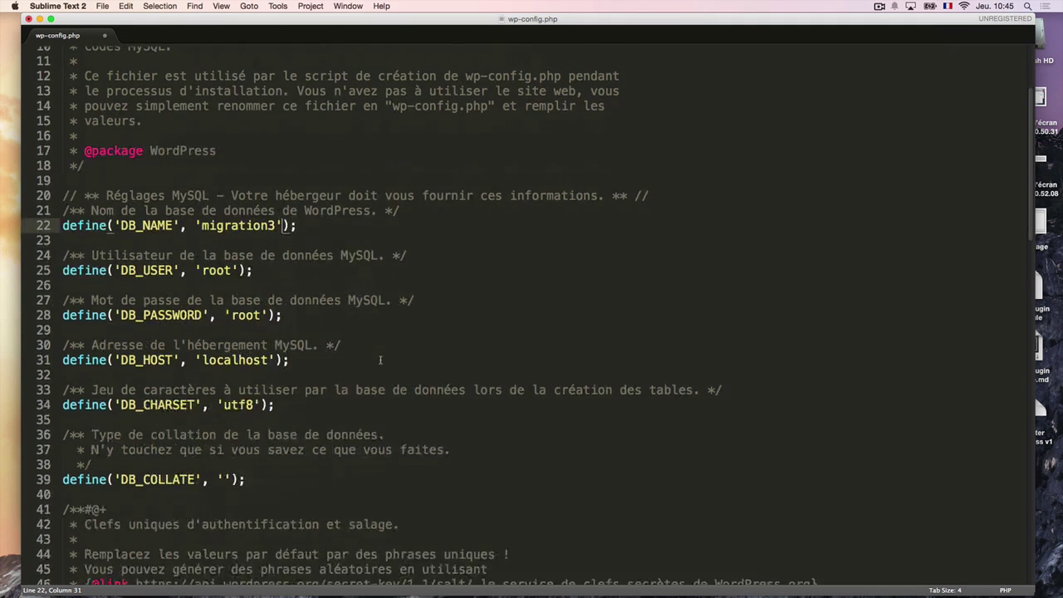
scroll(381, 363, "down", 2)
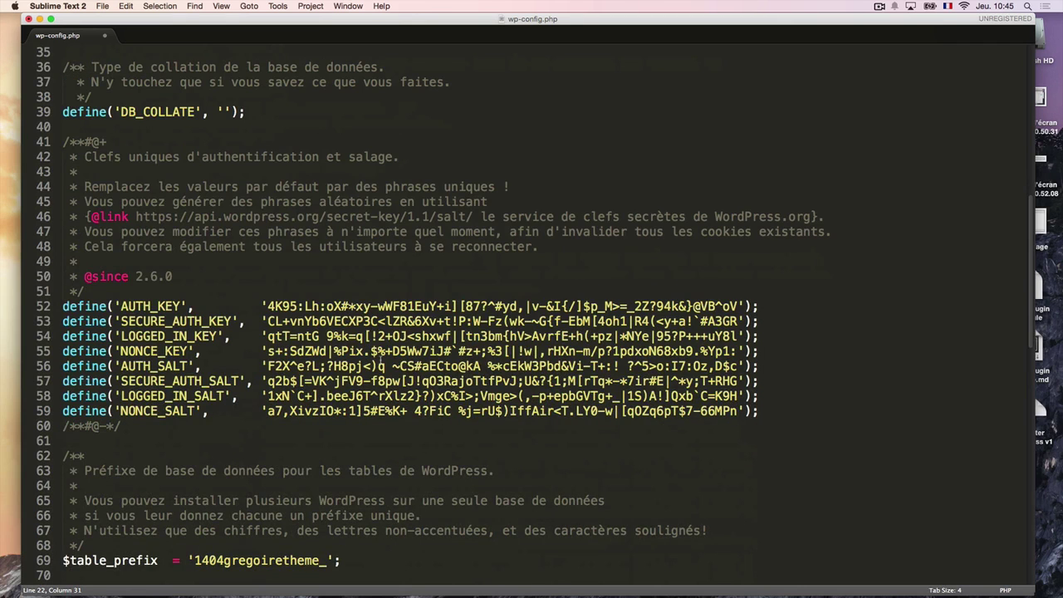
key("super+s")
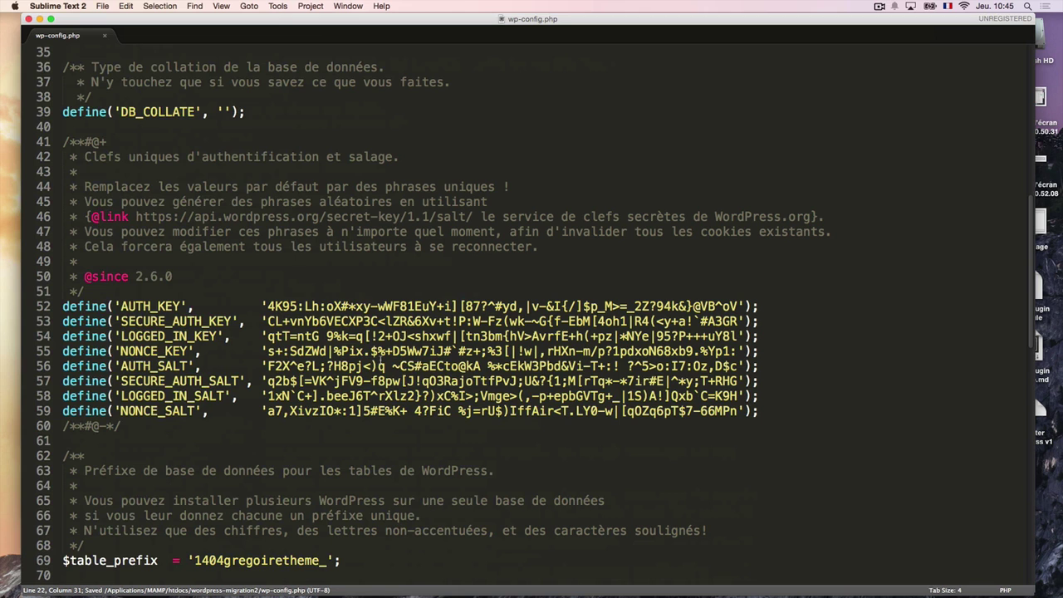
key("super+Tab")
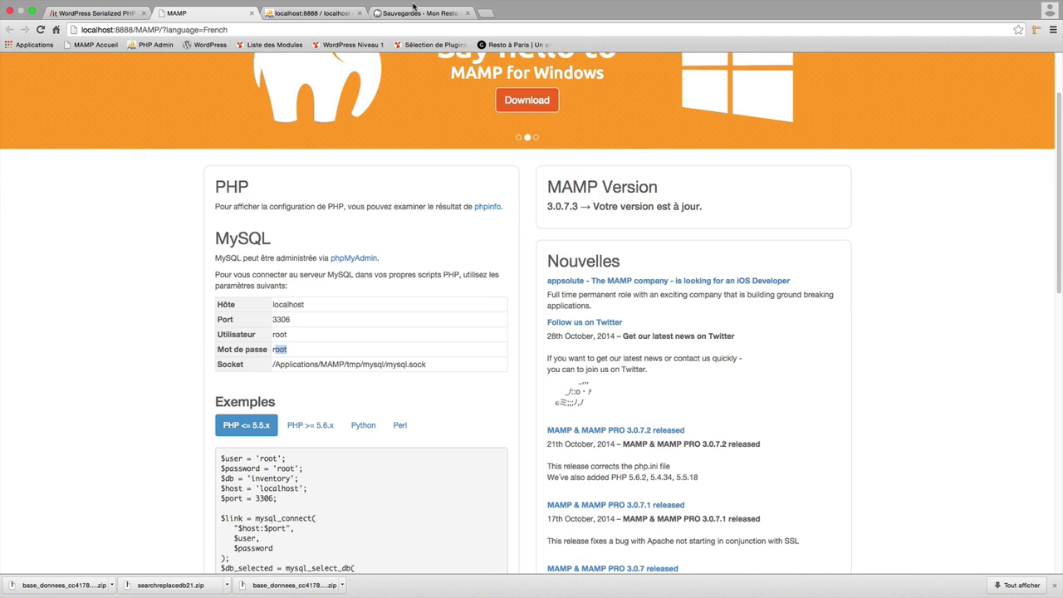
Download the 2.1.0 stable Search Replace DB zip from the interconnect/it page.
left_click(106, 24)
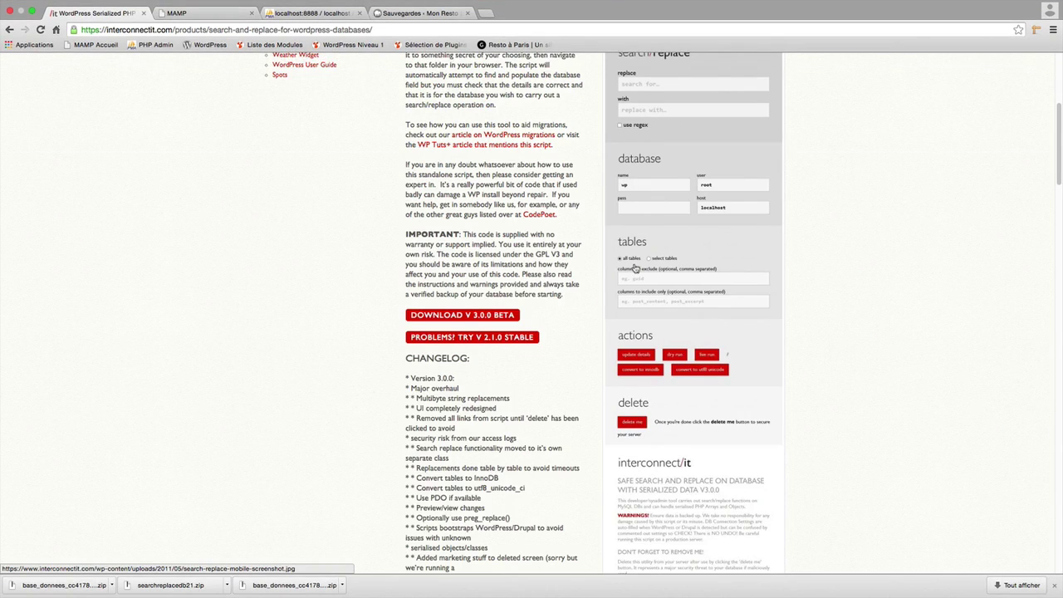
scroll(690, 274, "up", 5)
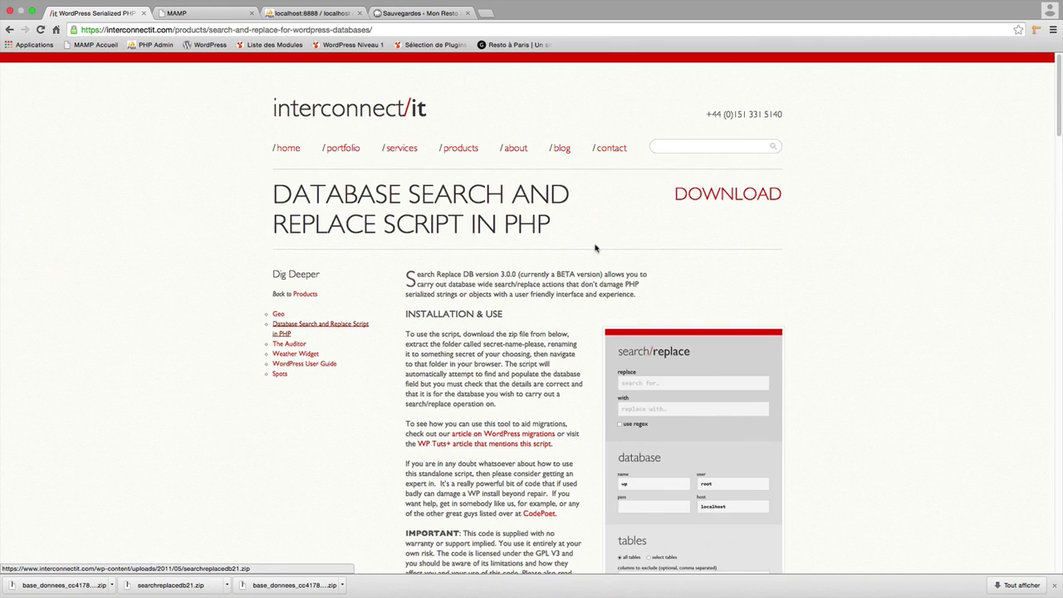
scroll(595, 248, "down", 8)
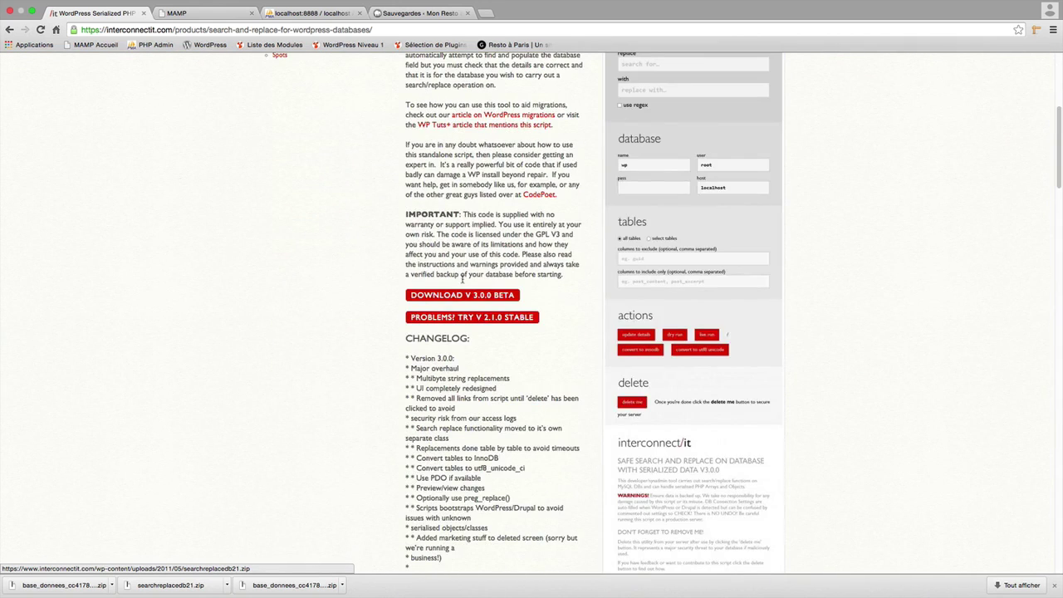
left_click(464, 322)
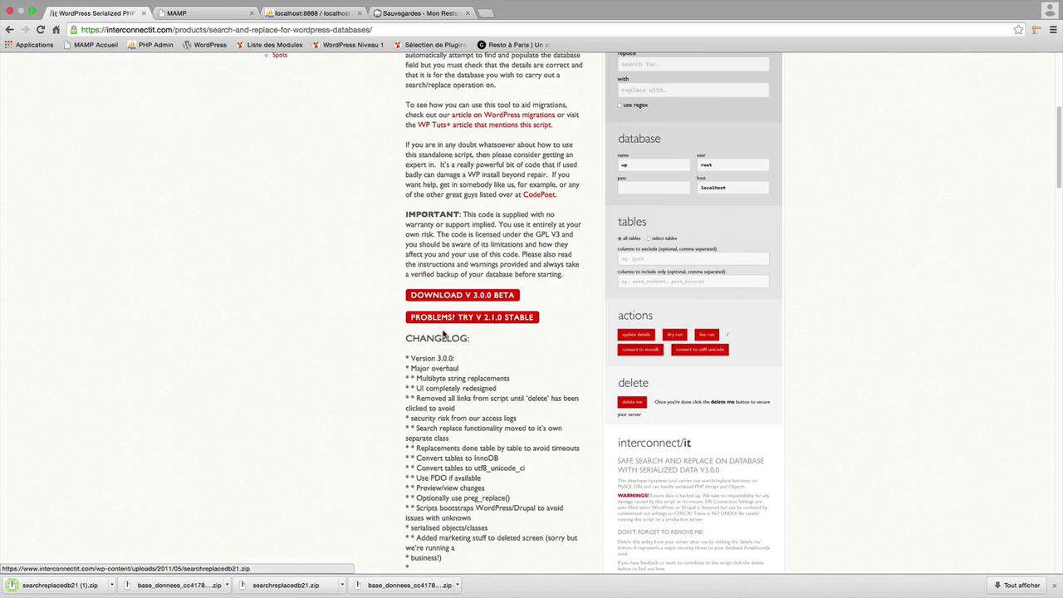
key("super+Tab")
key("super+Tab")
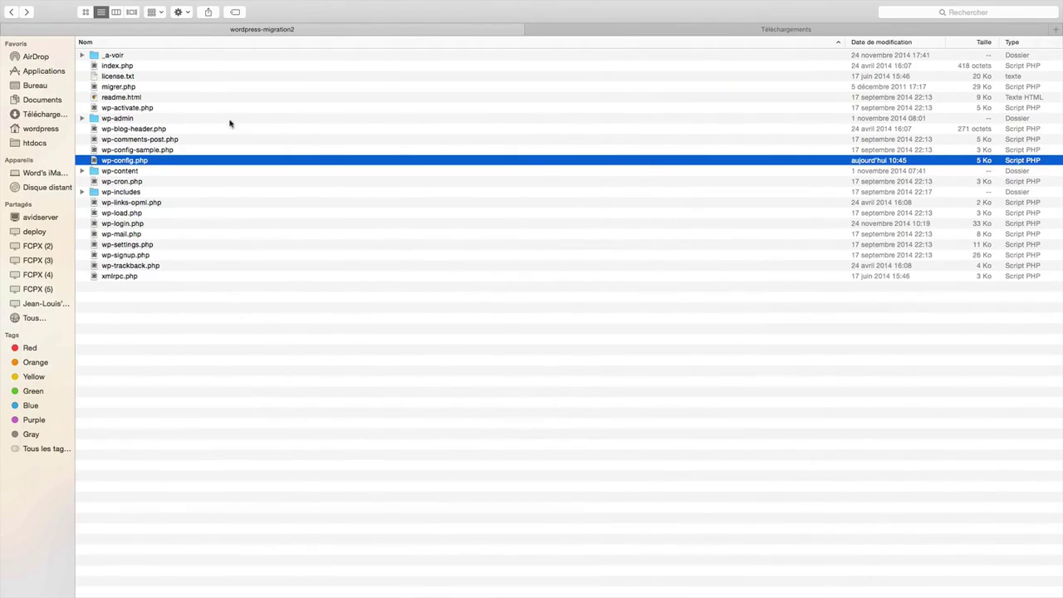
left_click(723, 27)
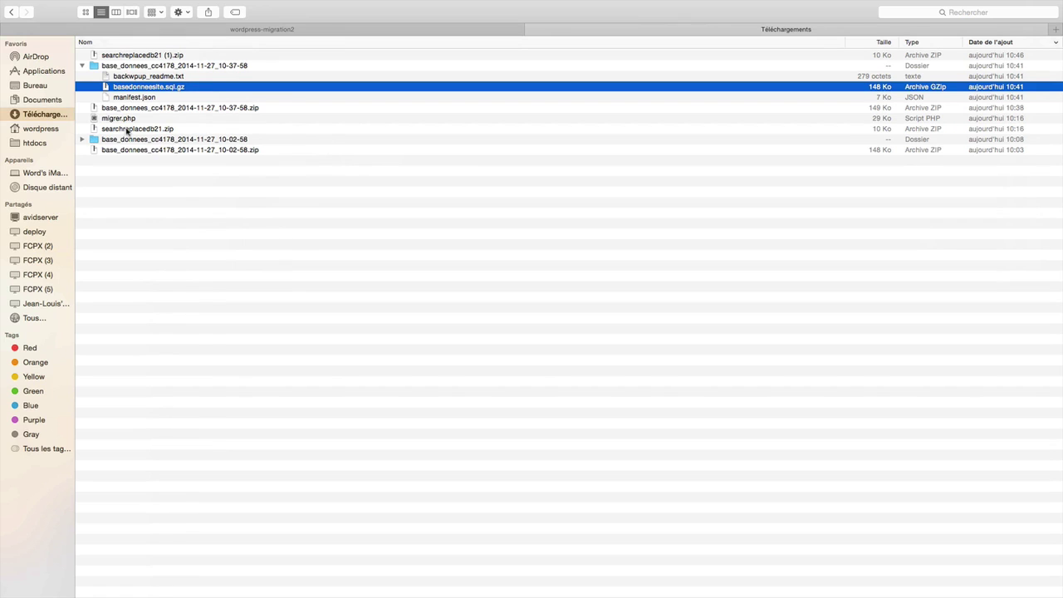
Extract searchreplacedb21 (1).zip and try renaming the script to migrer, dismissing the name-exists alert.
double_click(116, 55)
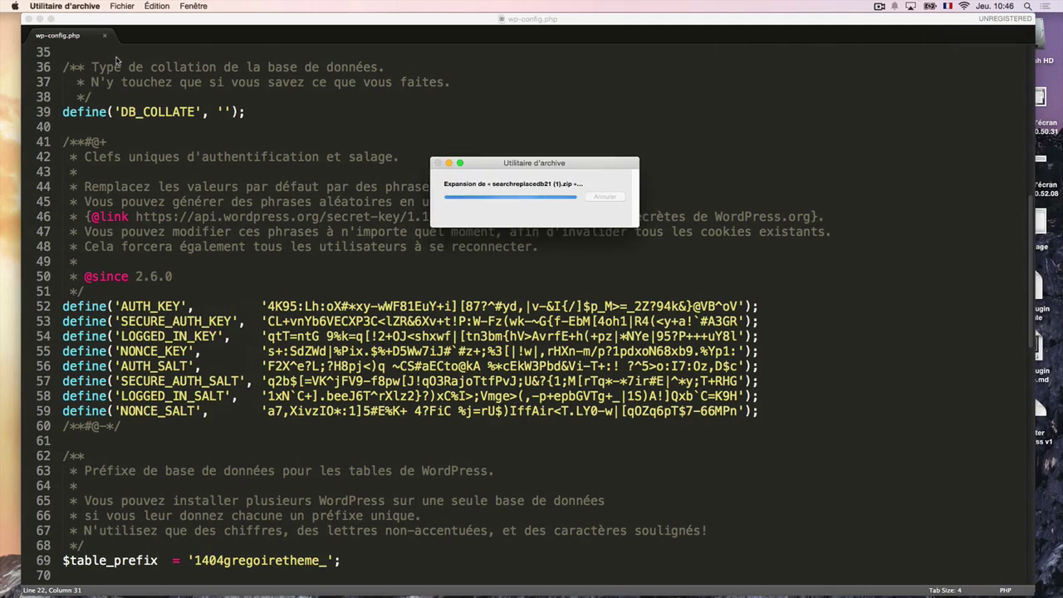
key("super+Tab")
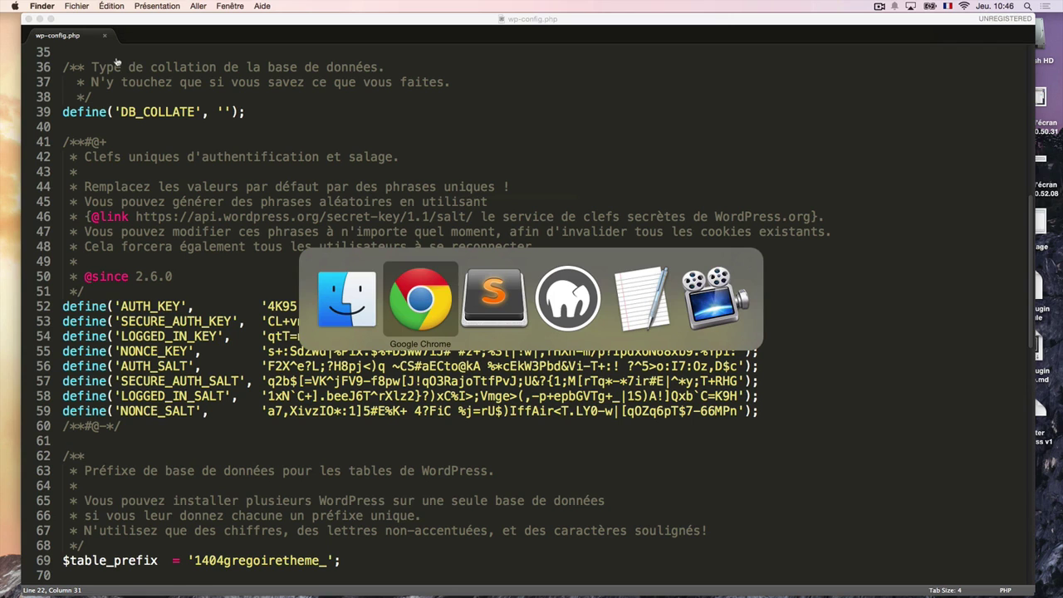
key("super+shift+Tab")
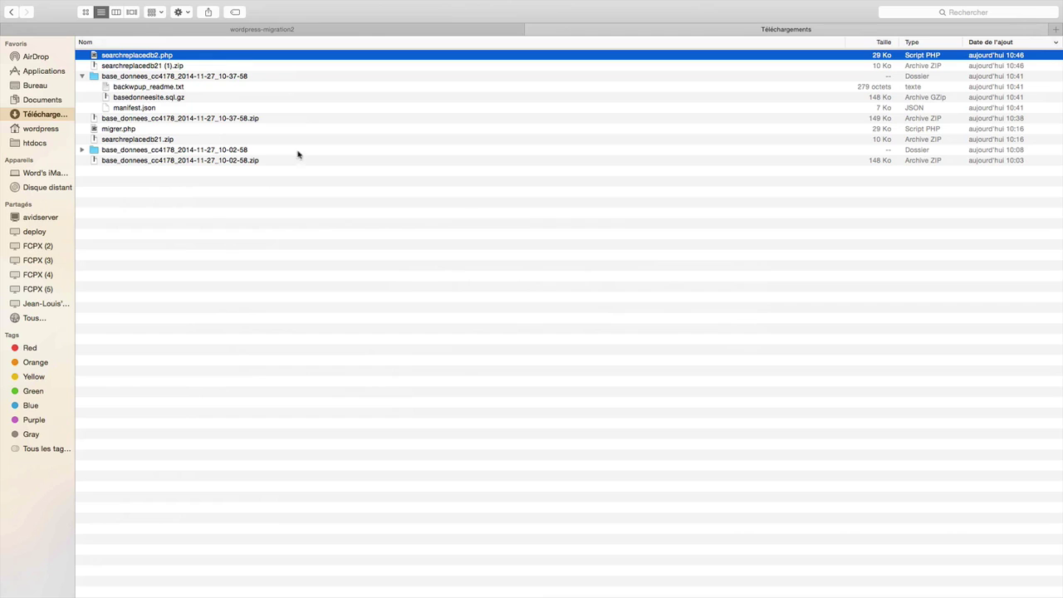
key("Return")
type("migres")
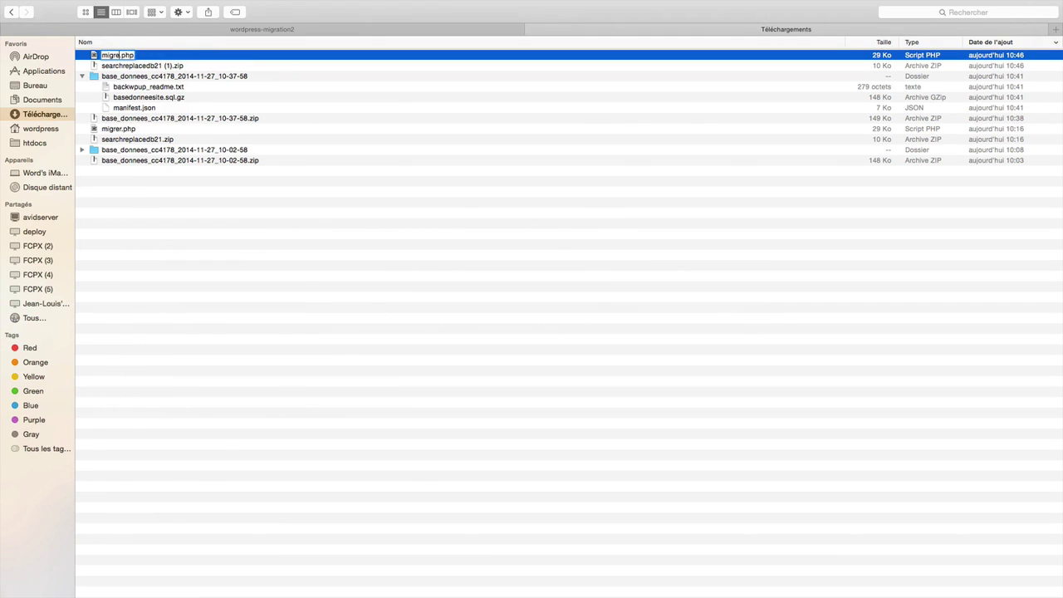
key("BackSpace")
type("r")
key("Return")
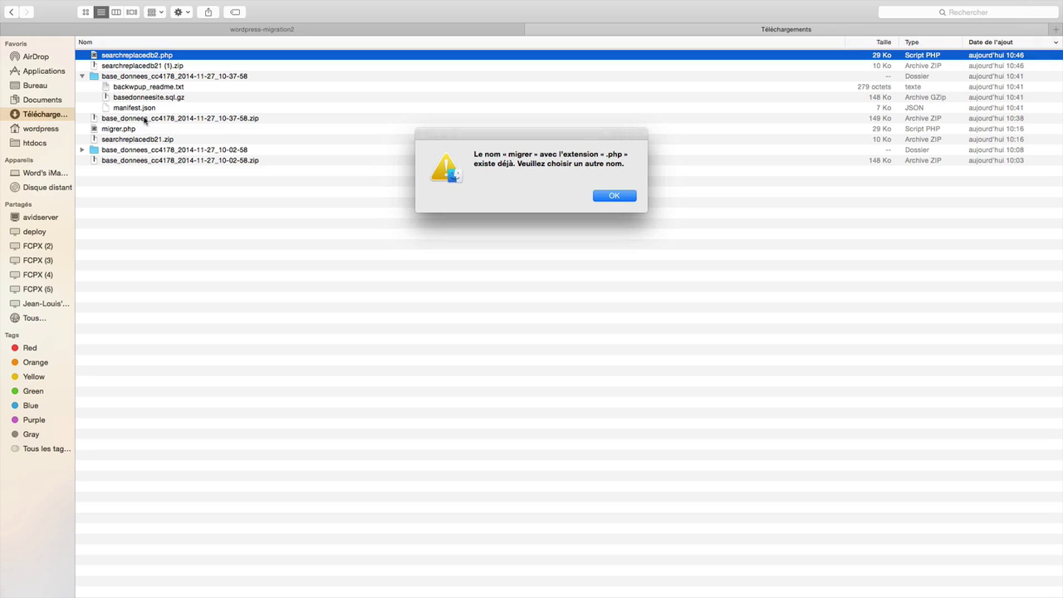
left_click(616, 196)
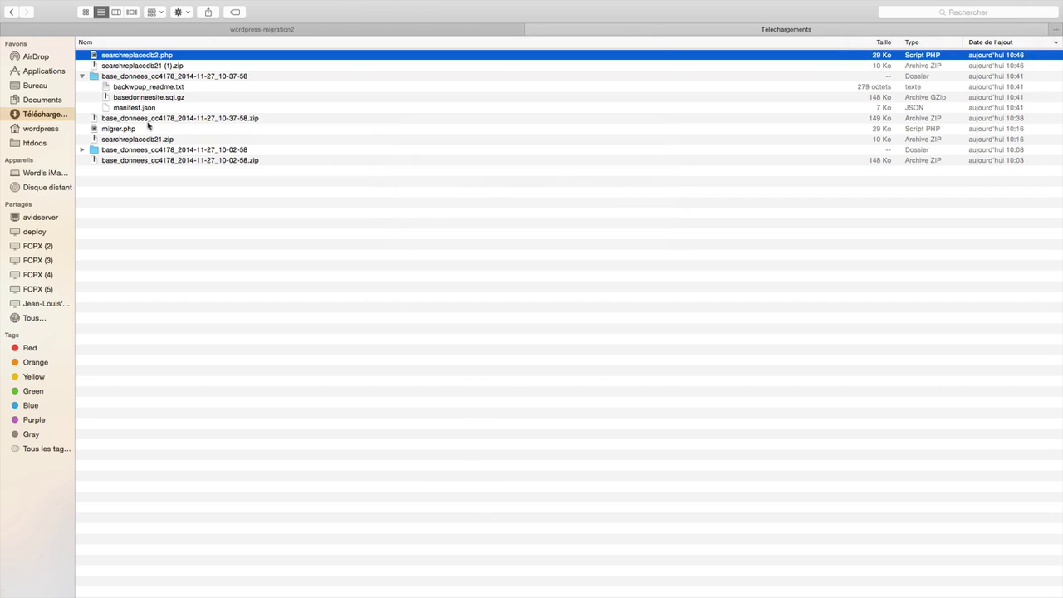
Select the existing migrer.php script in the wordpress-migration2 folder.
left_click(254, 31)
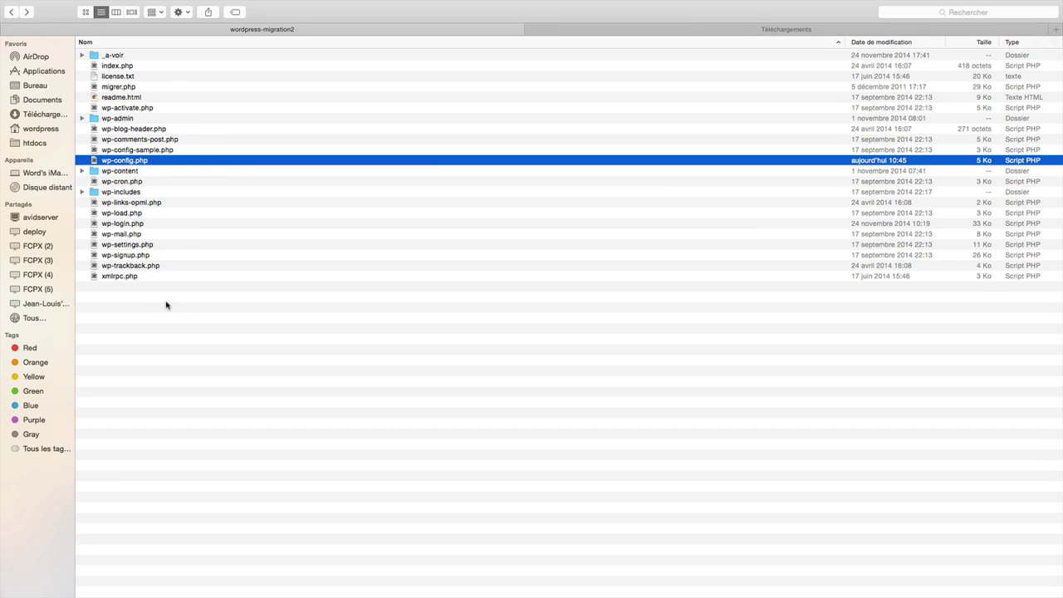
left_click(123, 89)
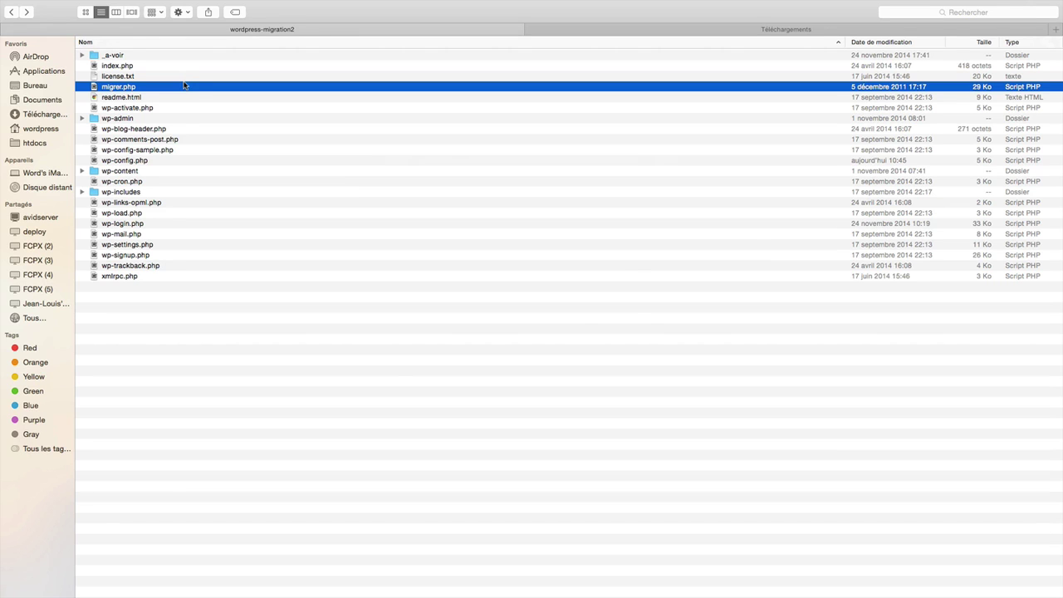
key("super+Tab")
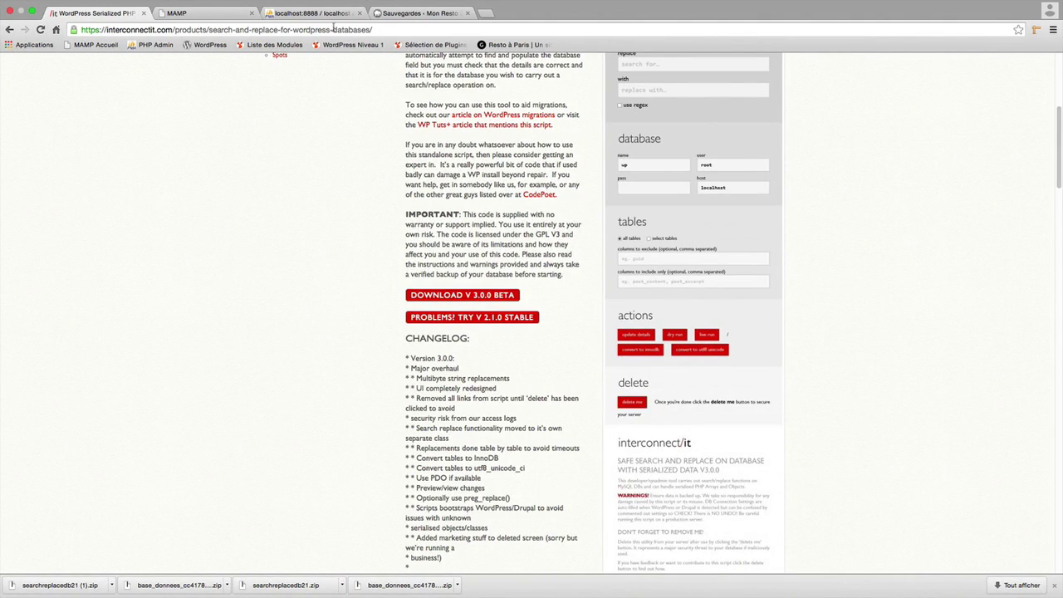
Go from the MAMP start page through Mon Site Web to the wordpress-migration2 site.
left_click(223, 18)
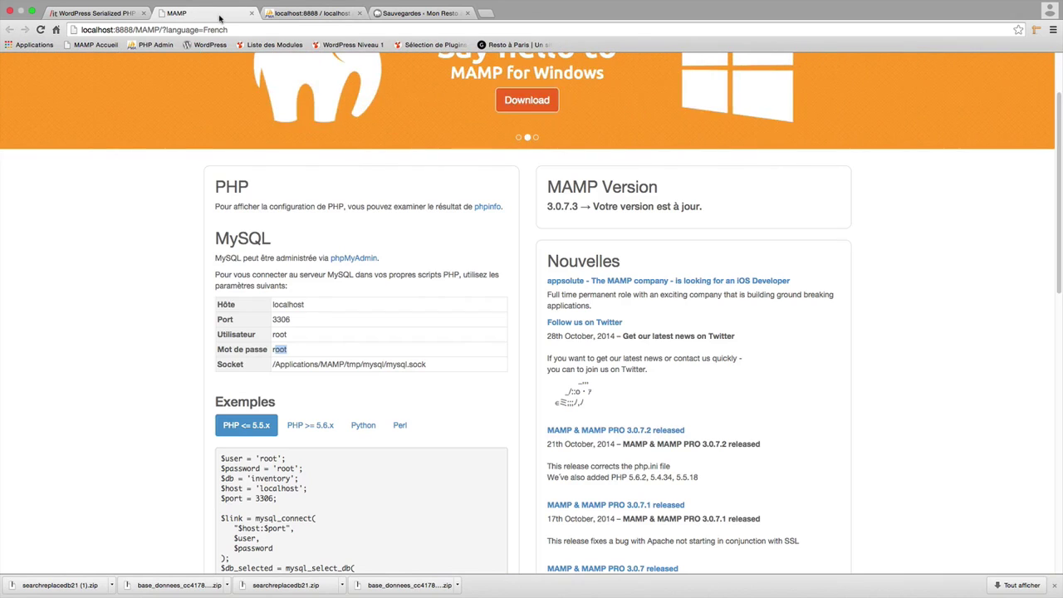
scroll(324, 237, "up", 3)
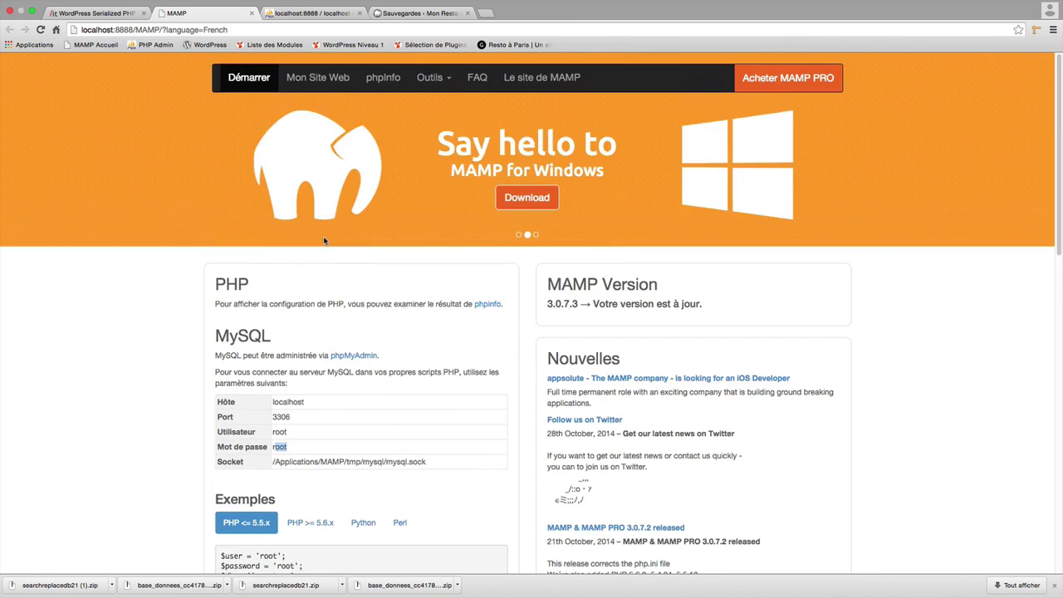
left_click(319, 83)
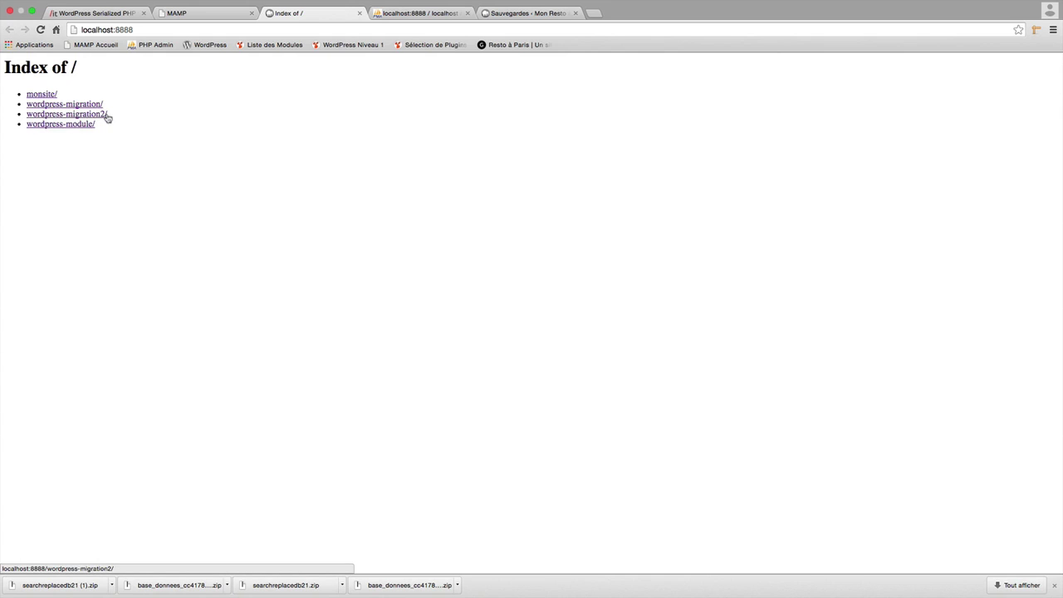
left_click(79, 117)
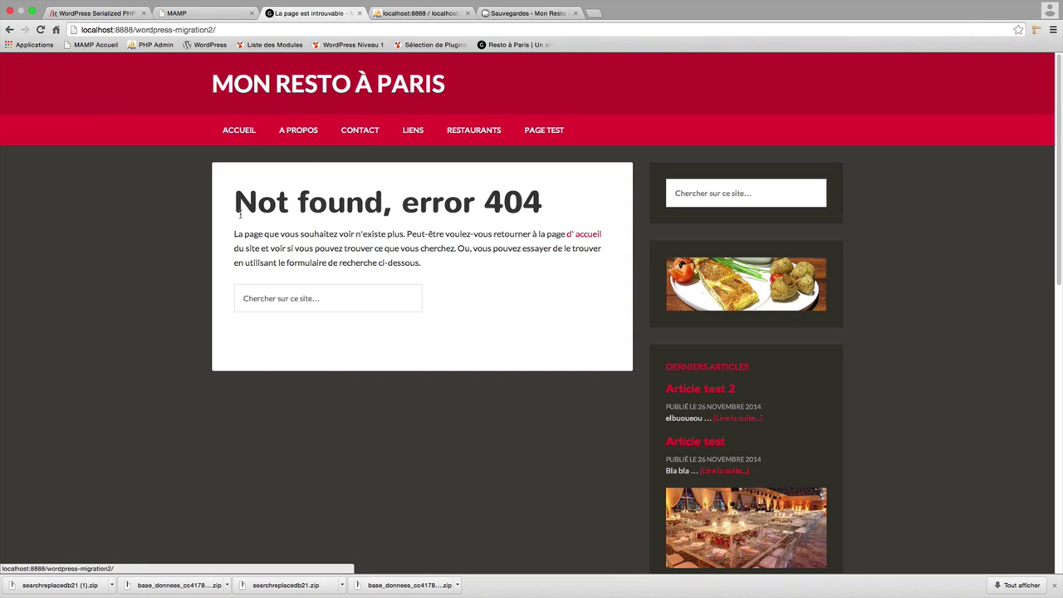
Run migrer.php on wordpress-migration2 and submit to prefill database details from wp-config.
left_click(239, 30)
left_click(241, 29)
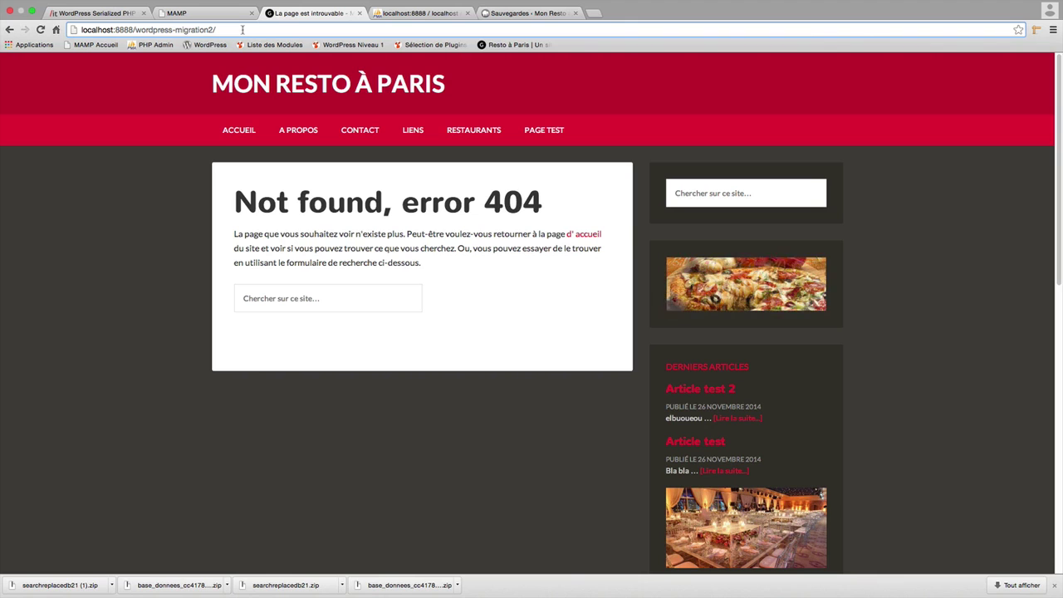
type("migrer.php")
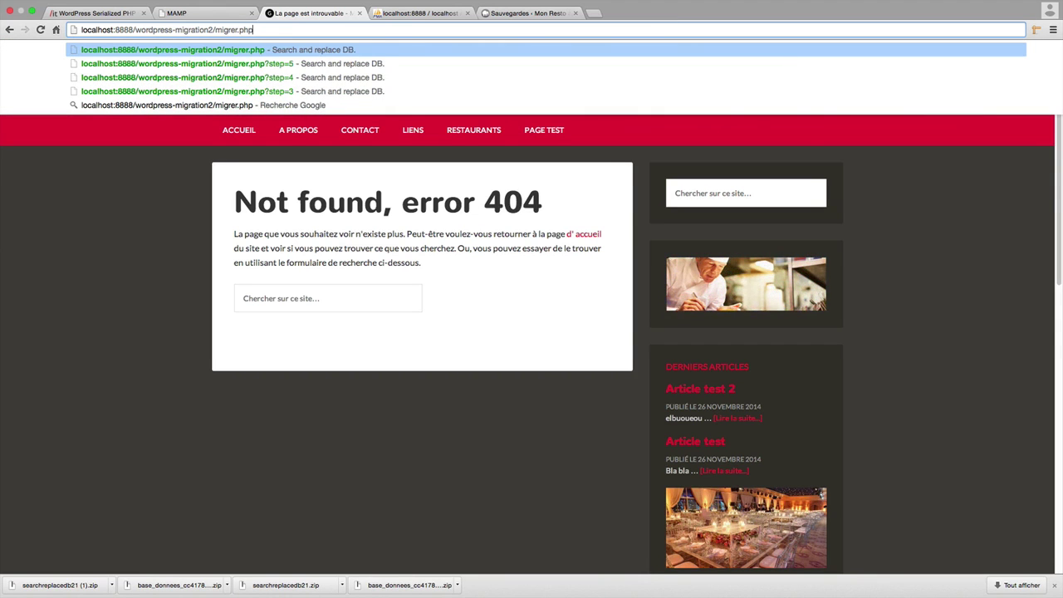
key("Return")
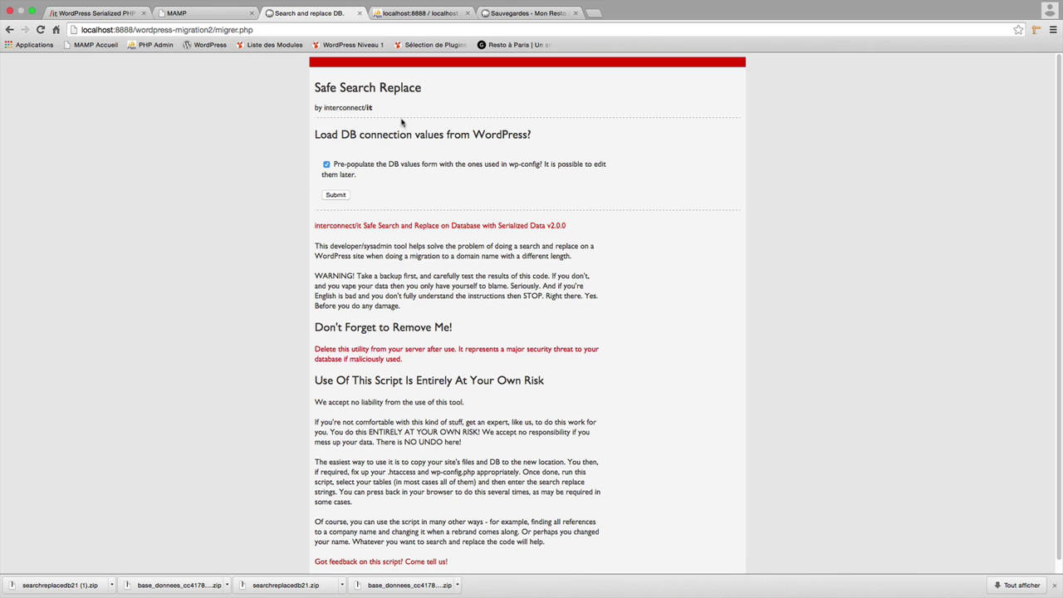
left_click(336, 195)
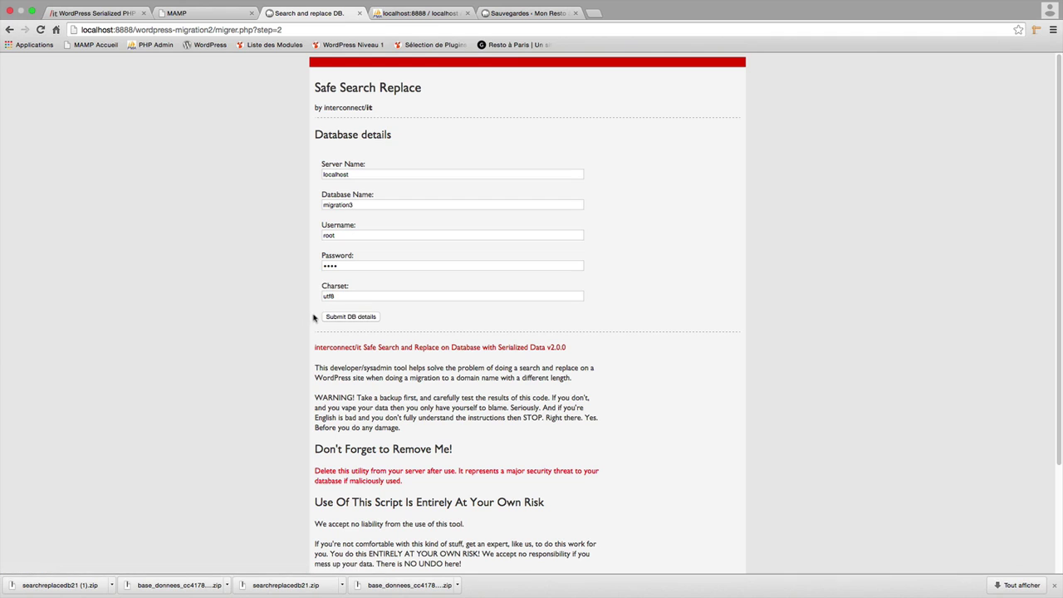
Submit the migration3 database details, continue with the listed tables, and confirm the selection.
left_click(357, 317)
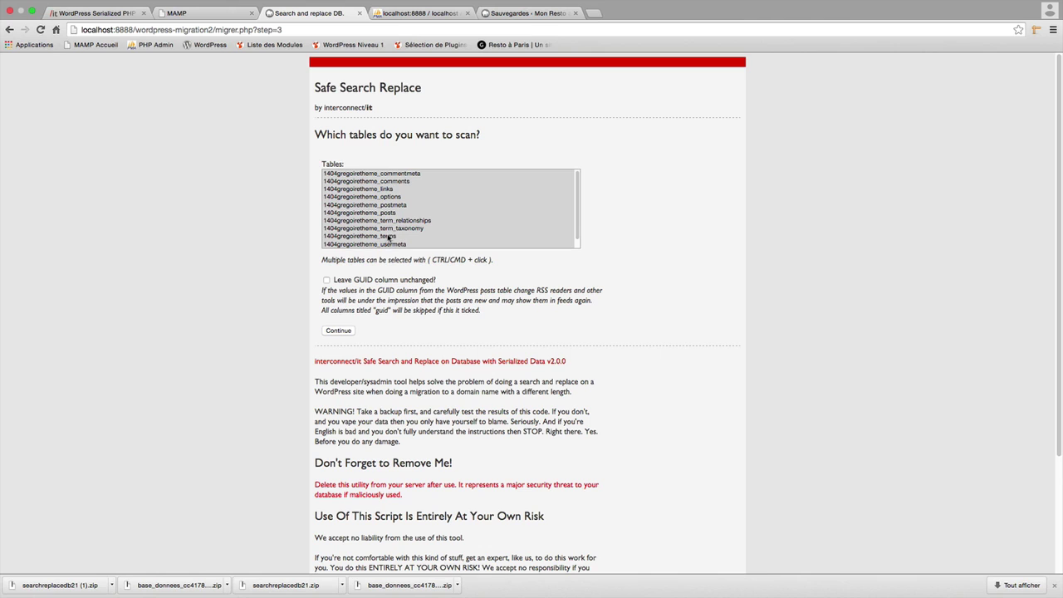
left_click(339, 332)
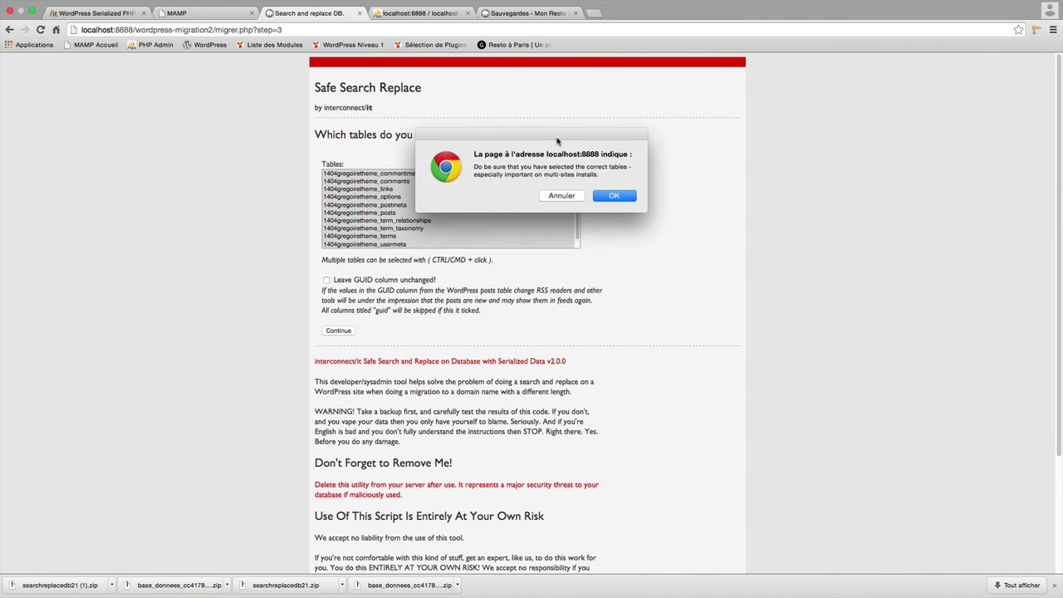
left_click(615, 196)
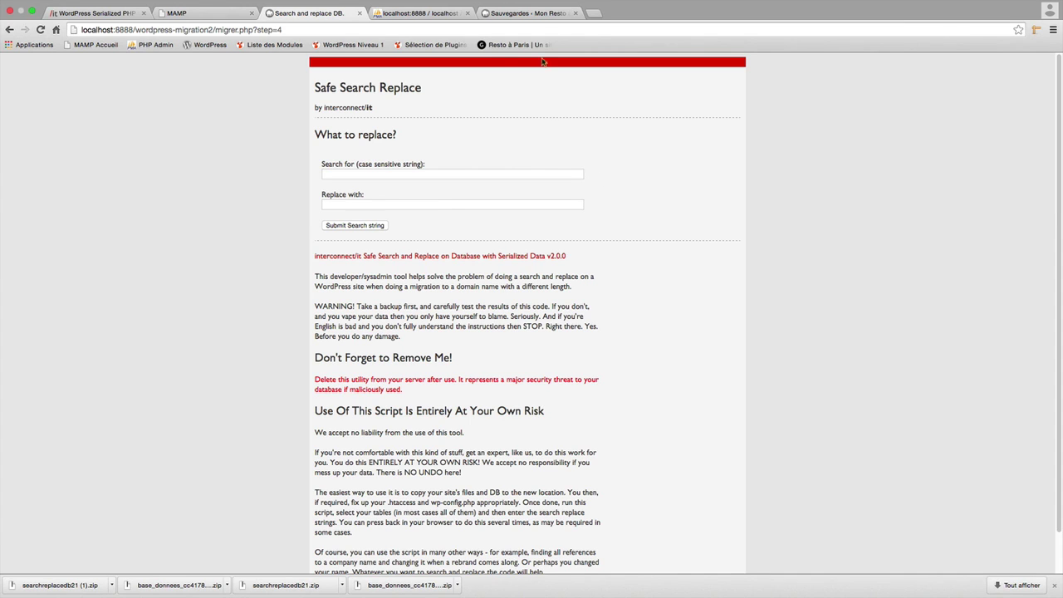
left_click(538, 15)
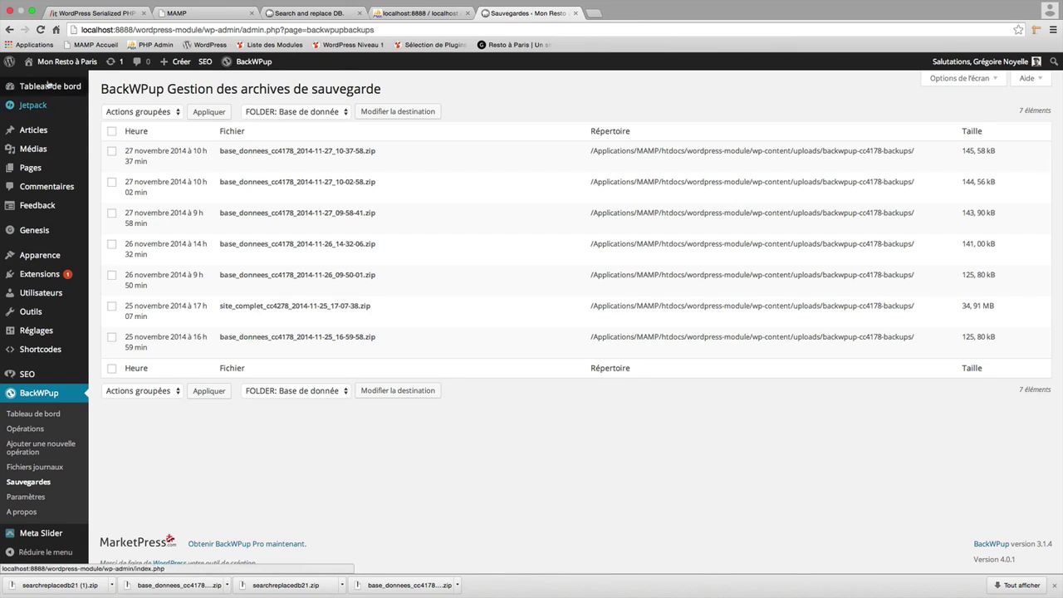
left_click(68, 63)
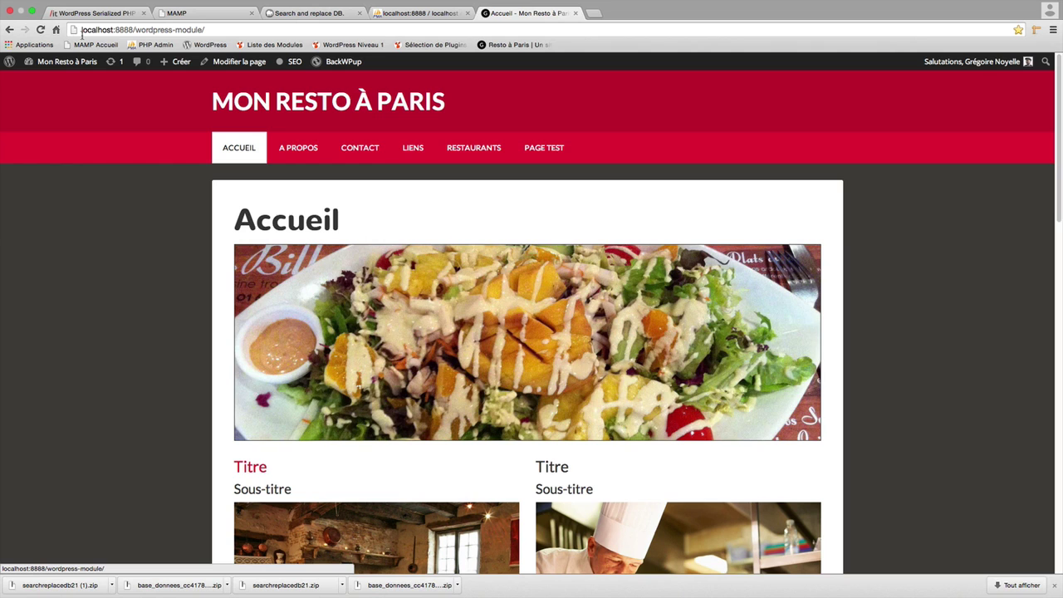
key("super+r")
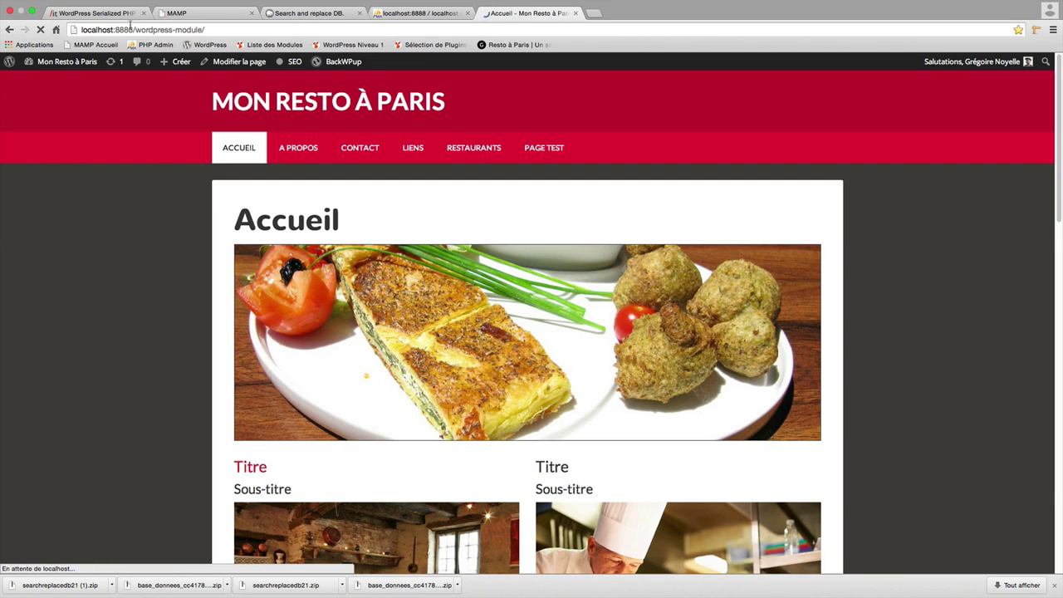
left_click(241, 29)
key("super+c")
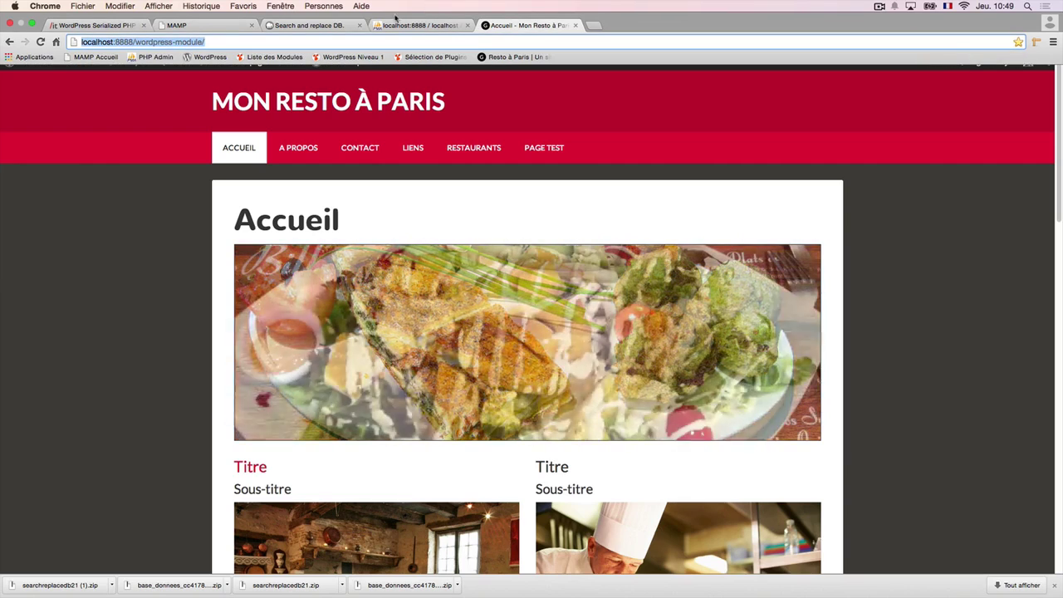
left_click(308, 26)
left_click(338, 173)
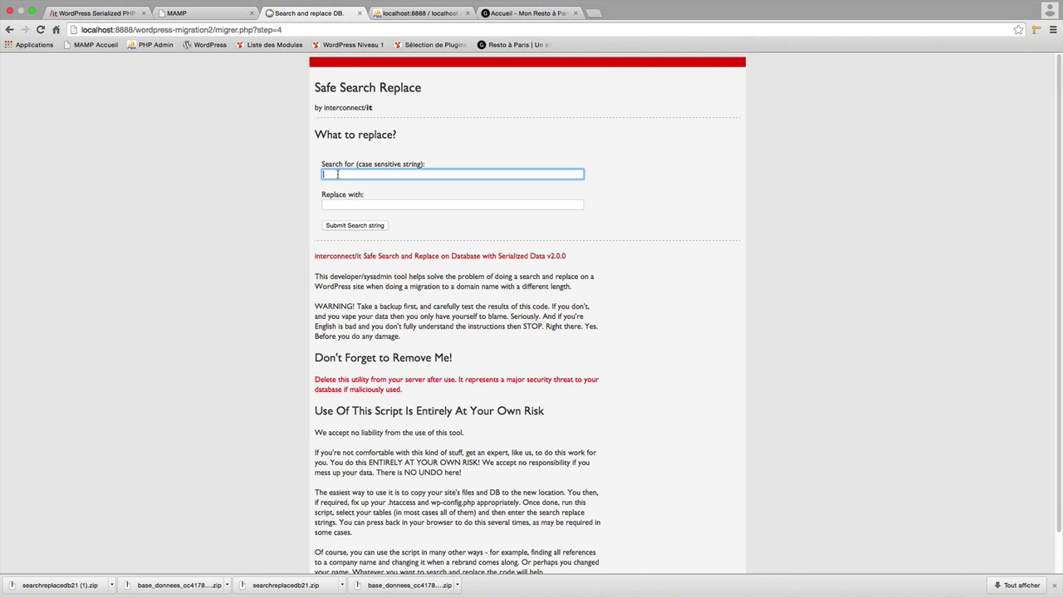
key("super+v")
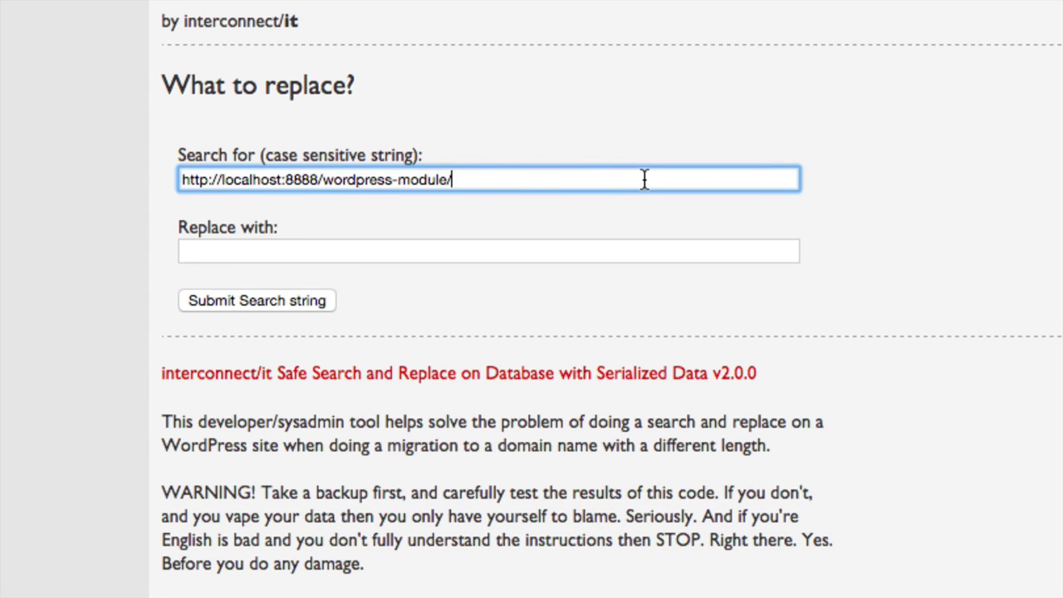
key("BackSpace")
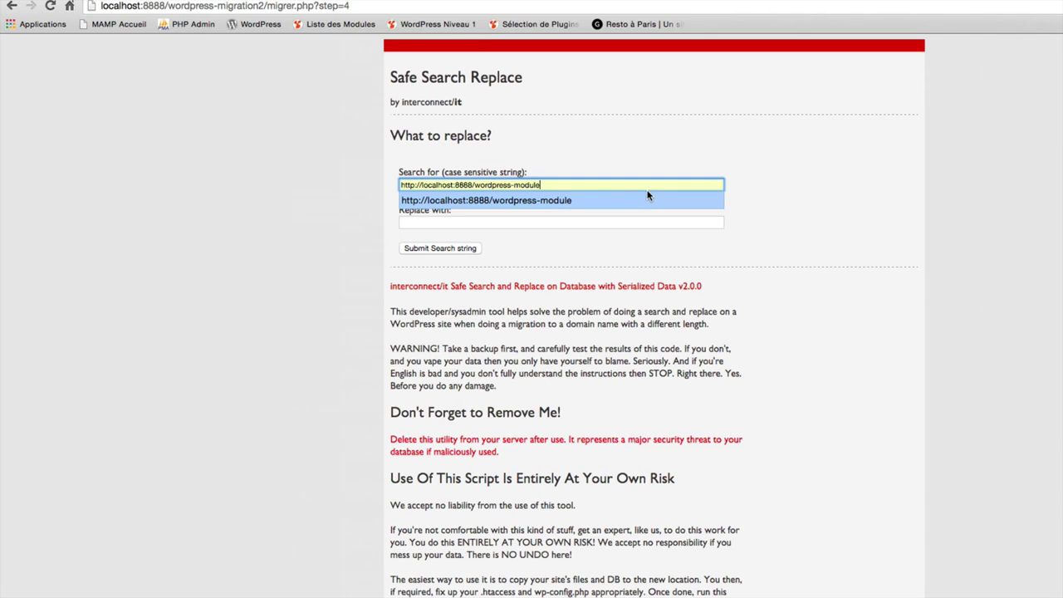
left_click(452, 226)
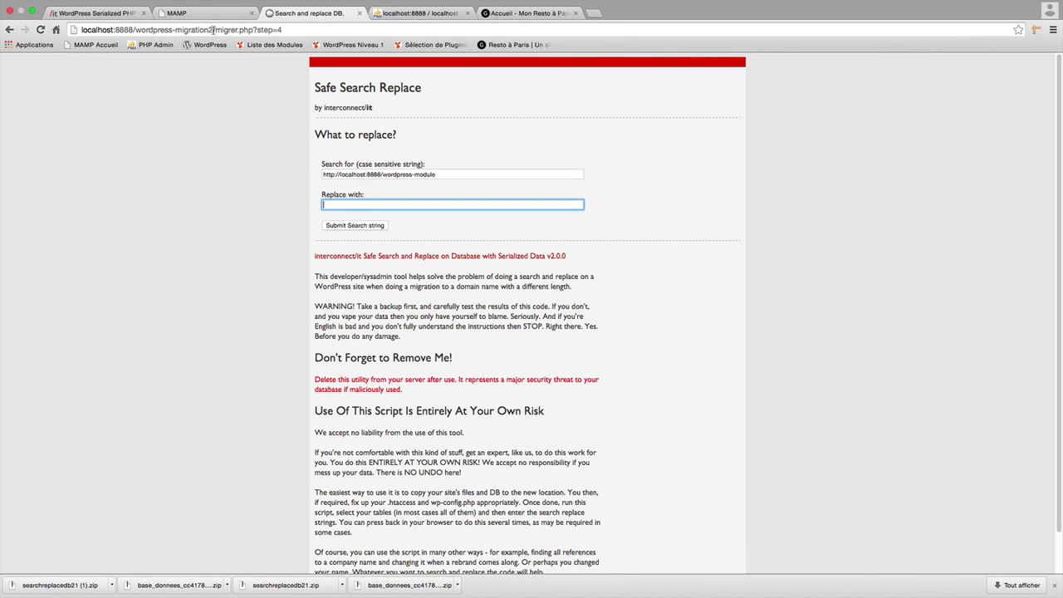
left_click_drag(213, 29, 83, 32)
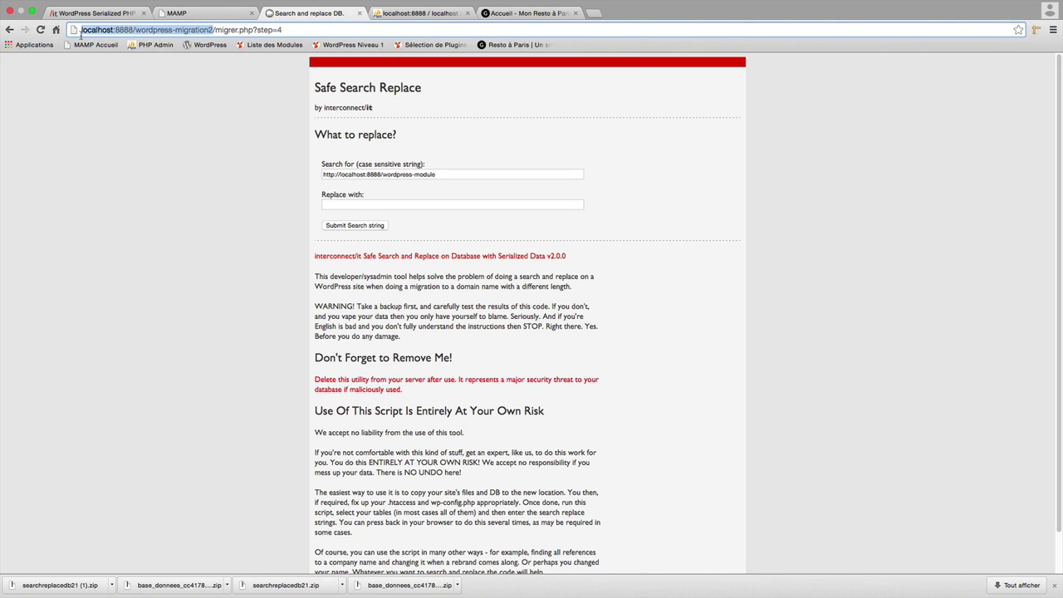
left_click(380, 205)
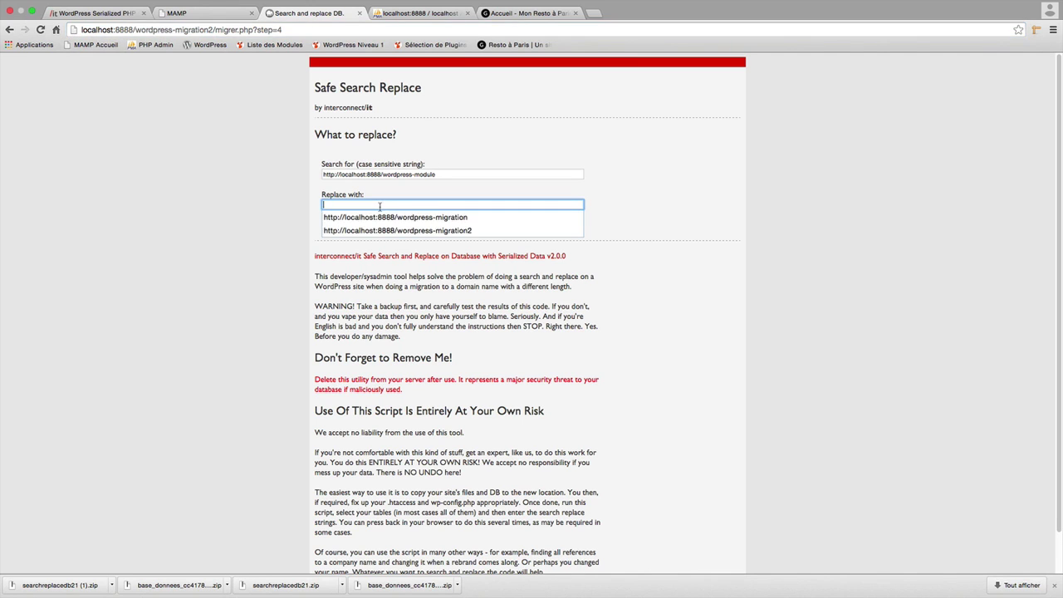
key("Down")
key("Down")
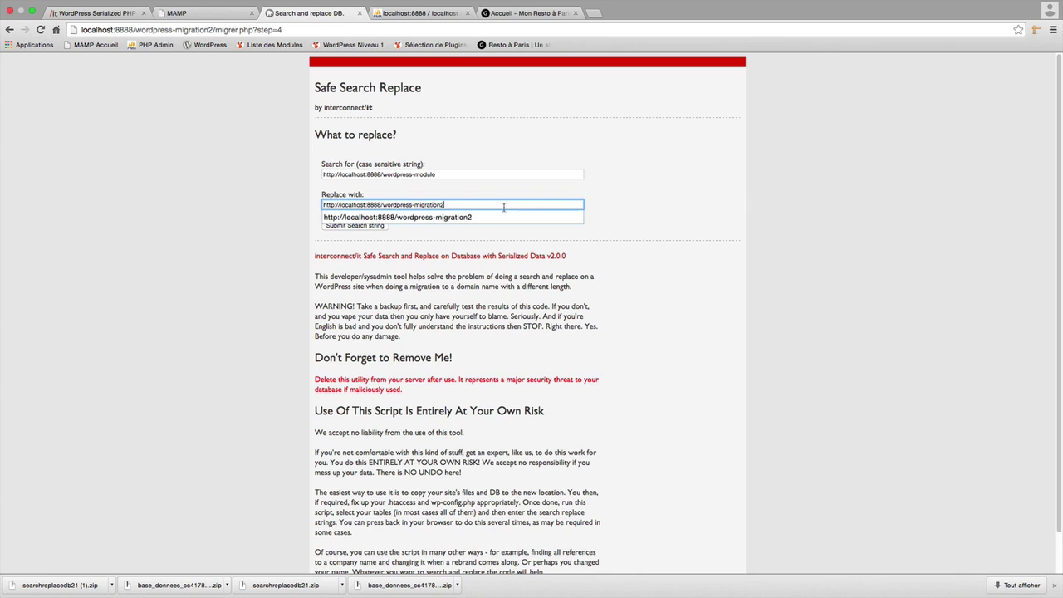
key("Return")
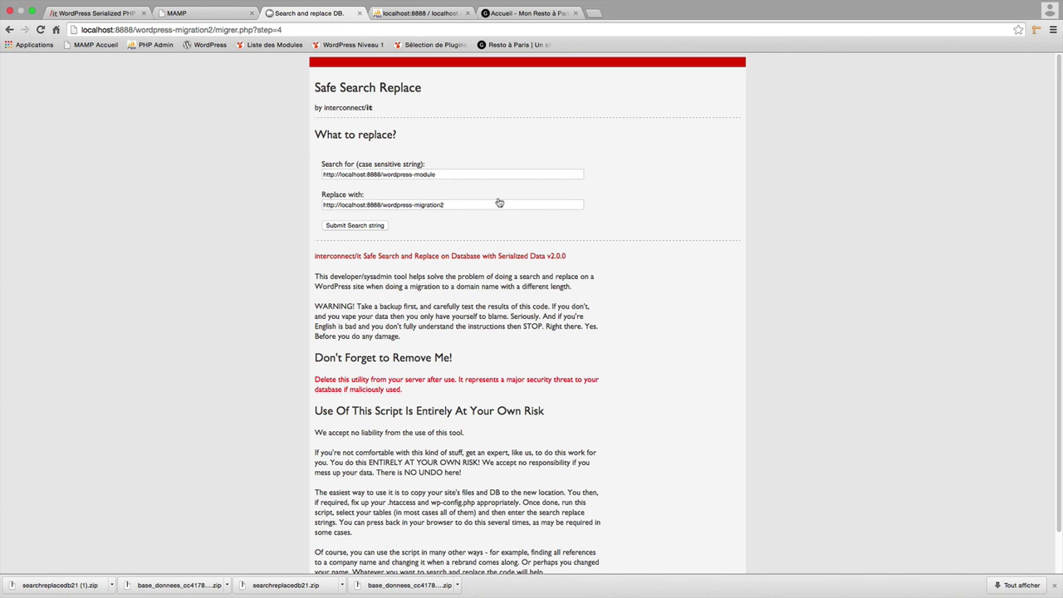
left_click(358, 226)
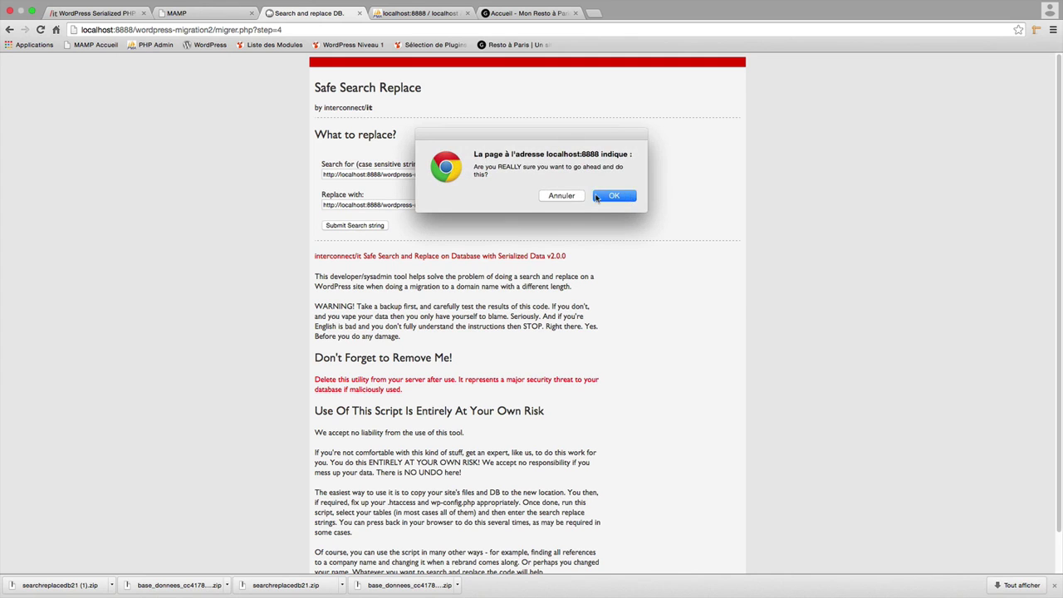
left_click(597, 197)
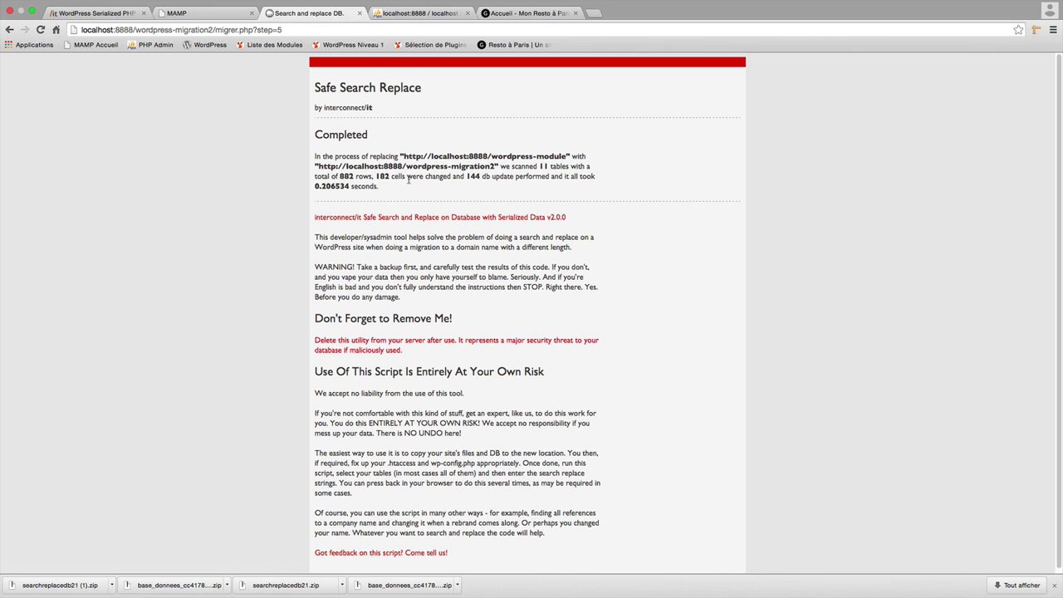
Check the report's 182 changed cells, then strip migrer.php?step=5 from the address.
left_click_drag(407, 178, 375, 177)
left_click(568, 156)
left_click_drag(568, 156, 462, 156)
left_click_drag(414, 157, 403, 156)
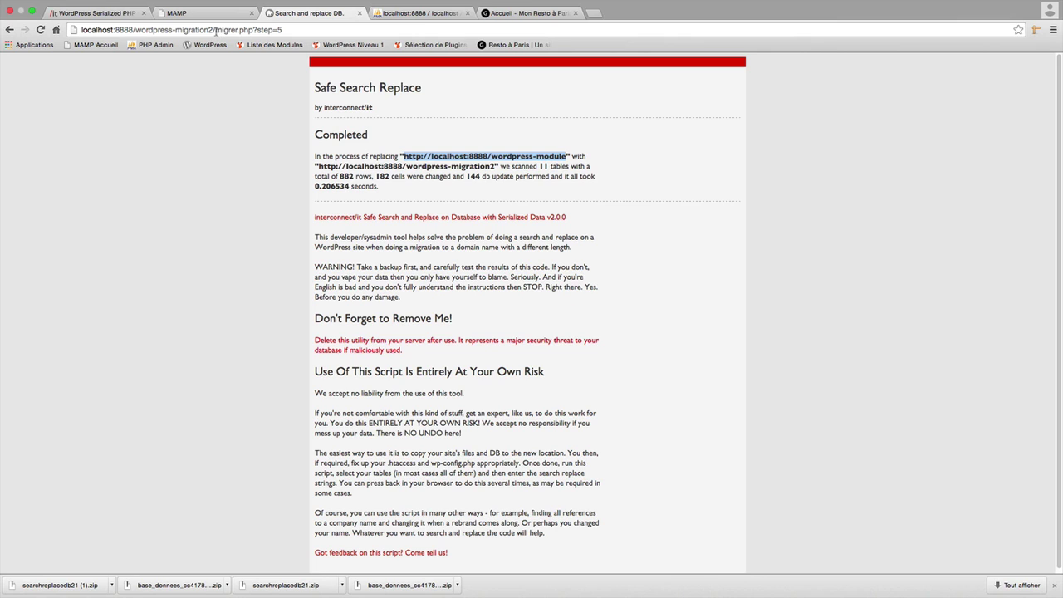
left_click_drag(215, 30, 301, 33)
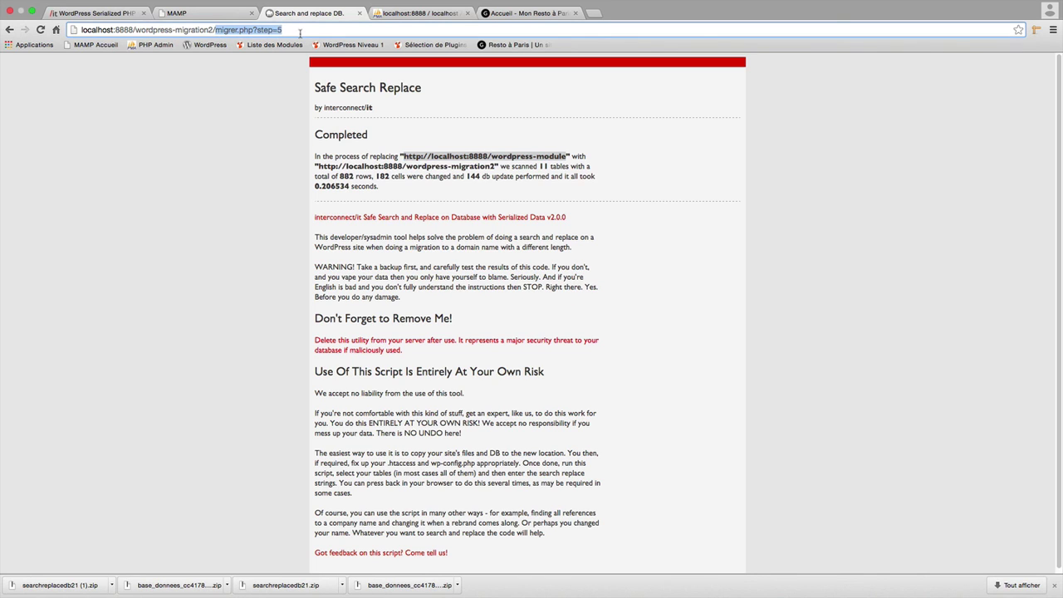
key("BackSpace")
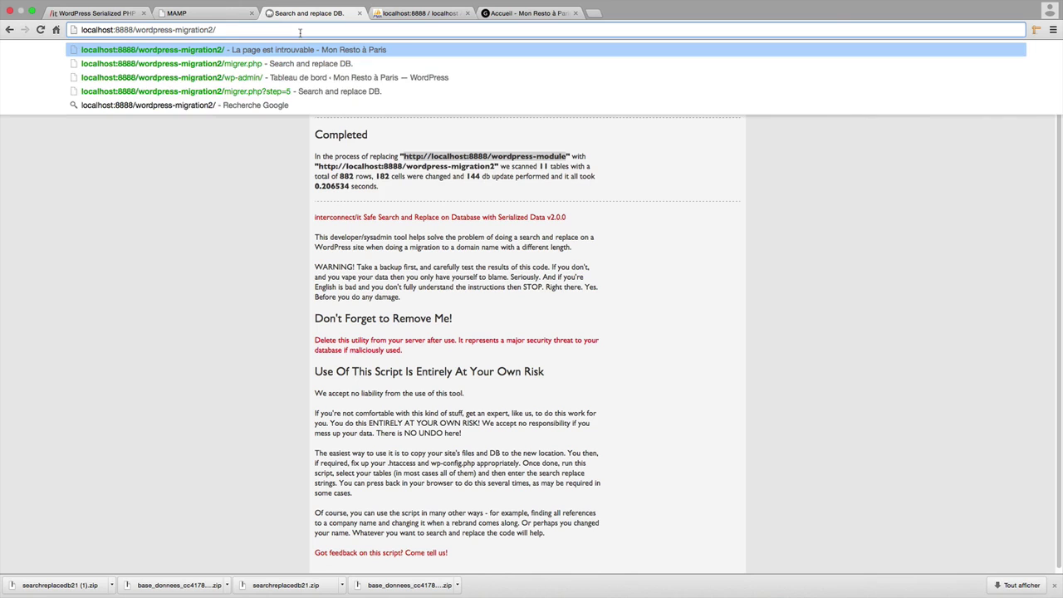
Load the localhost:8888/wordpress-migration2/ home page and begin typing 'w' after the address.
key("Return")
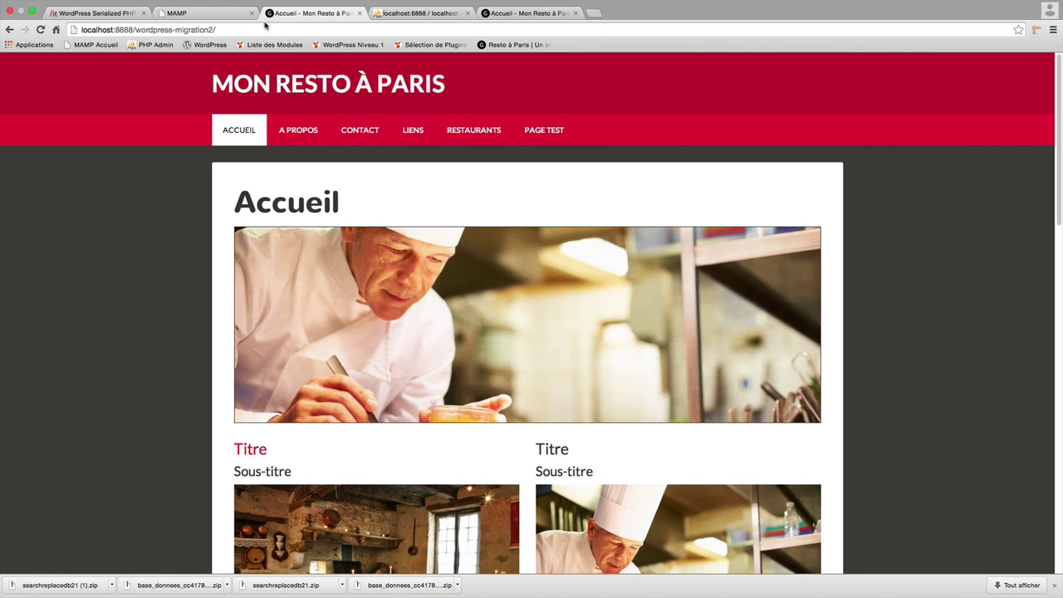
left_click(261, 25)
left_click(261, 25)
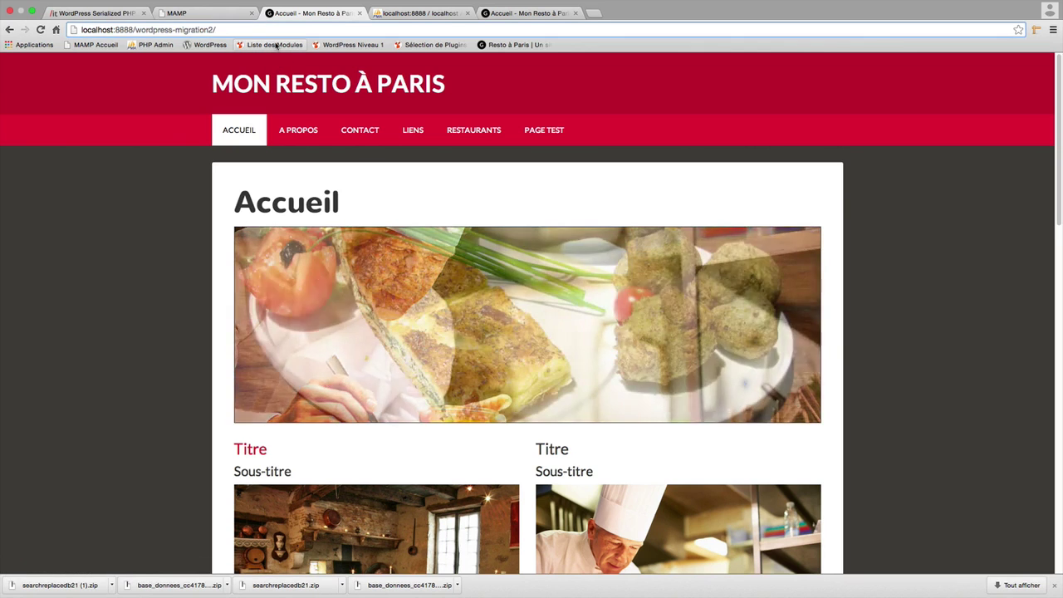
type("w")
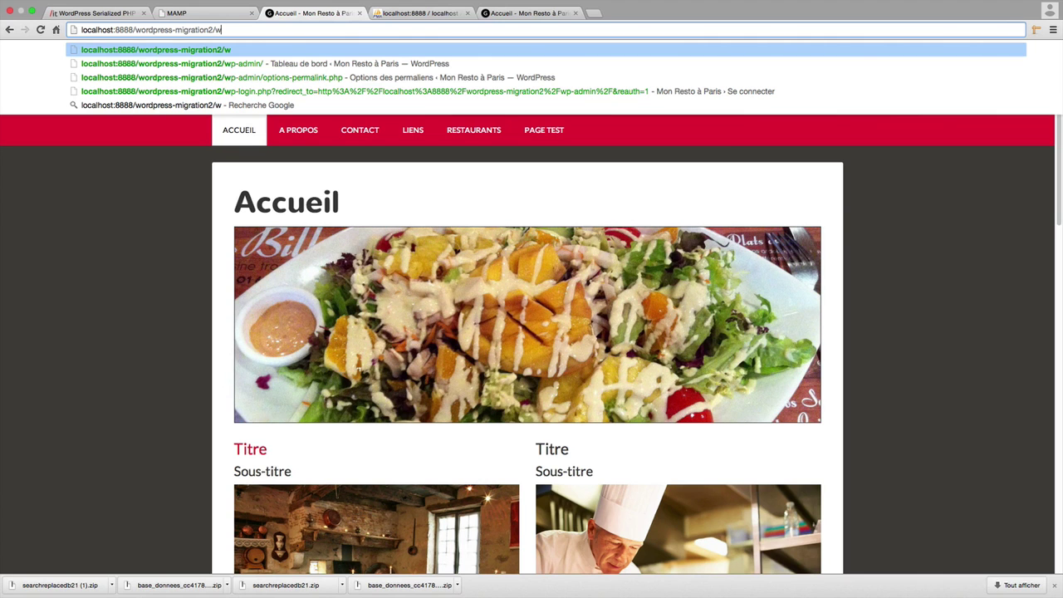
Open the migrated site's /wp-login.php login page.
key("Down")
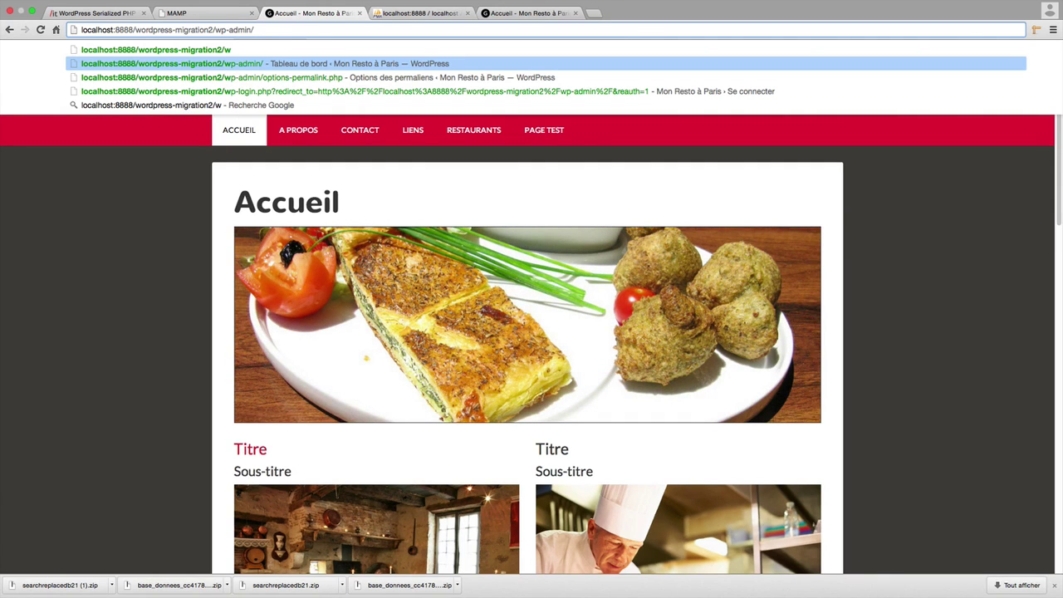
key("BackSpace")
key("BackSpace")
key("BackSpace")
key("BackSpace")
key("BackSpace")
key("BackSpace")
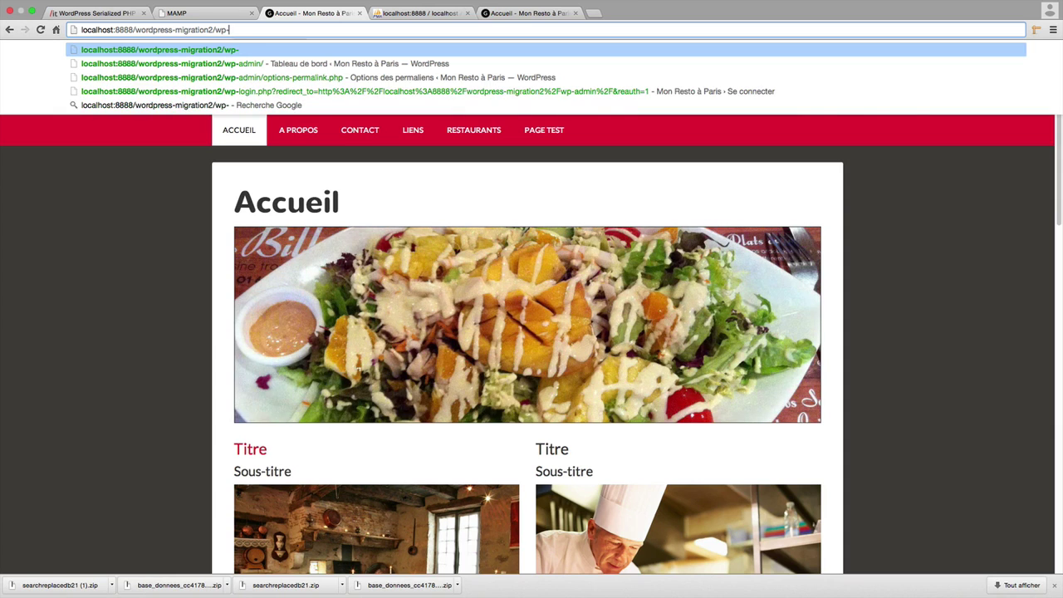
type("login.")
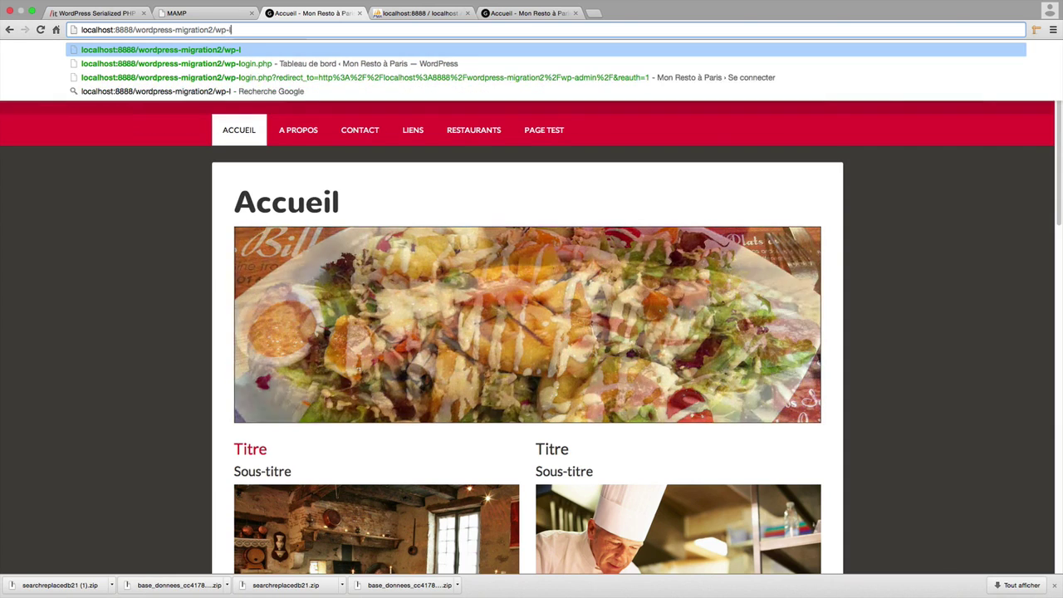
type("php")
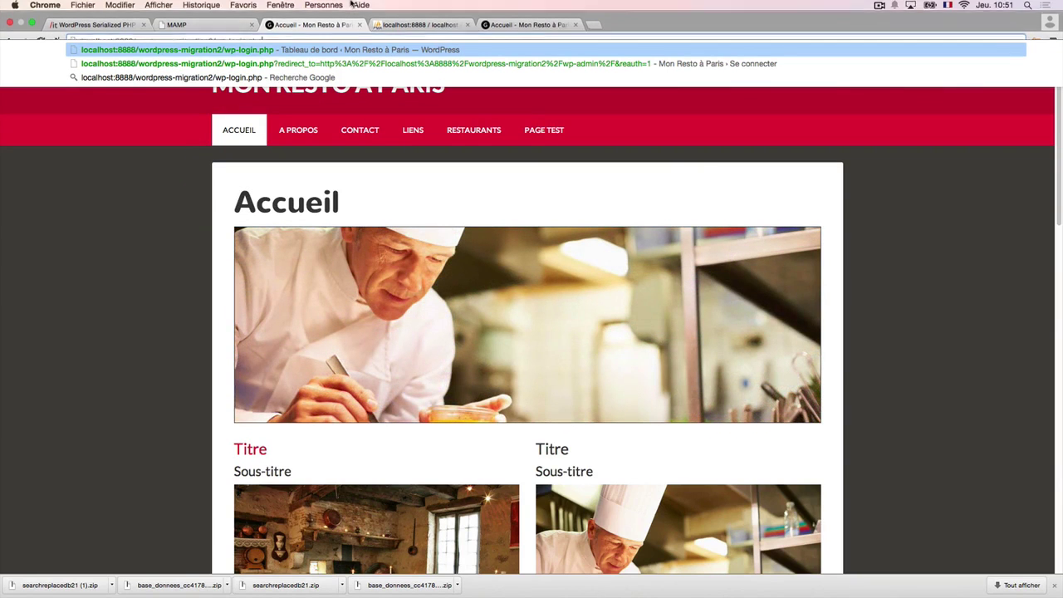
key("Return")
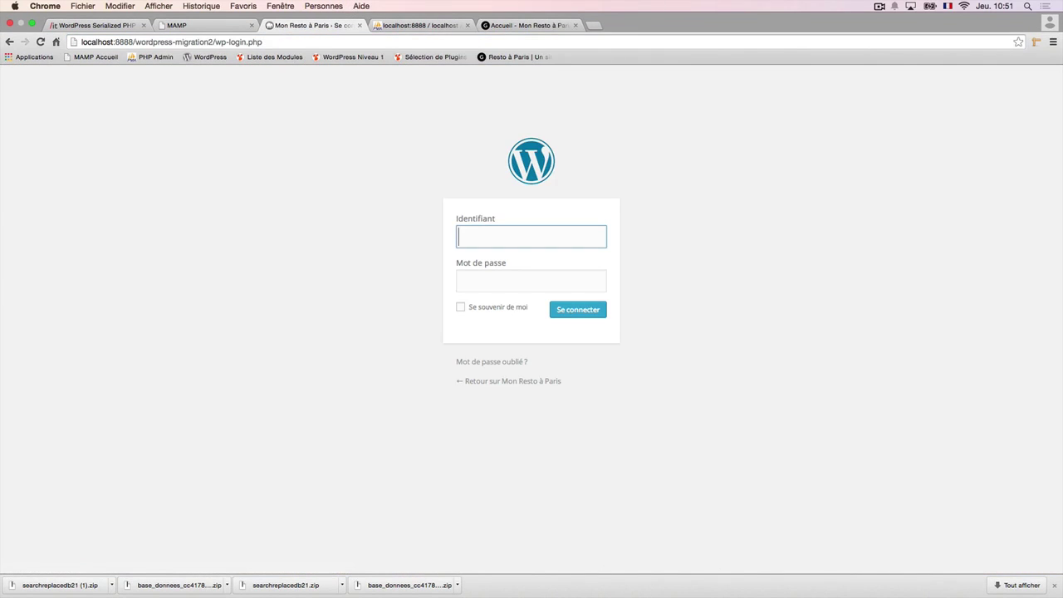
Enter the admin username in Identifiant and move to the Mot de passe field.
type("wi")
key("BackSpace")
type("ordpress")
left_click(531, 281)
Copy the admin password from notes.txt in TextEdit, paste it into Mot de passe, and log in.
key("super+Tab")
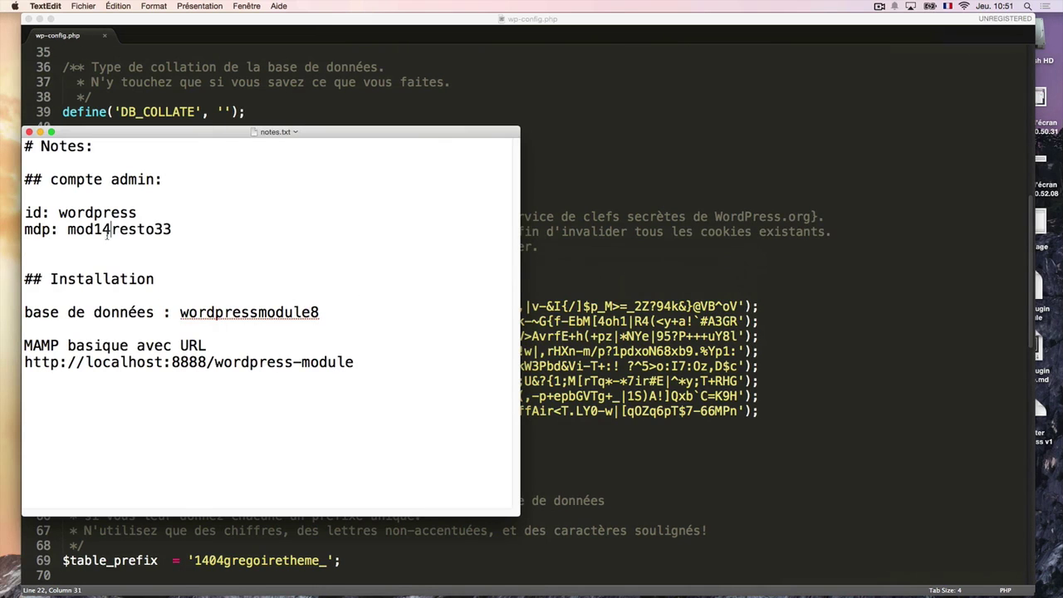
double_click(107, 233)
key("super+c")
key("super+Tab")
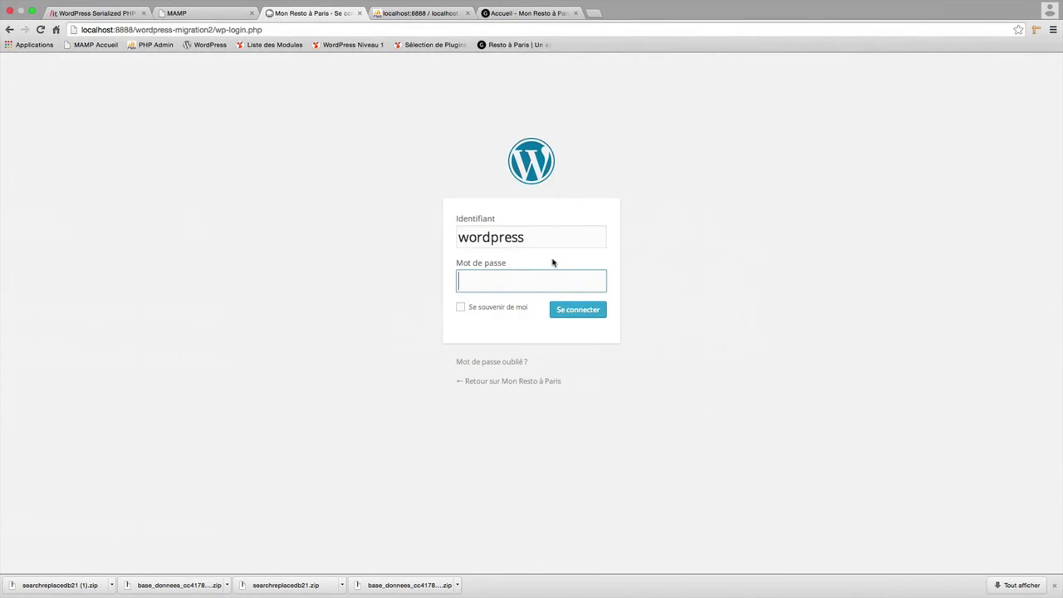
key("super+v")
left_click(586, 316)
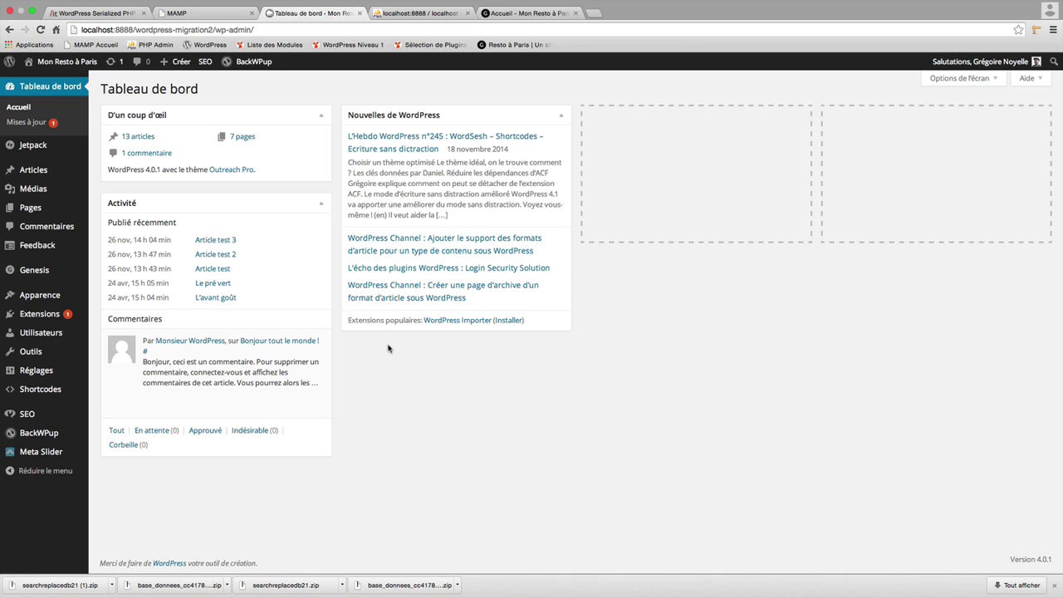
Resave the Nom de l'article (/%postname%/) permalinks and open the site home in a new tab.
mouse_move(35, 379)
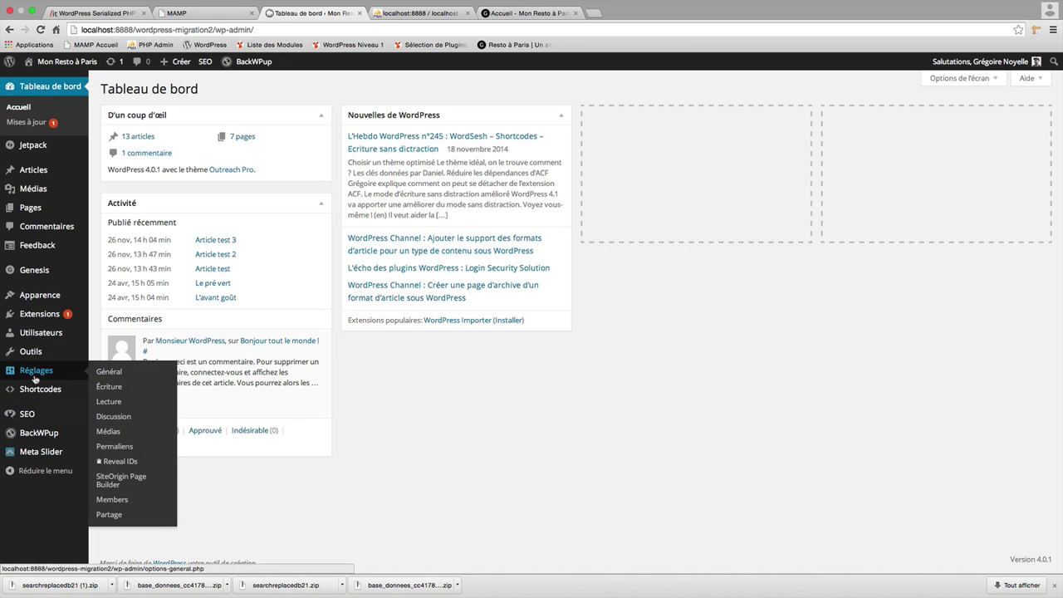
left_click(119, 447)
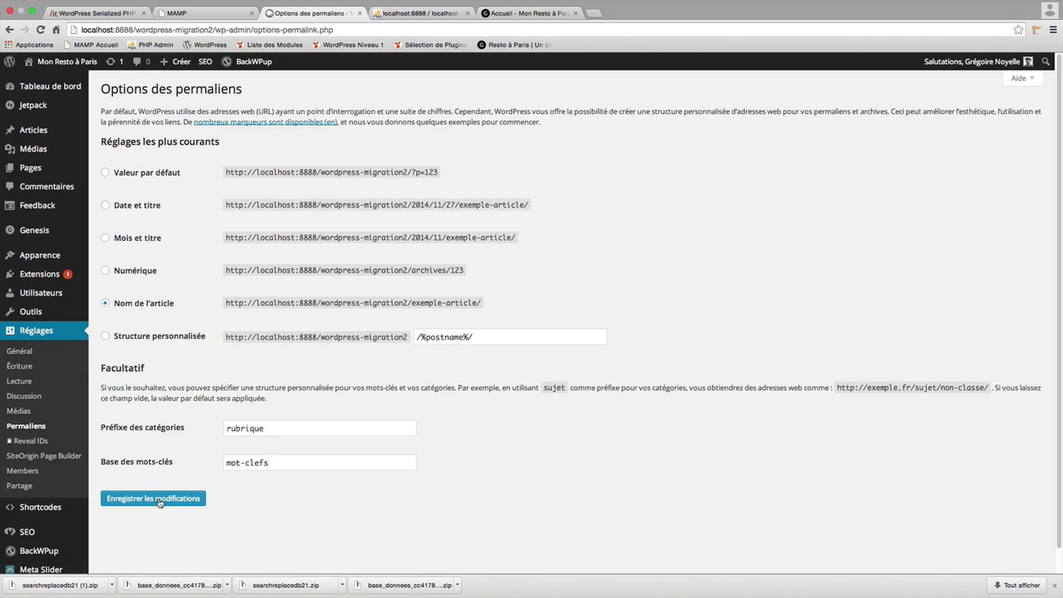
left_click(160, 502)
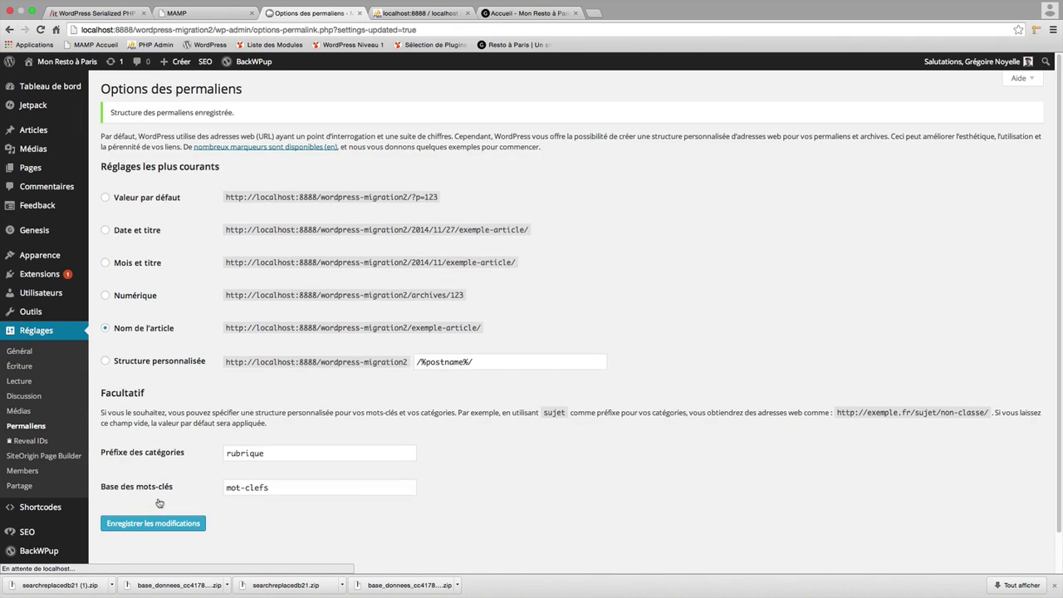
left_click(85, 64, "super")
View the wordpress-migration2 home page in the new tab and check the Contact page.
left_click(403, 13)
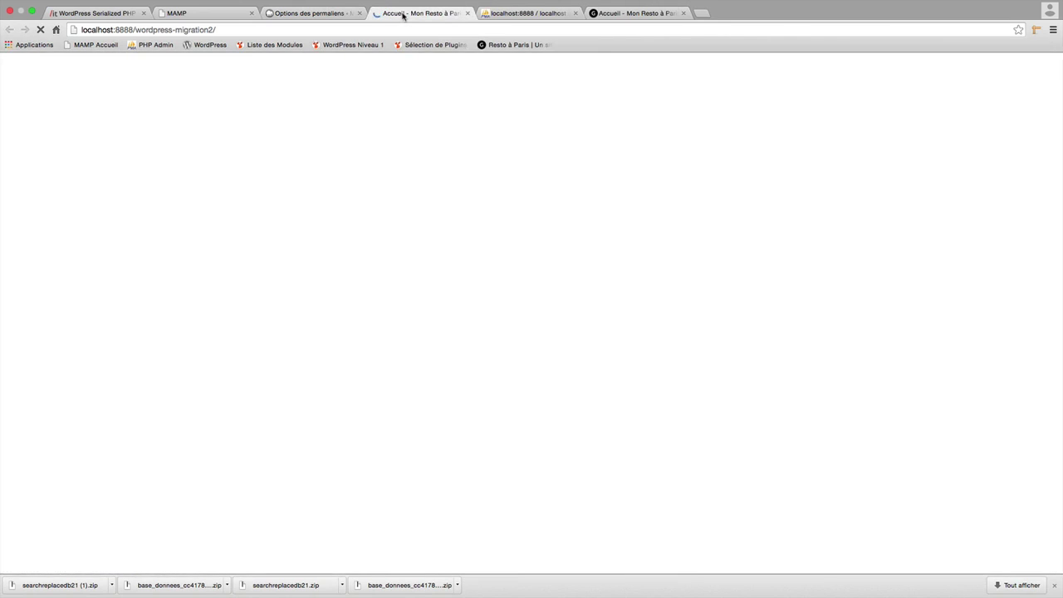
left_click_drag(217, 30, 133, 30)
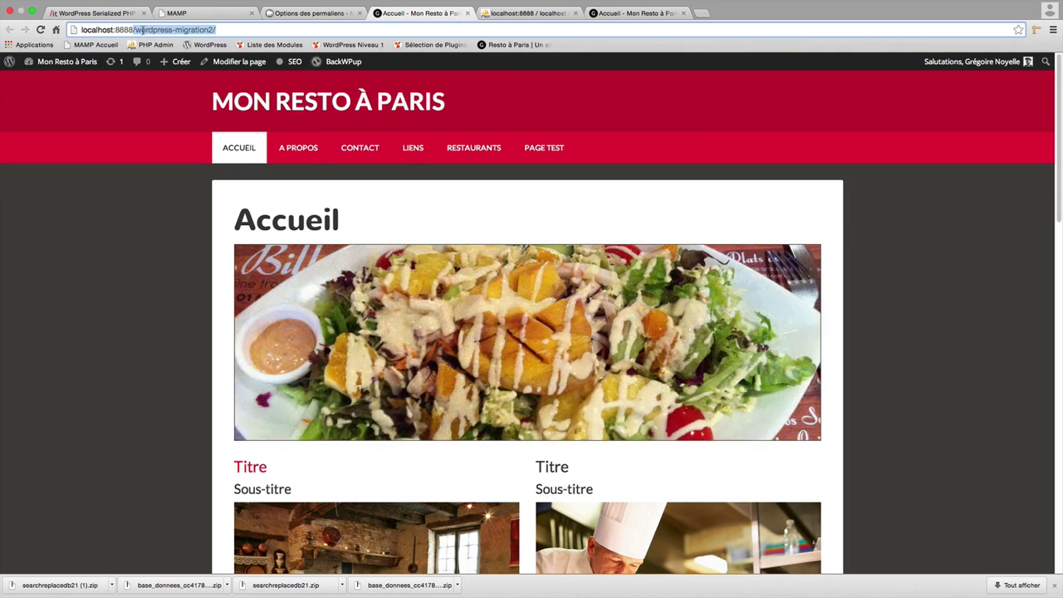
left_click(383, 149)
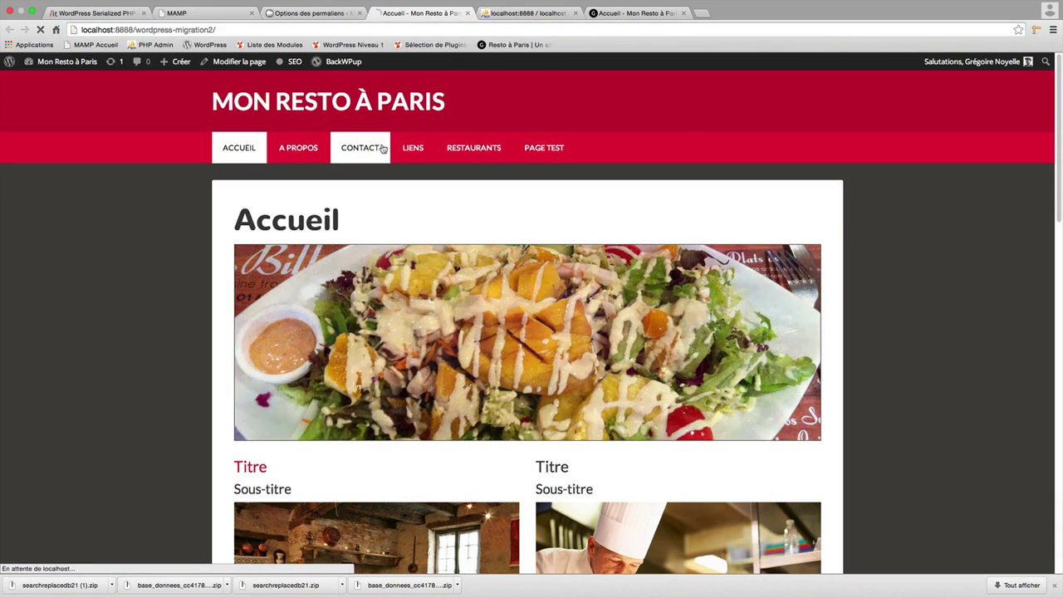
scroll(515, 241, "down", 3)
scroll(463, 207, "up", 3)
Check the Liens page and its Option 1 section, return to Accueil, then switch to TextEdit.
left_click(403, 148)
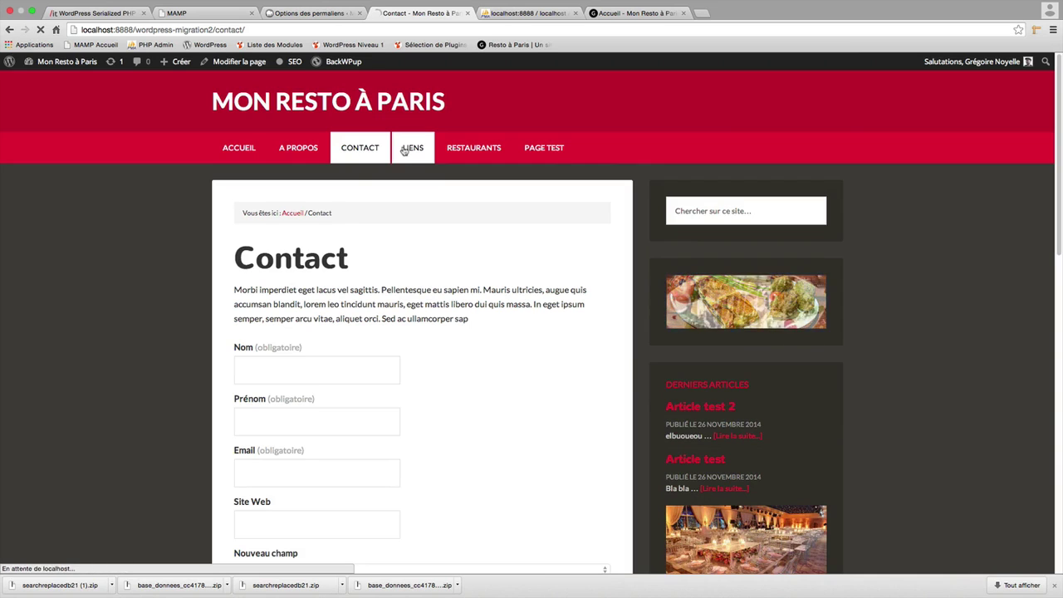
left_click(399, 396)
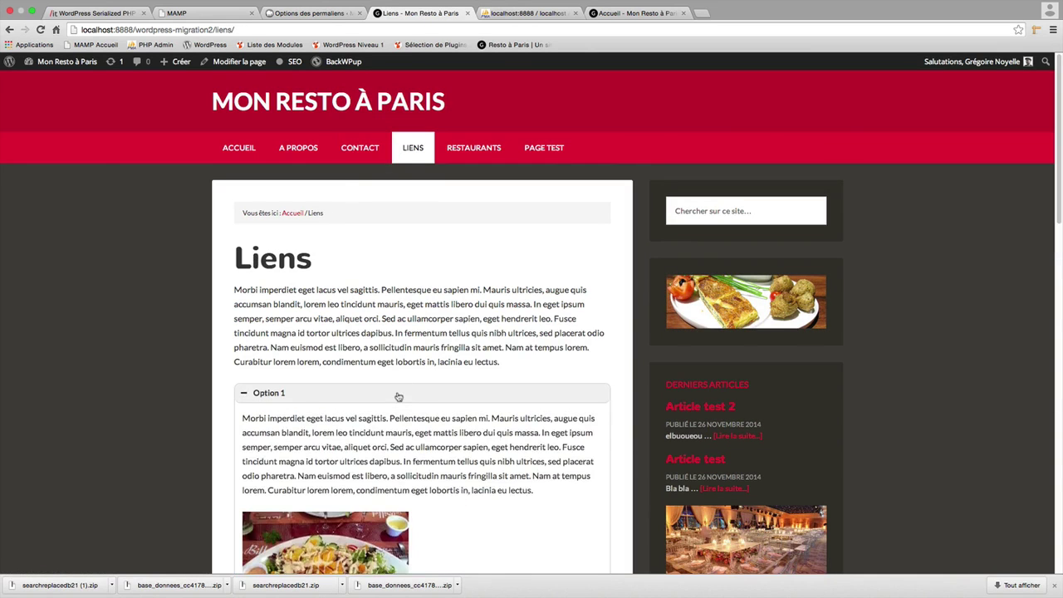
left_click(454, 398)
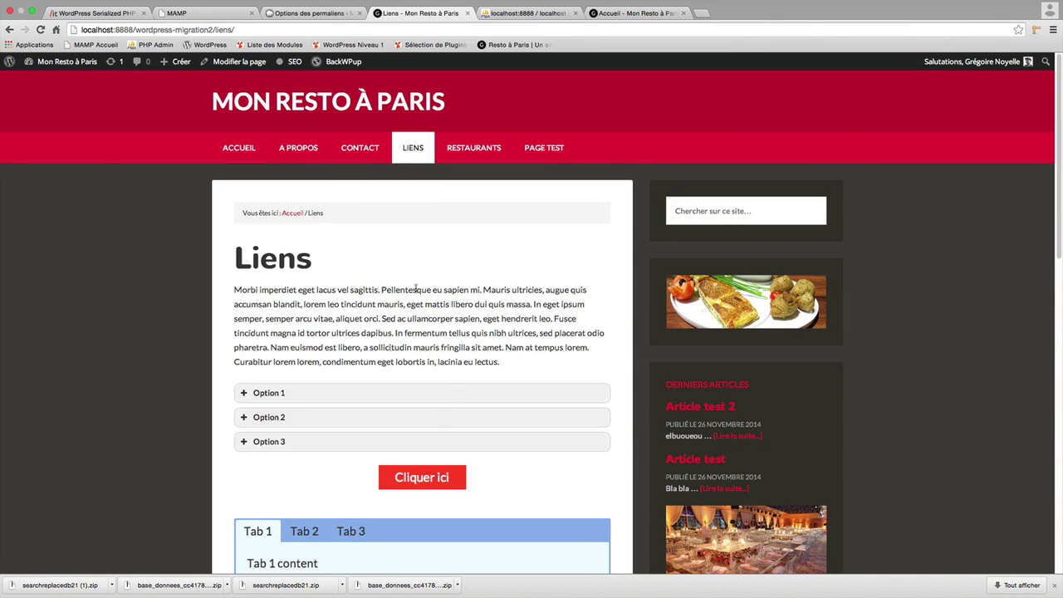
left_click(306, 99)
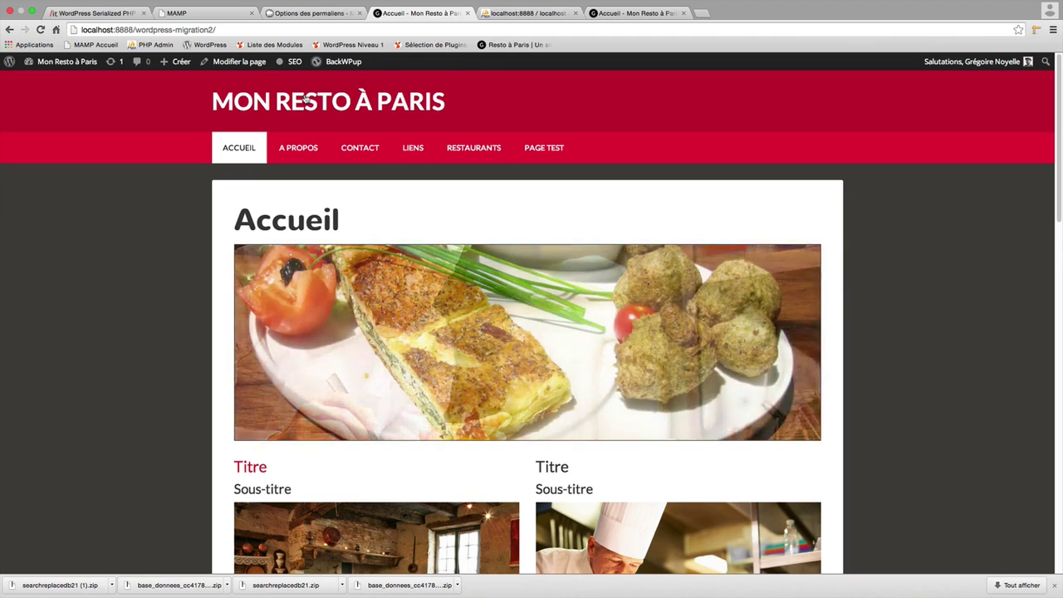
key("super+Tab")
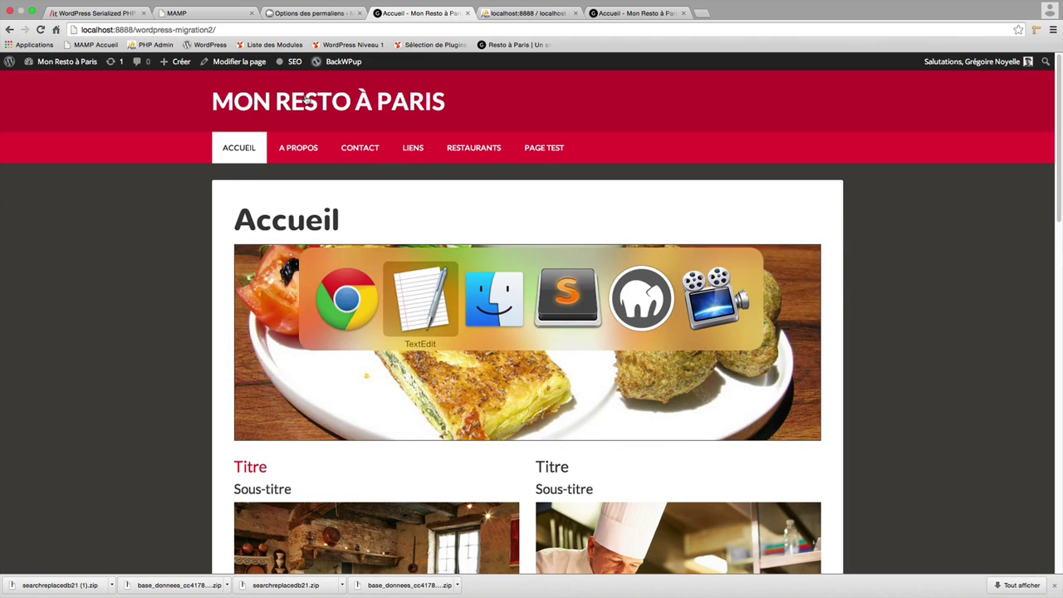